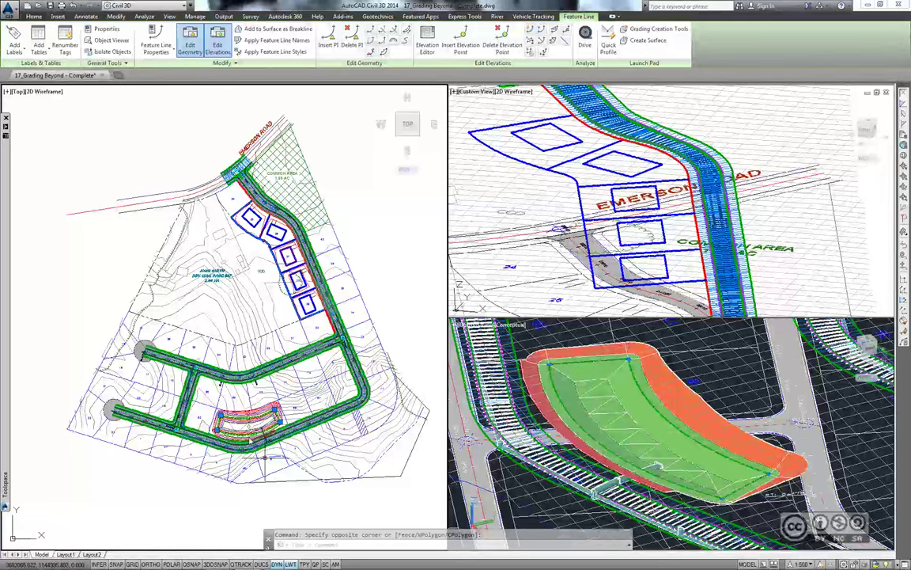
# Step: Zoom and pan the plan view to frame the pond, then select its feature line
pyautogui.scroll(5, 253, 366)
pyautogui.moveTo(253, 365); pyautogui.dragTo(196, 313, button='middle')
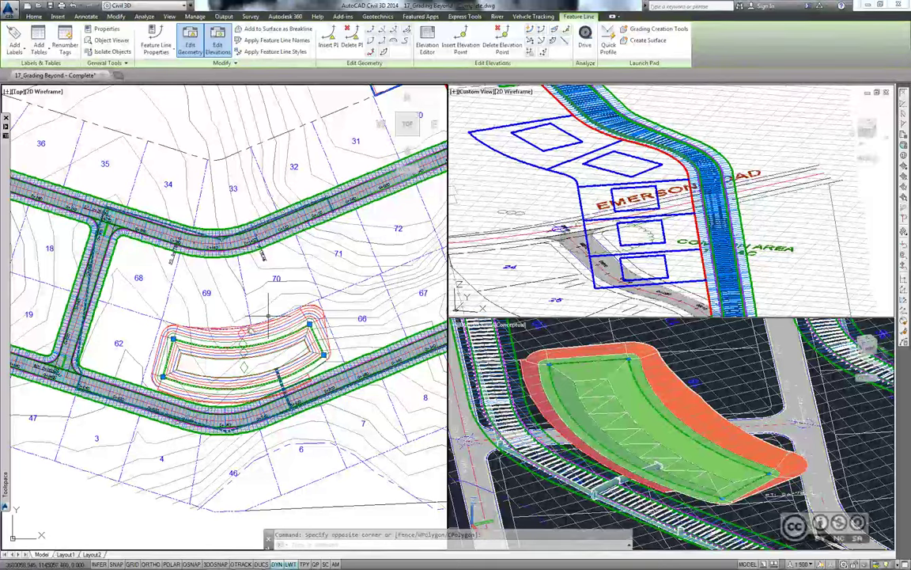
pyautogui.scroll(2, 254, 339)
pyautogui.moveTo(261, 302); pyautogui.dragTo(247, 254, button='middle')
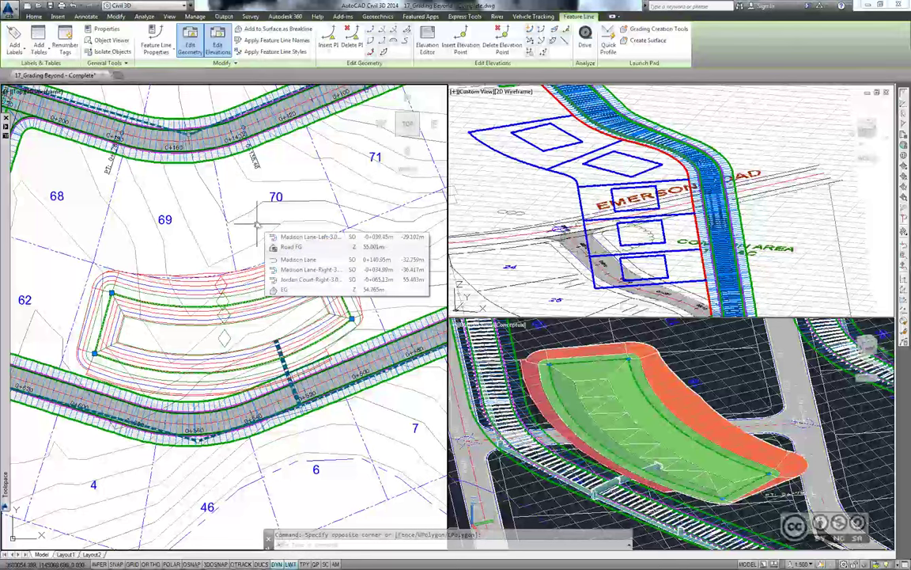
pyautogui.moveTo(258, 226); pyautogui.dragTo(263, 196, button='middle')
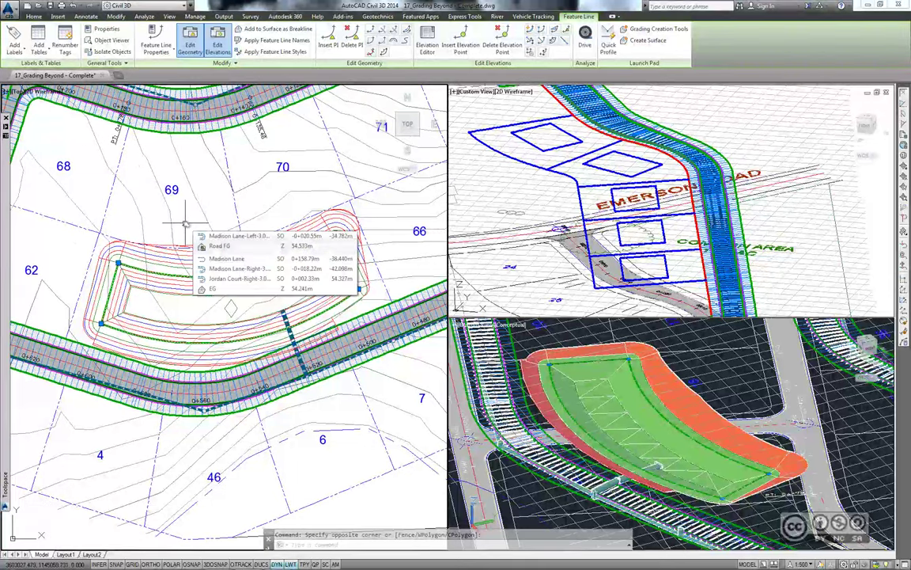
pyautogui.click(162, 250)
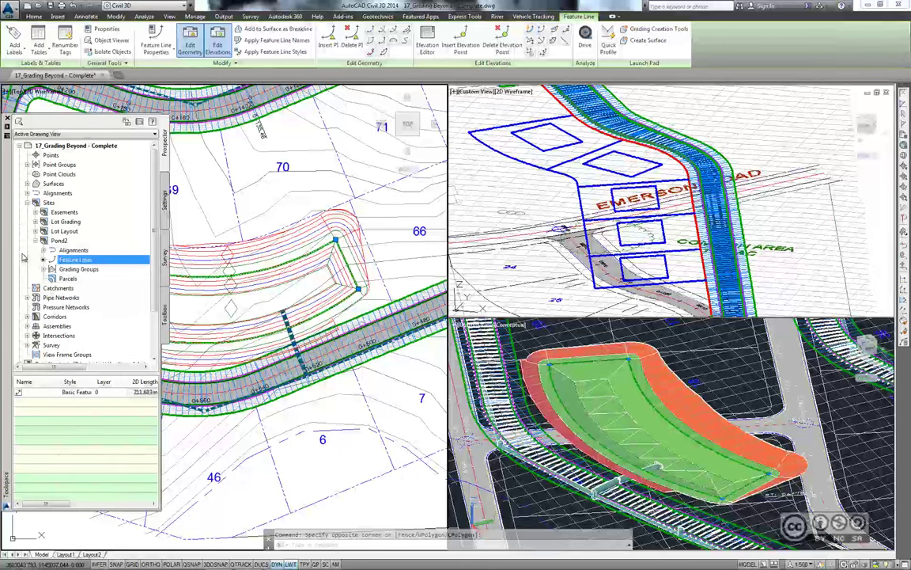
# Step: Browse the Pond2 and Lot Grading sites' feature lines in Prospector, then clear the selection
pyautogui.click(49, 202)
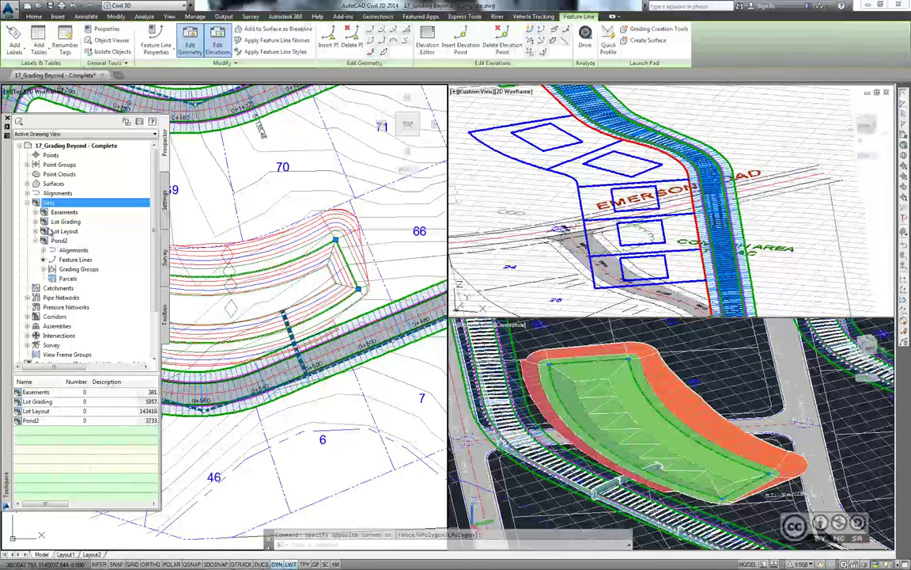
pyautogui.click(94, 261)
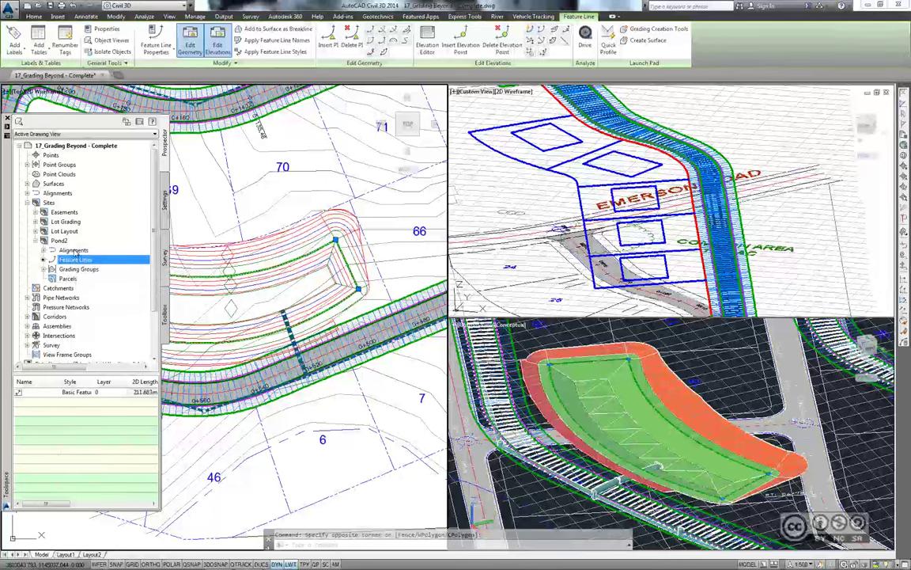
pyautogui.click(49, 203)
pyautogui.click(64, 224)
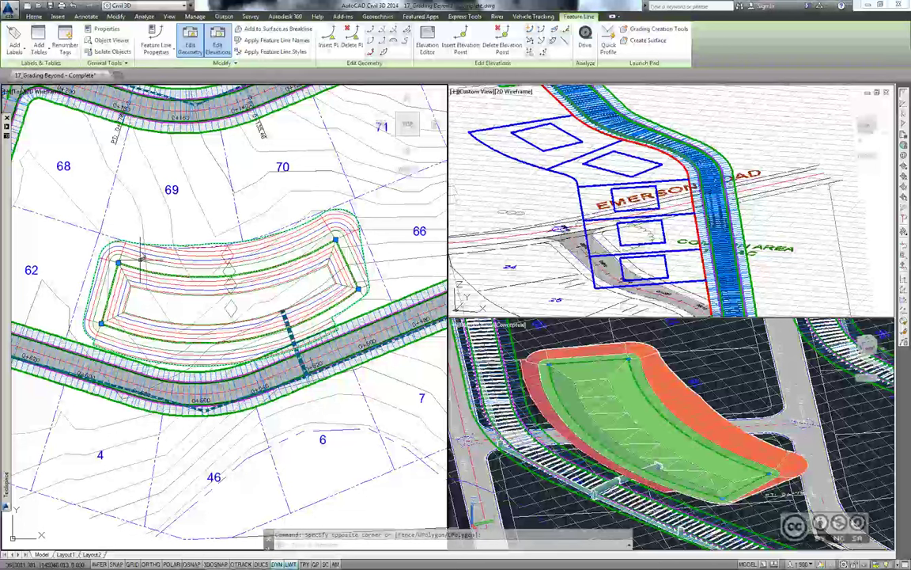
pyautogui.moveTo(238, 284)
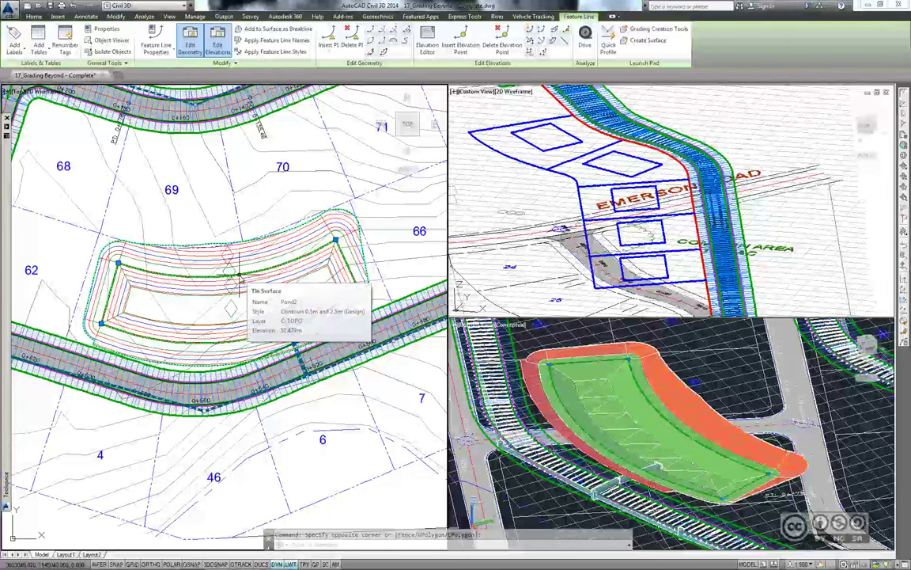
pyautogui.press('Escape')
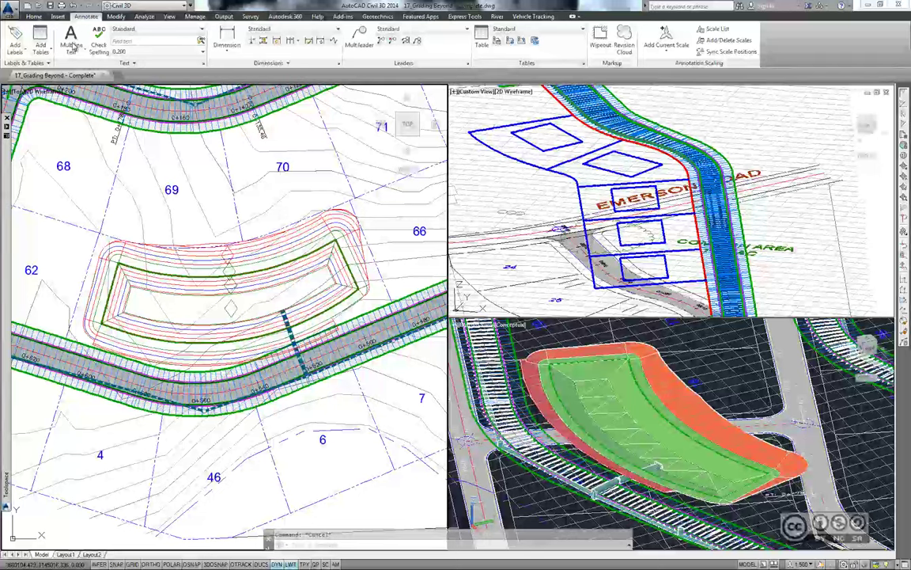
# Step: Open the 17_Creating Feature Lines.dwg drawing
pyautogui.click(35, 5)
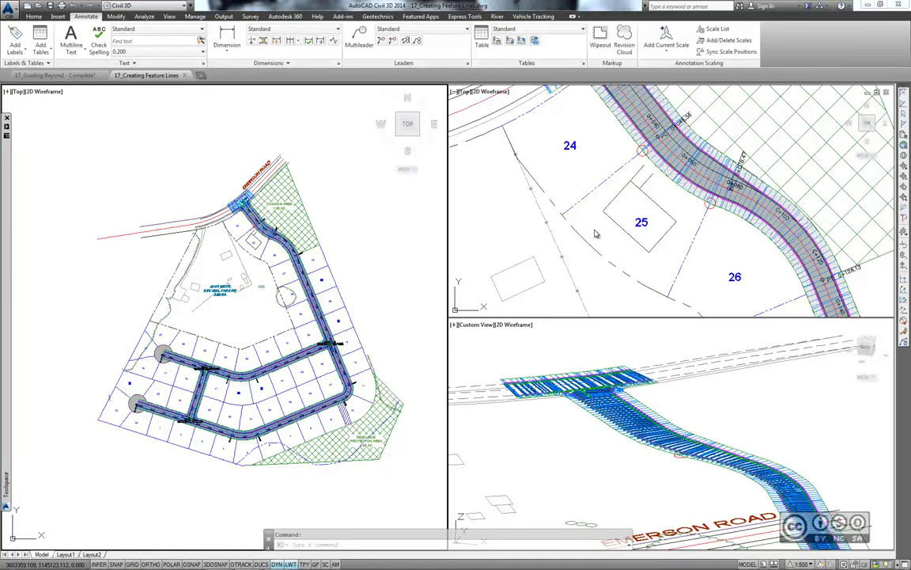
# Step: Start Create Feature Line from Corridor in the top-right view and pick the edge beside lots 24–26
pyautogui.click(490, 174)
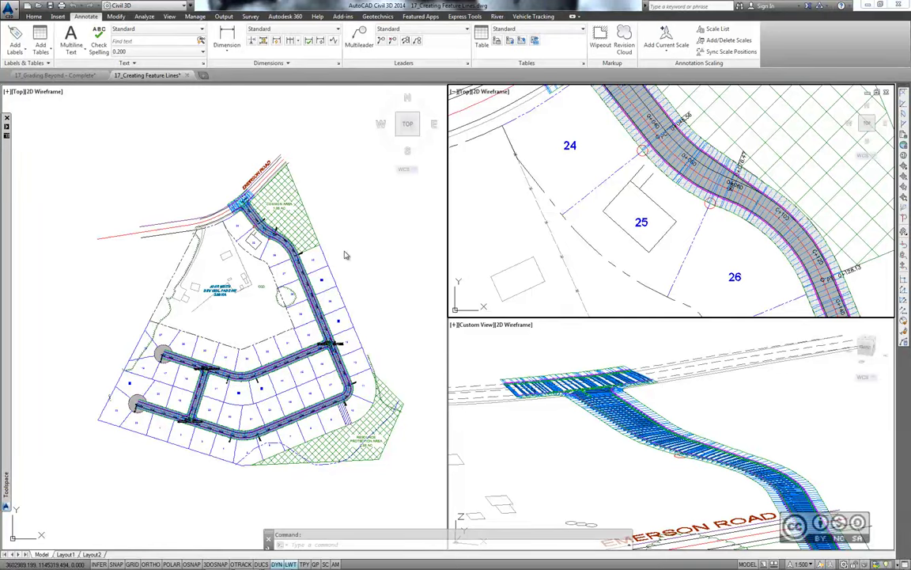
pyautogui.click(34, 18)
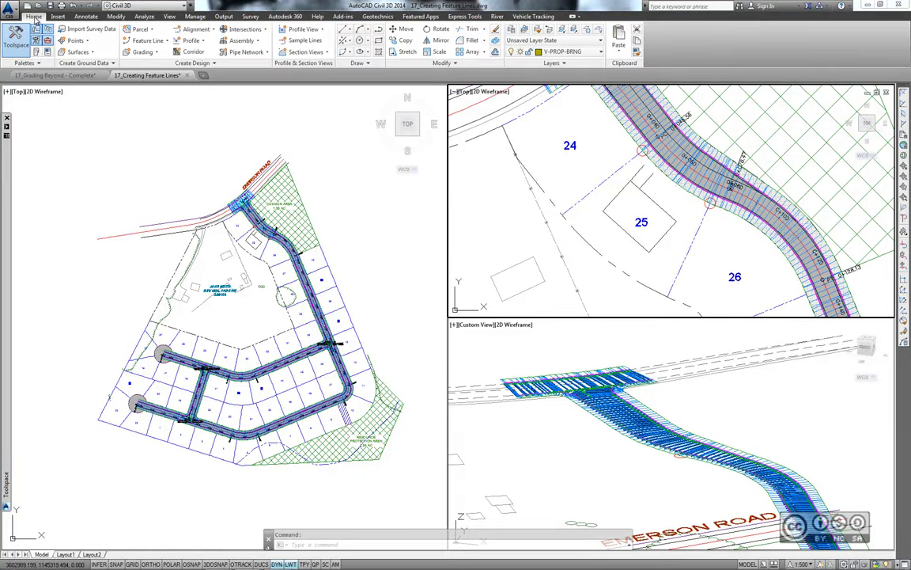
pyautogui.click(168, 41)
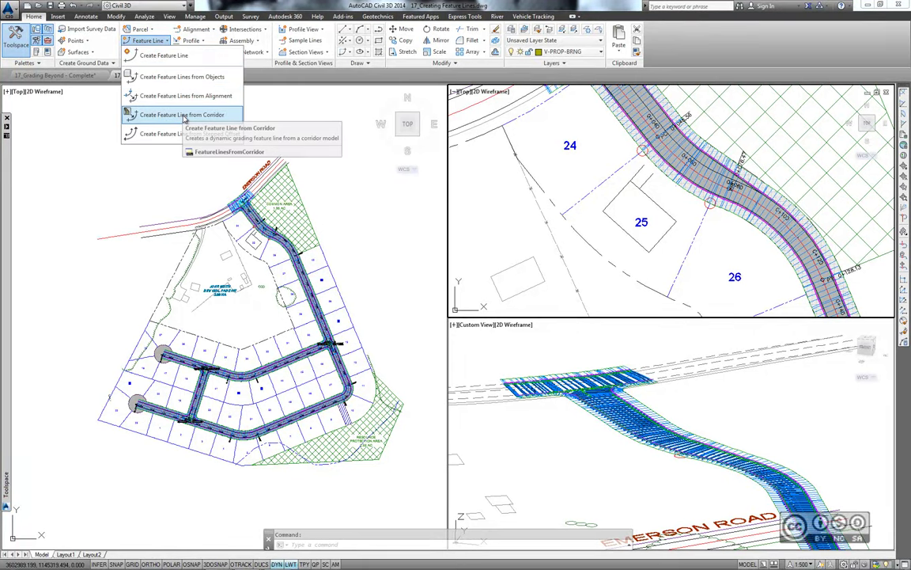
pyautogui.moveTo(182, 115)
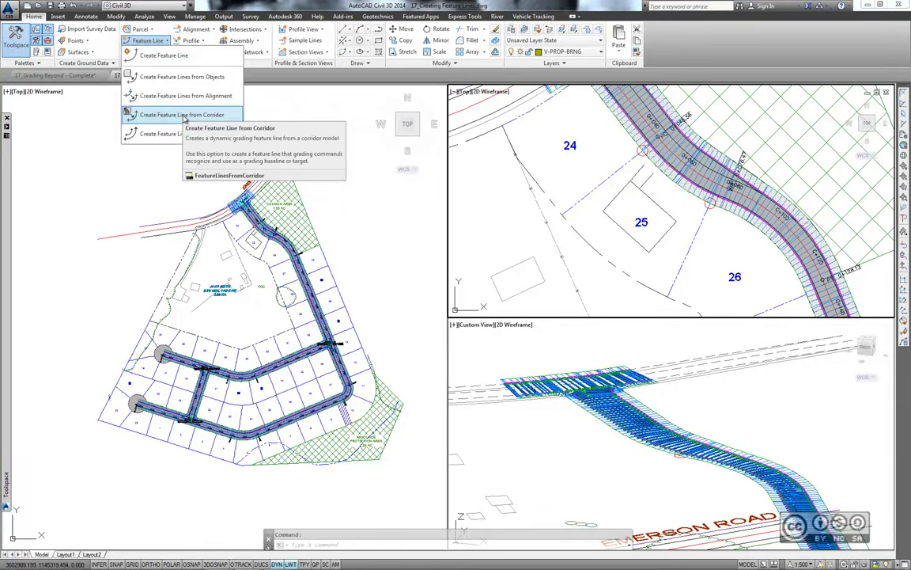
pyautogui.click(184, 116)
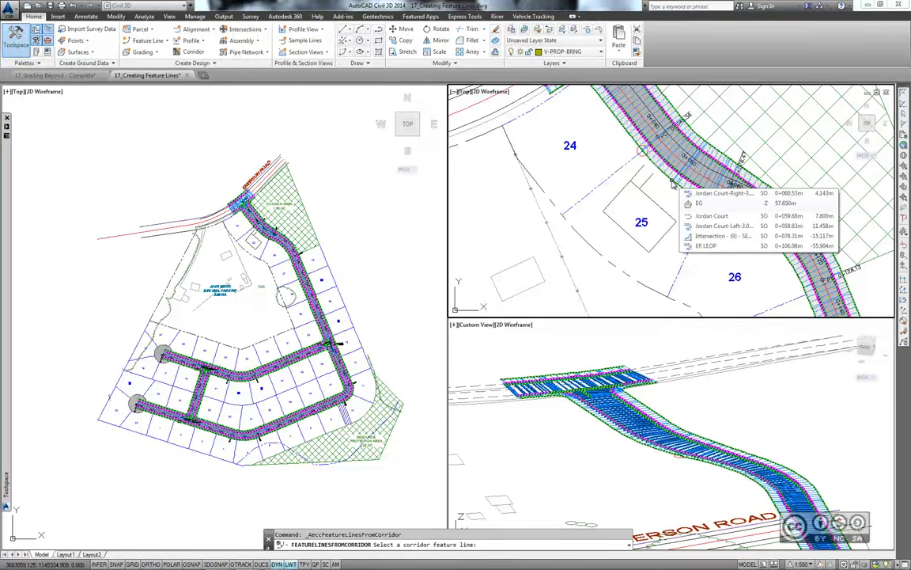
pyautogui.click(674, 184)
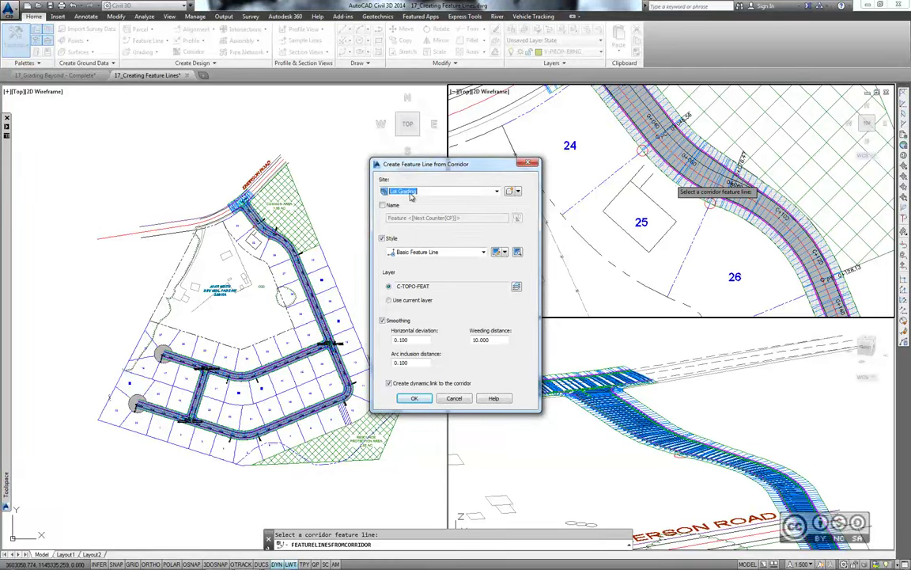
# Step: Extract the corridor edge as a feature line using the Lot Grading - ROW style
pyautogui.click(386, 252)
pyautogui.scroll(-1, 396, 375)
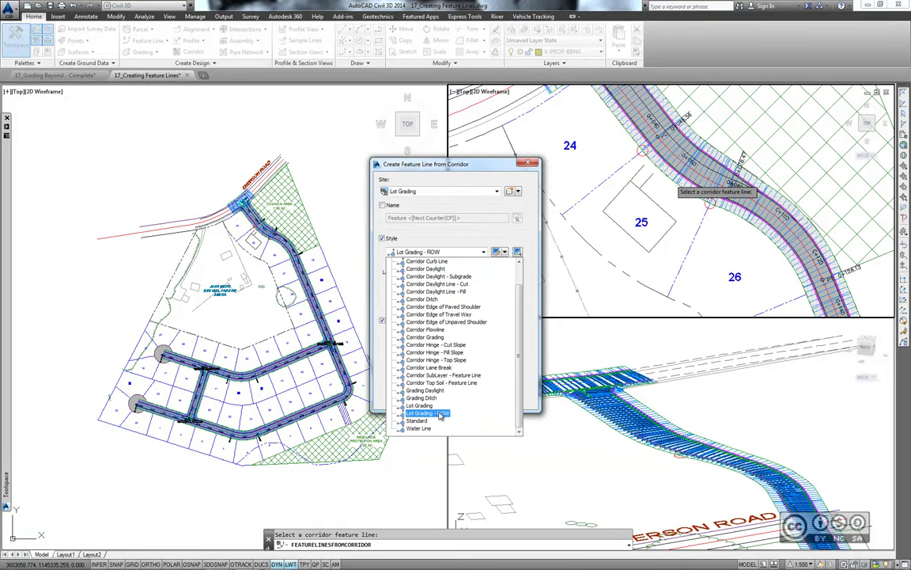
pyautogui.click(398, 374)
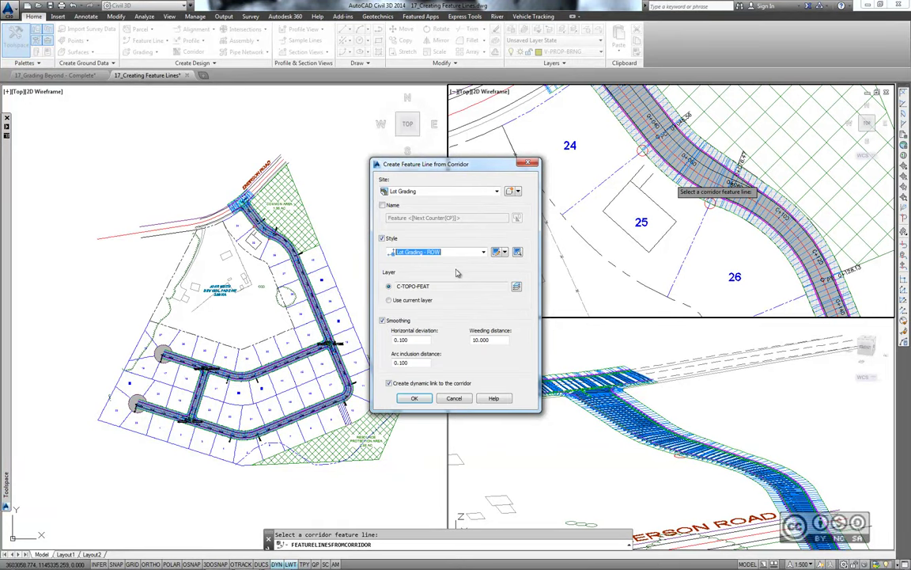
pyautogui.click(414, 398)
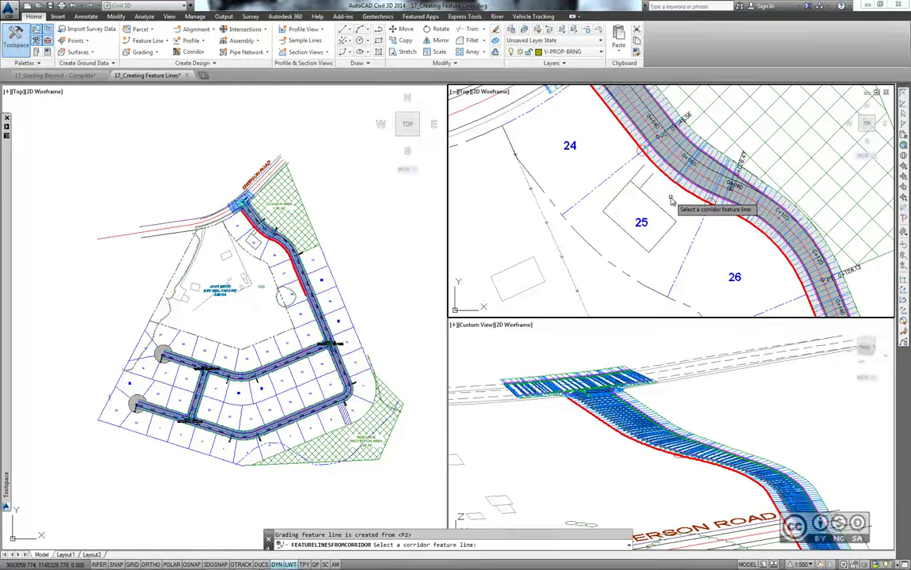
pyautogui.moveTo(670, 199); pyautogui.dragTo(640, 192, button='middle')
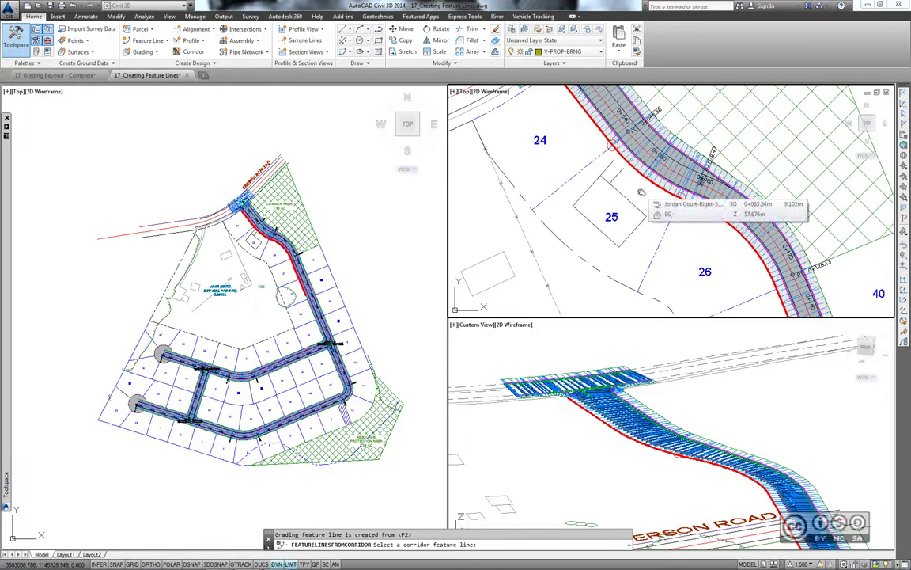
pyautogui.press('Escape')
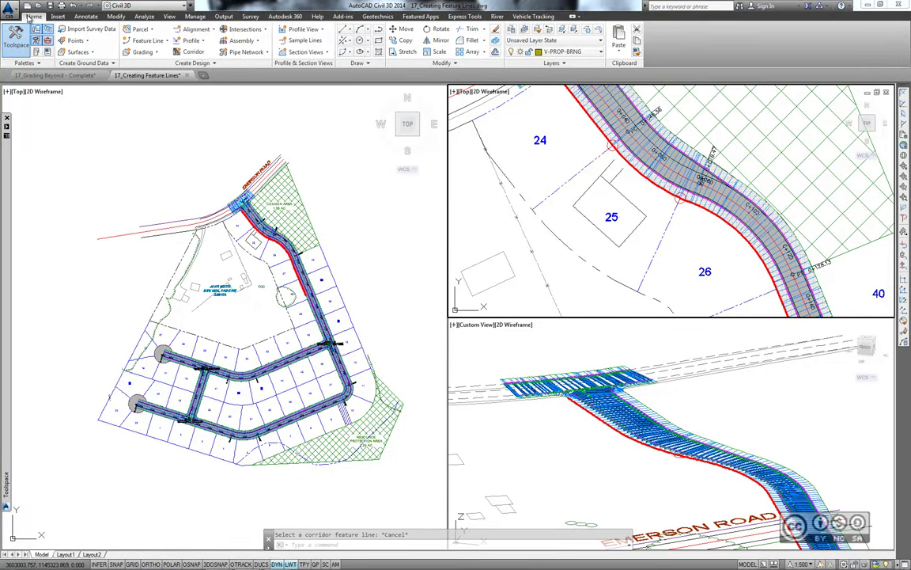
# Step: Start a new feature line in the Lot Grading site with the Lot Grading style
pyautogui.click(167, 41)
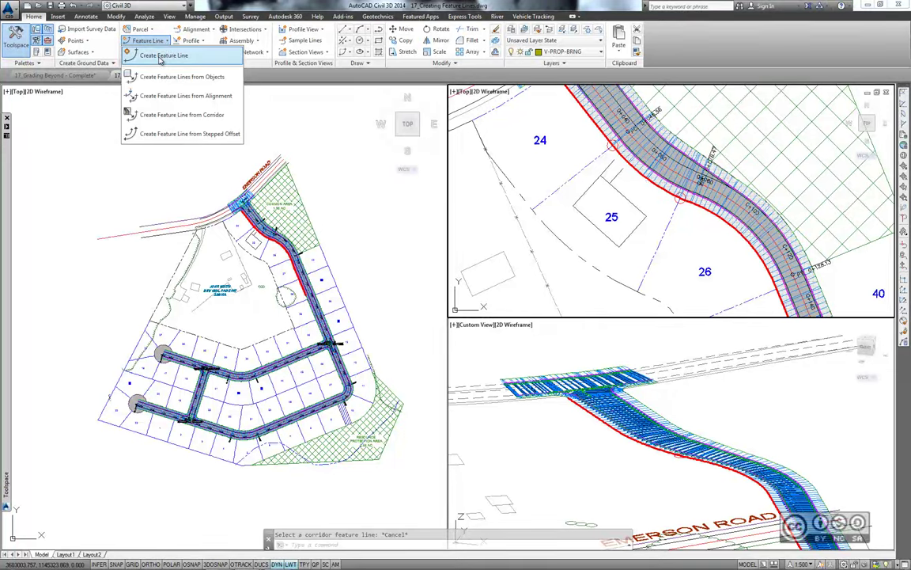
pyautogui.click(163, 56)
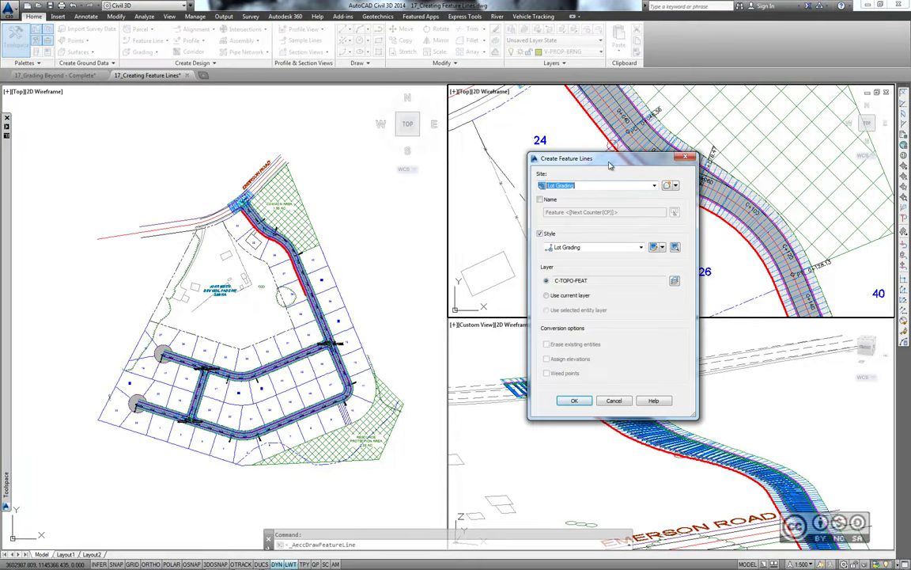
pyautogui.click(641, 246)
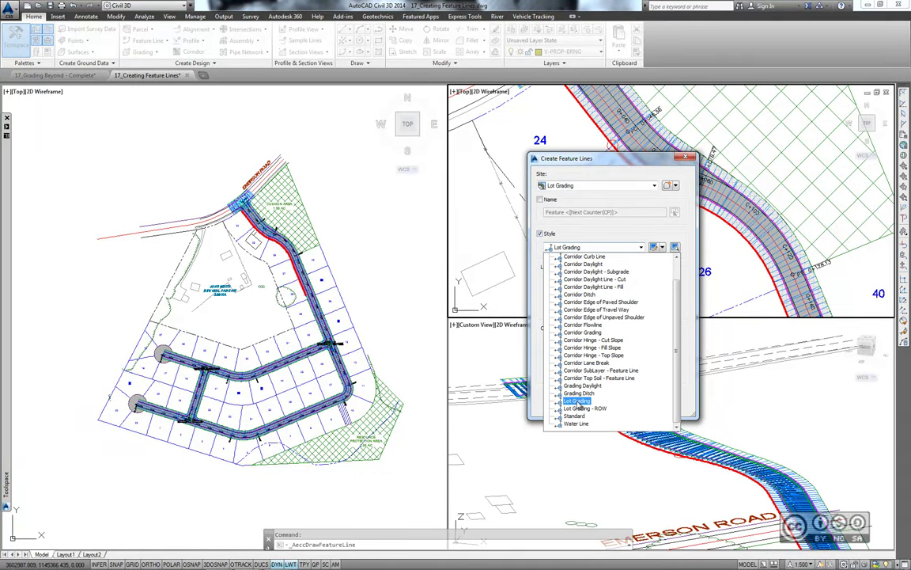
pyautogui.click(578, 404)
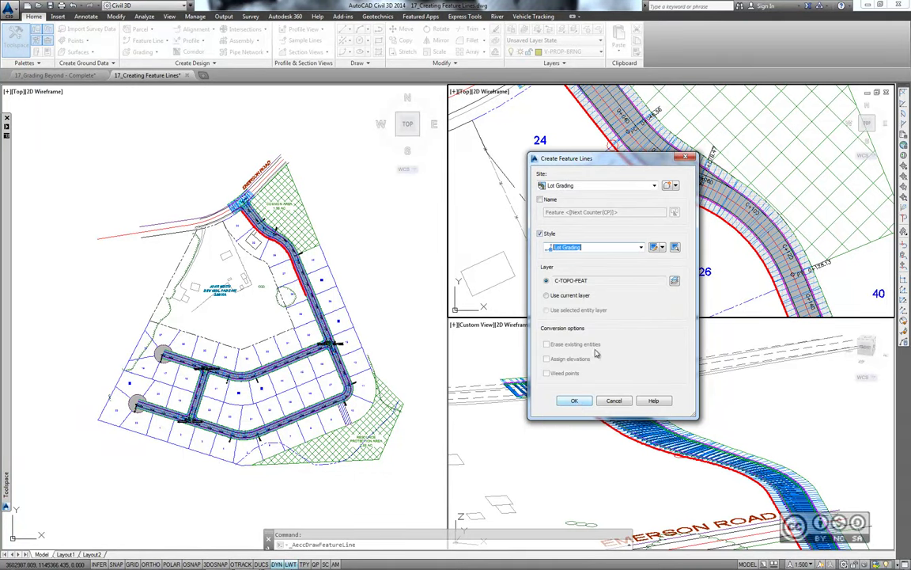
pyautogui.click(576, 402)
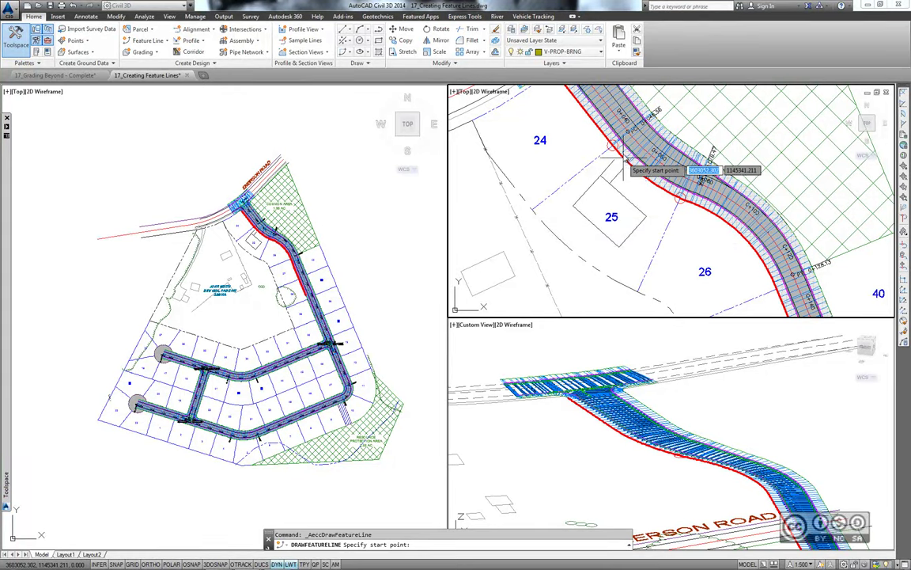
# Step: Start the feature line at the small circle's centre with a 0.000 elevation
pyautogui.scroll(1, 613, 145)
pyautogui.scroll(1, 601, 146)
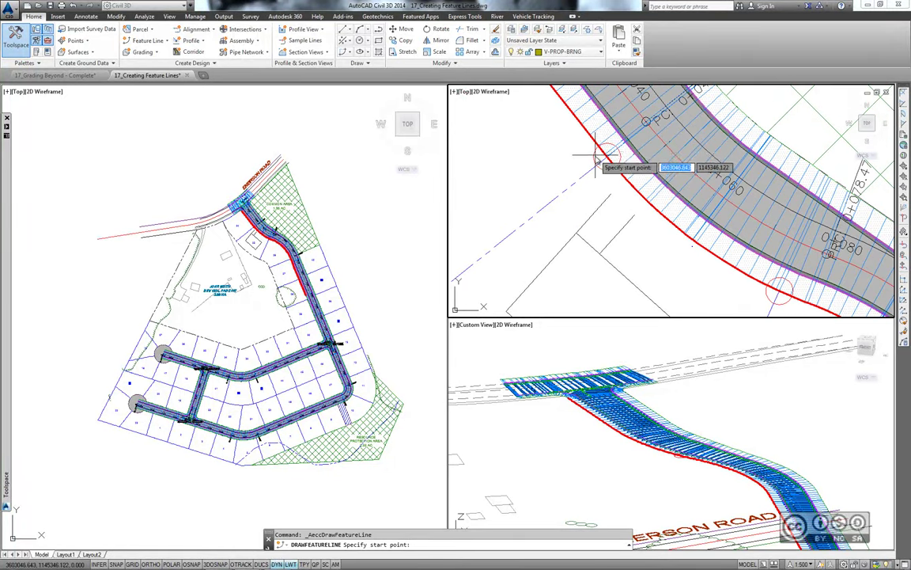
pyautogui.scroll(2, 633, 162)
pyautogui.scroll(-2, 636, 174)
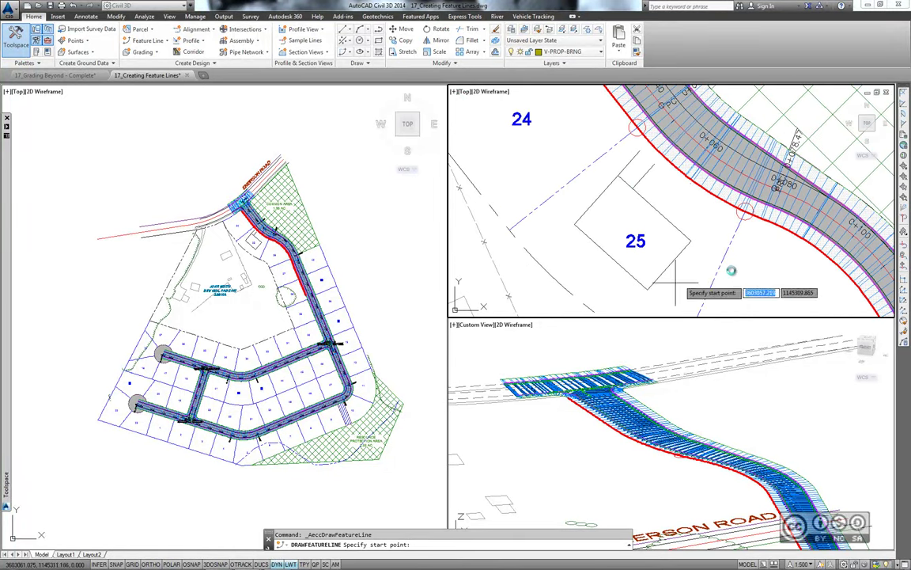
pyautogui.scroll(-1, 649, 173)
pyautogui.scroll(1, 577, 190)
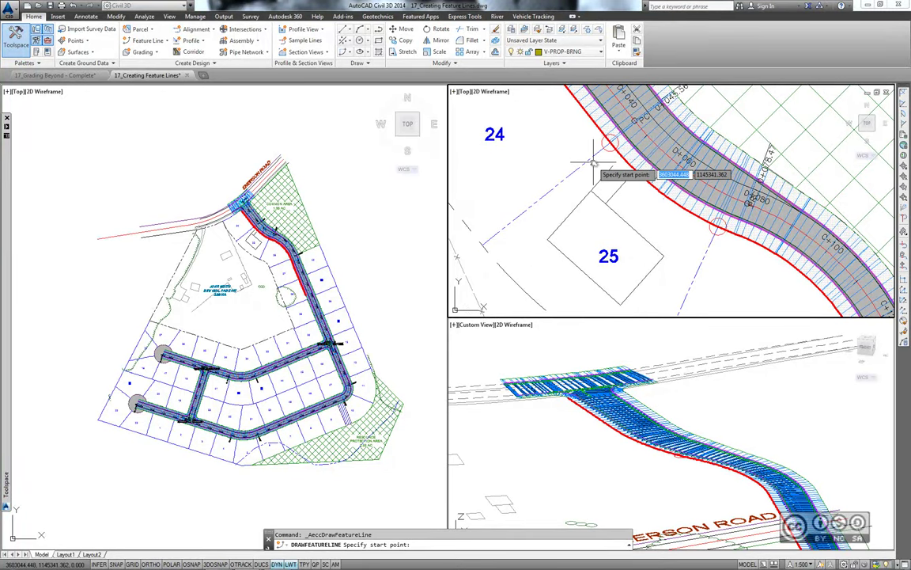
pyautogui.keyDown('shift'); pyautogui.rightClick(601, 166); pyautogui.keyUp('shift')
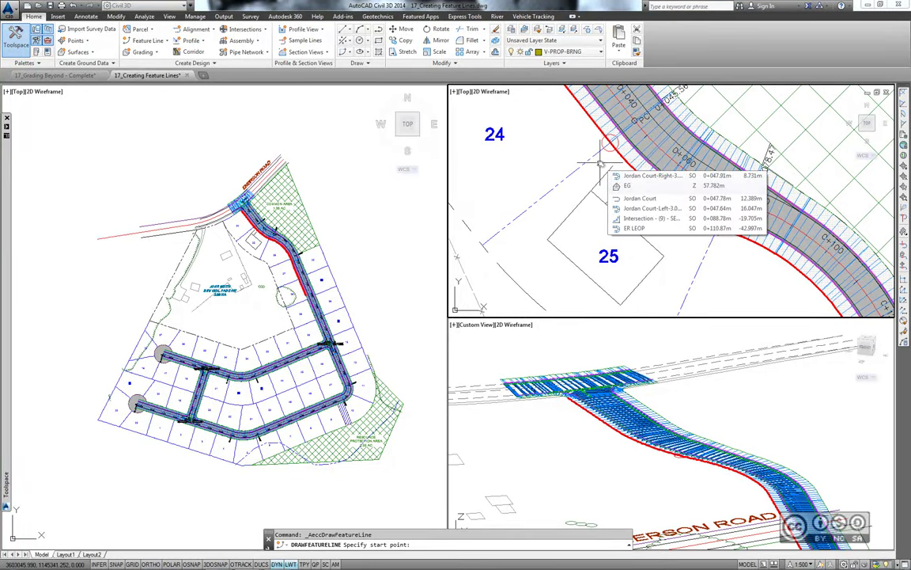
pyautogui.click(625, 271)
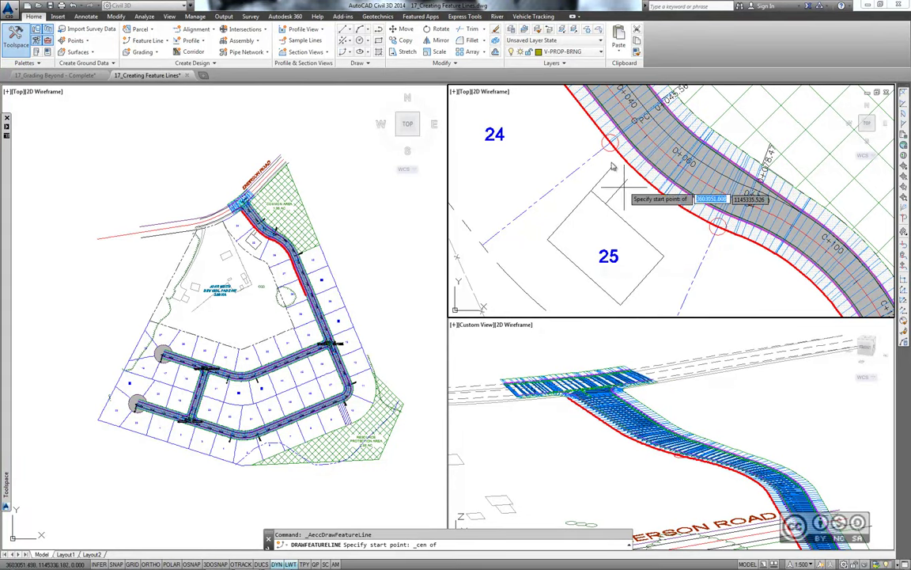
pyautogui.click(607, 144)
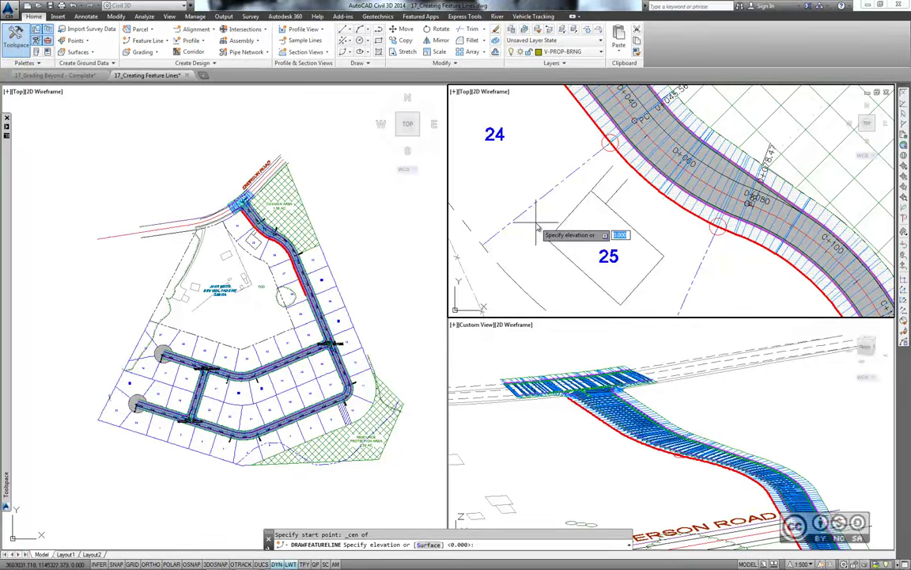
pyautogui.press('Return')
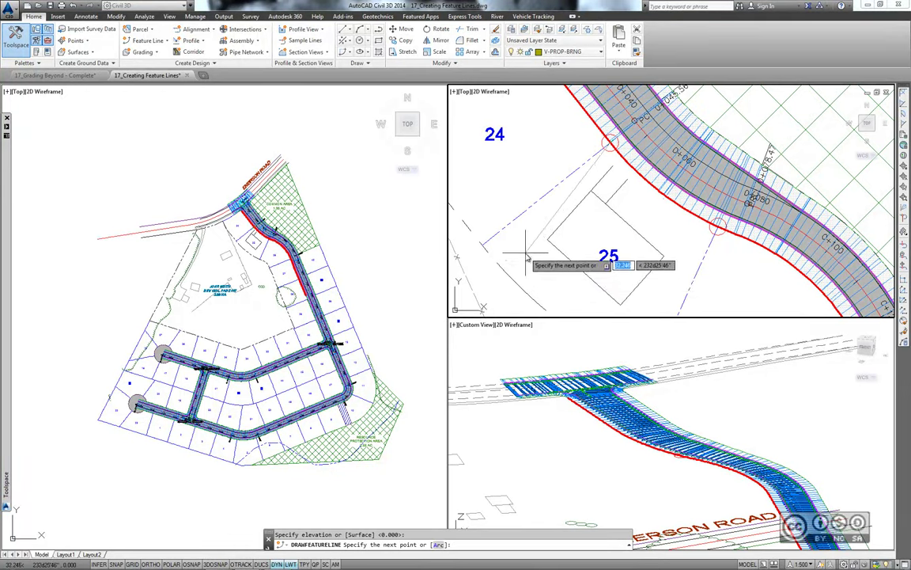
# Step: End the first 38.109 m segment at an endpoint on the road edge
pyautogui.moveTo(532, 247); pyautogui.dragTo(582, 204, button='middle')
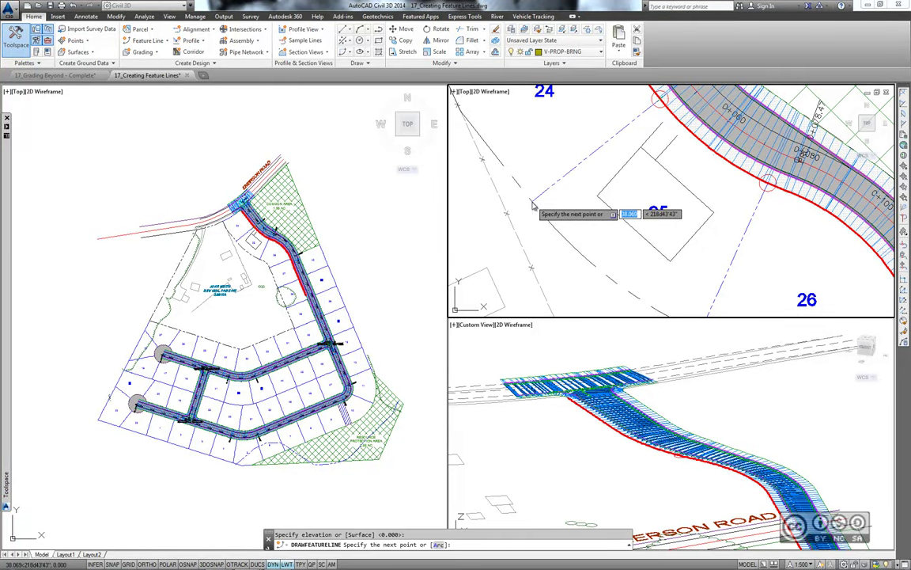
pyautogui.keyDown('shift'); pyautogui.rightClick(531, 202); pyautogui.keyUp('shift')
pyautogui.click(568, 255)
pyautogui.click(531, 202)
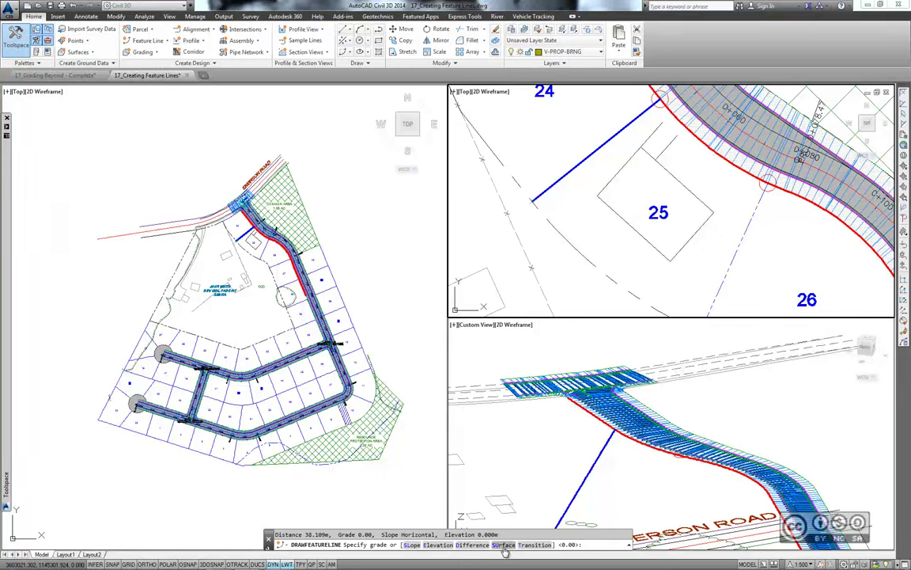
# Step: Give the point its elevation from the EG surface, 57.930
pyautogui.click(503, 545)
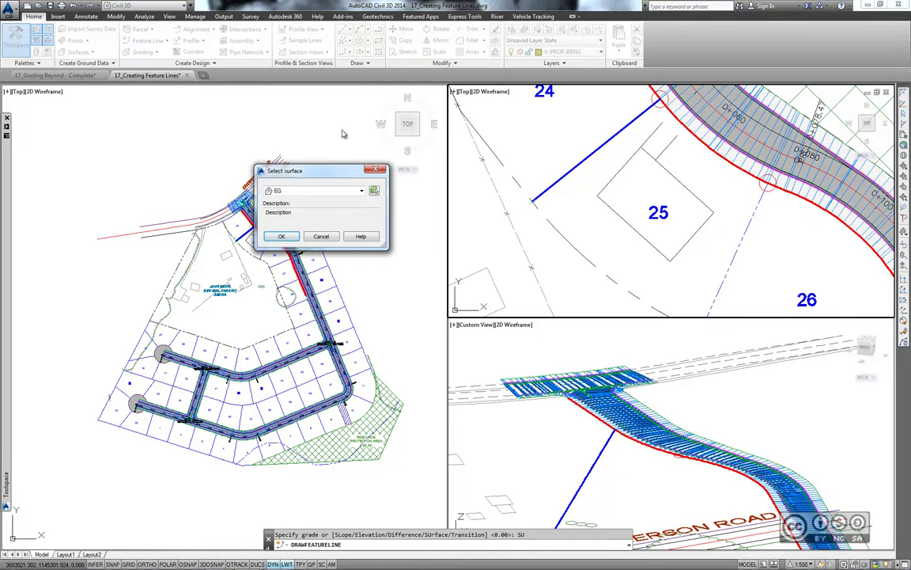
pyautogui.click(294, 191)
pyautogui.click(294, 197)
pyautogui.click(285, 237)
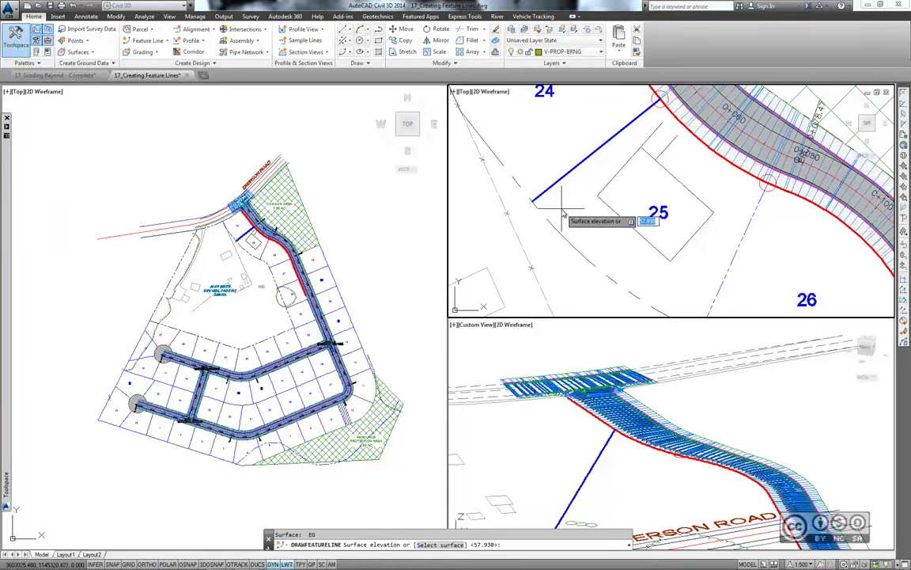
pyautogui.press('Return')
# Step: Add an arc through a point on the lot line to the lot corner, EG elevation 58.027
pyautogui.moveTo(560, 206); pyautogui.dragTo(515, 150, button='middle')
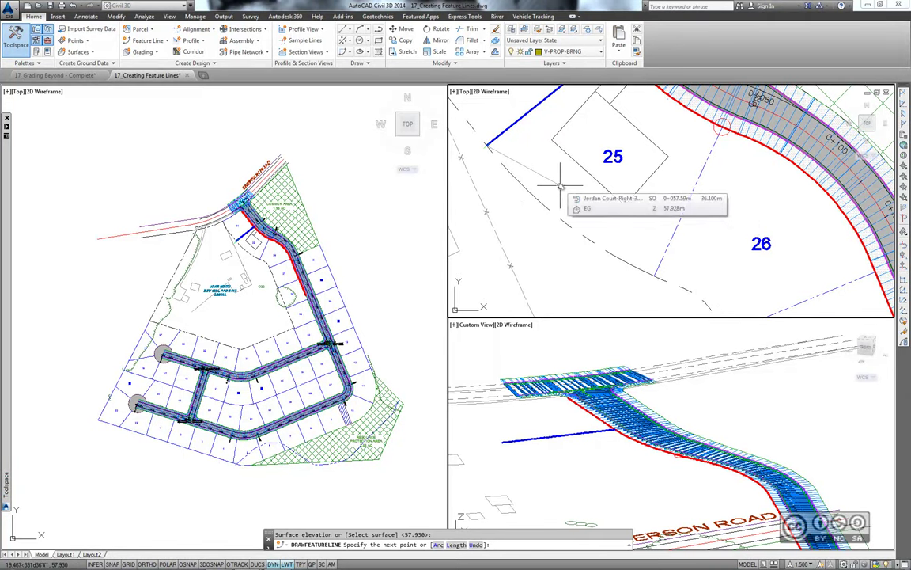
pyautogui.click(439, 545)
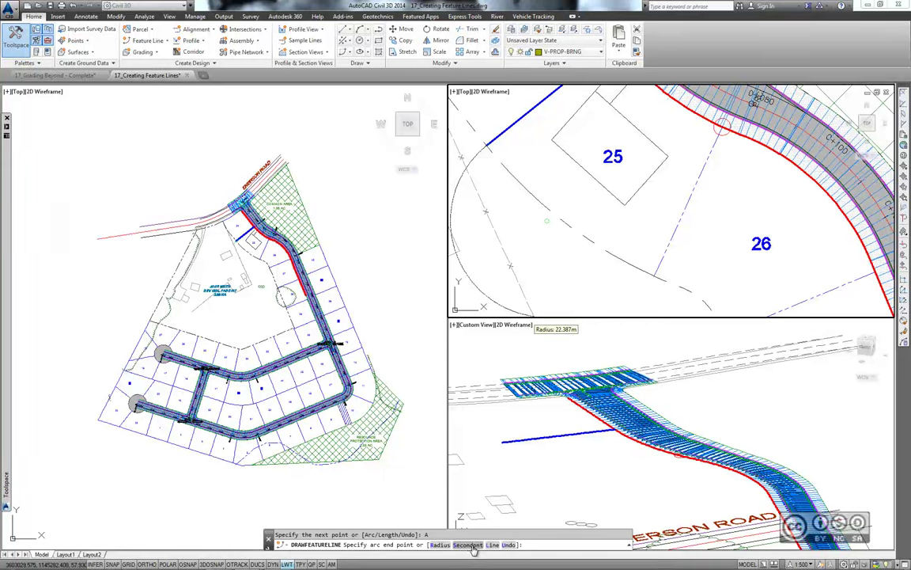
pyautogui.click(473, 545)
pyautogui.keyDown('shift'); pyautogui.rightClick(557, 245); pyautogui.keyUp('shift')
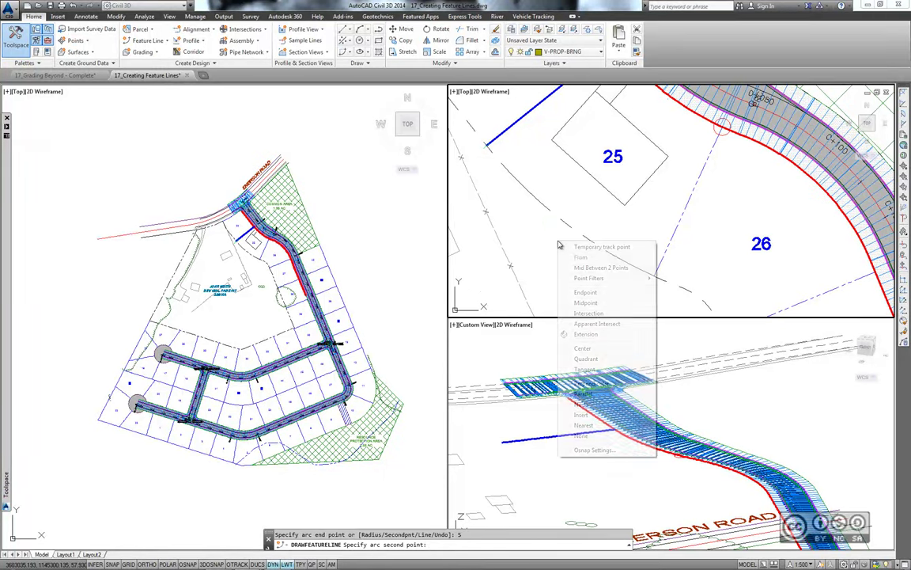
pyautogui.click(584, 425)
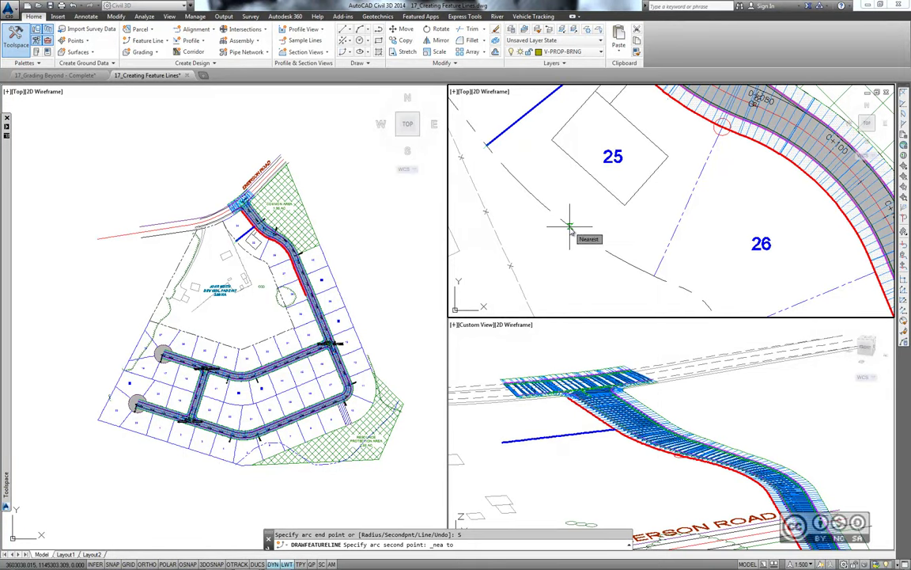
pyautogui.click(569, 229)
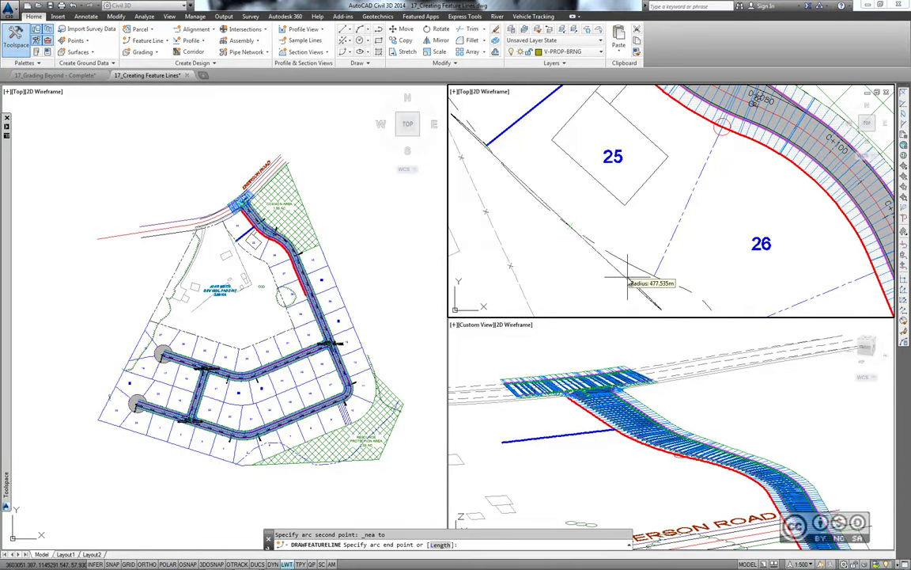
pyautogui.keyDown('shift'); pyautogui.rightClick(565, 249); pyautogui.keyUp('shift')
pyautogui.click(589, 299)
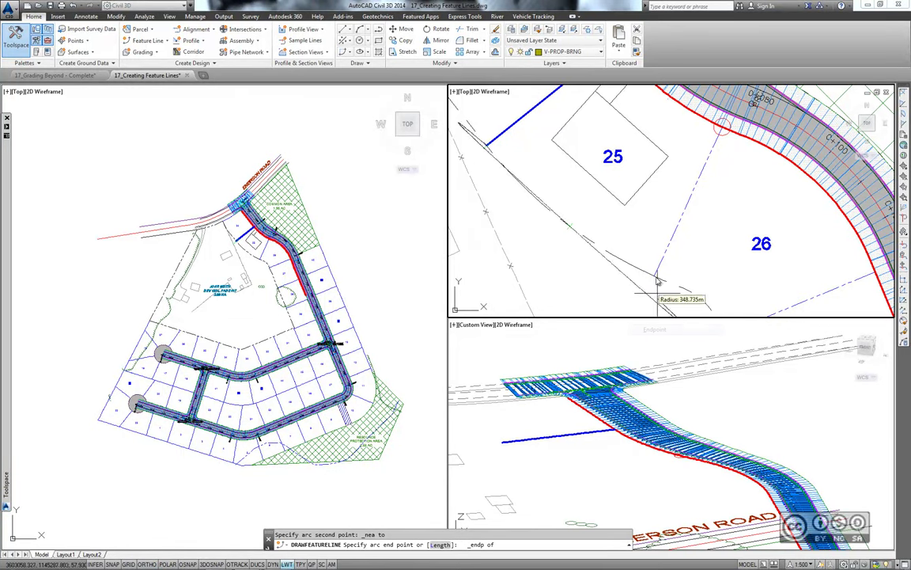
pyautogui.click(654, 277)
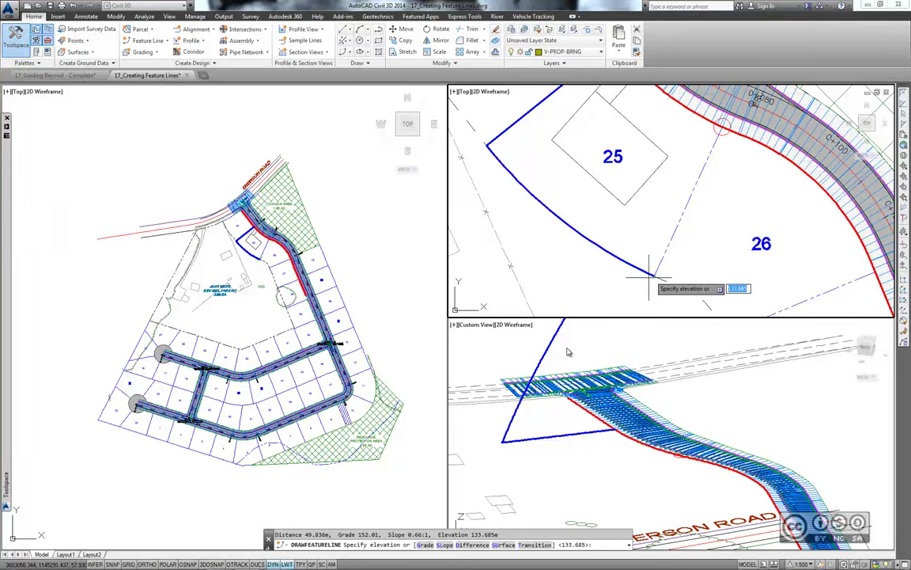
pyautogui.click(505, 545)
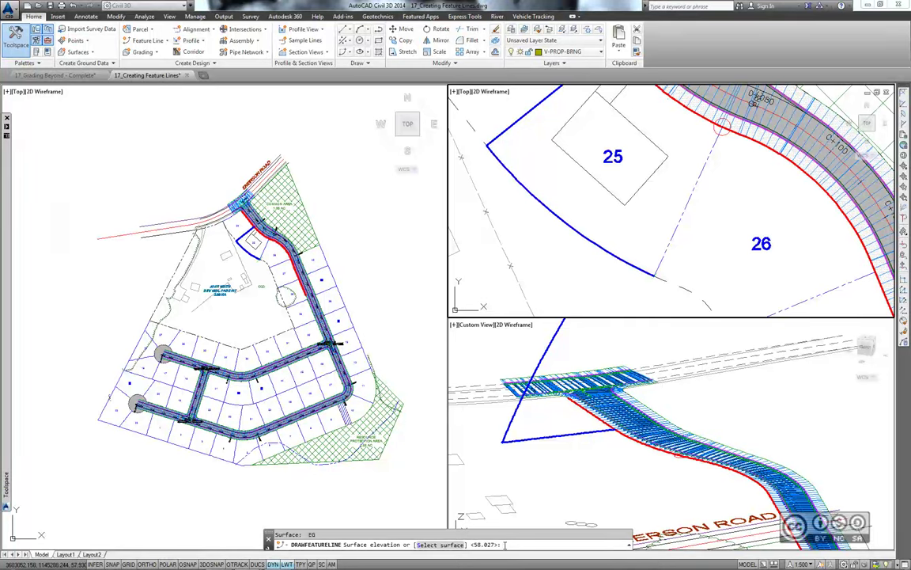
pyautogui.press('Return')
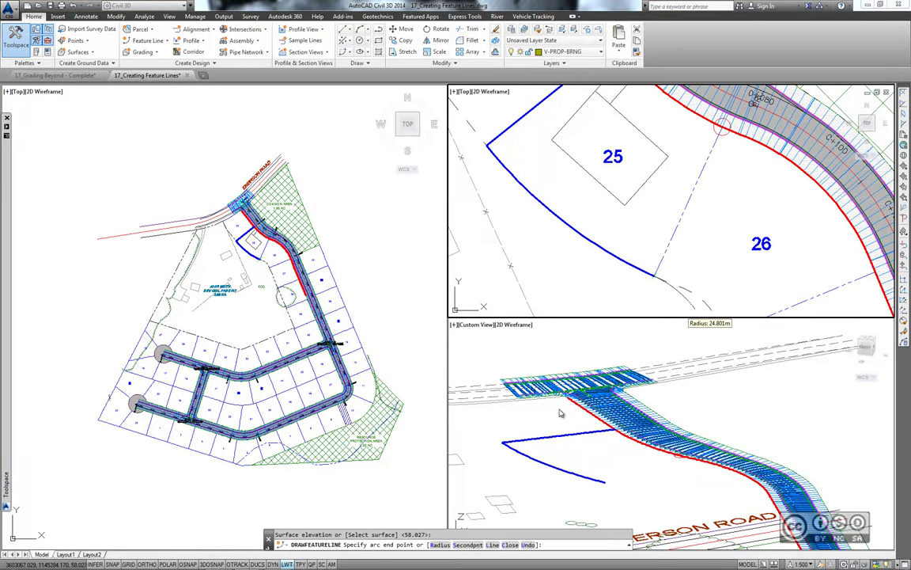
# Step: Add a straight segment to the circle centre at elevation 57.568 and finish the feature line
pyautogui.click(494, 545)
pyautogui.moveTo(781, 178); pyautogui.dragTo(684, 237, button='middle')
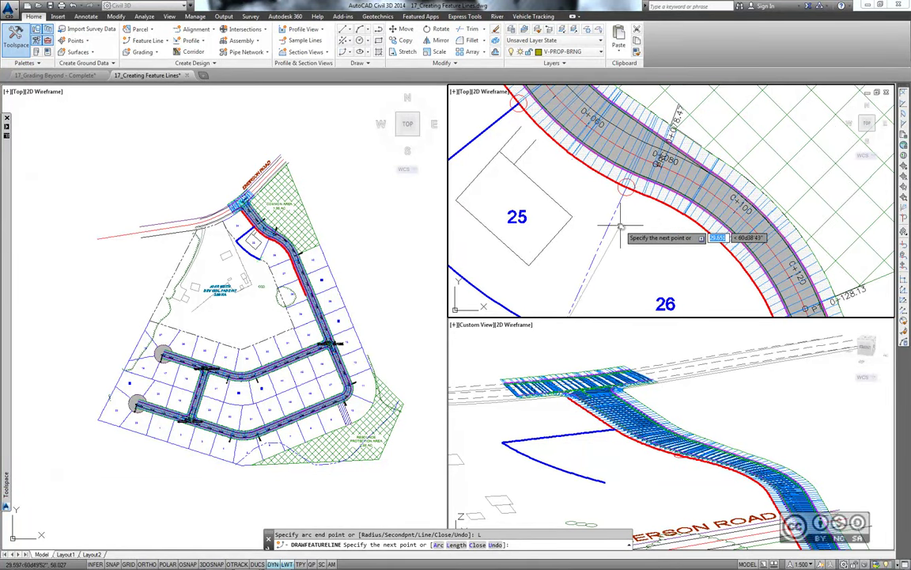
pyautogui.keyDown('shift'); pyautogui.rightClick(621, 228); pyautogui.keyUp('shift')
pyautogui.click(625, 339)
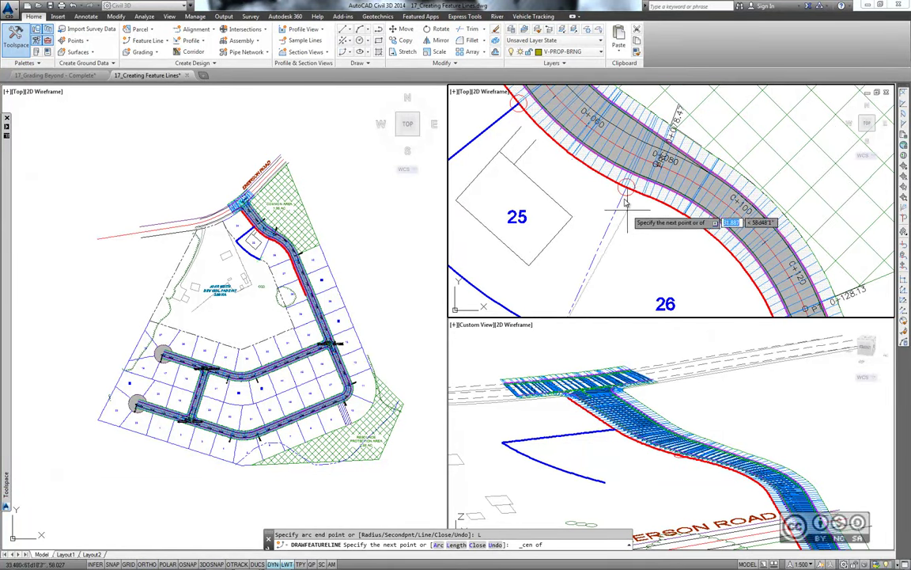
pyautogui.click(624, 189)
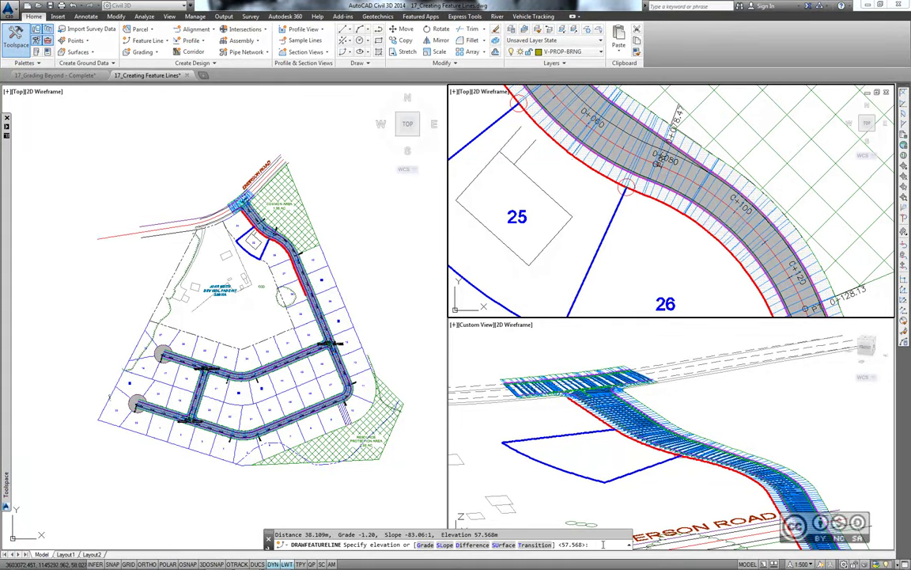
pyautogui.press('Return')
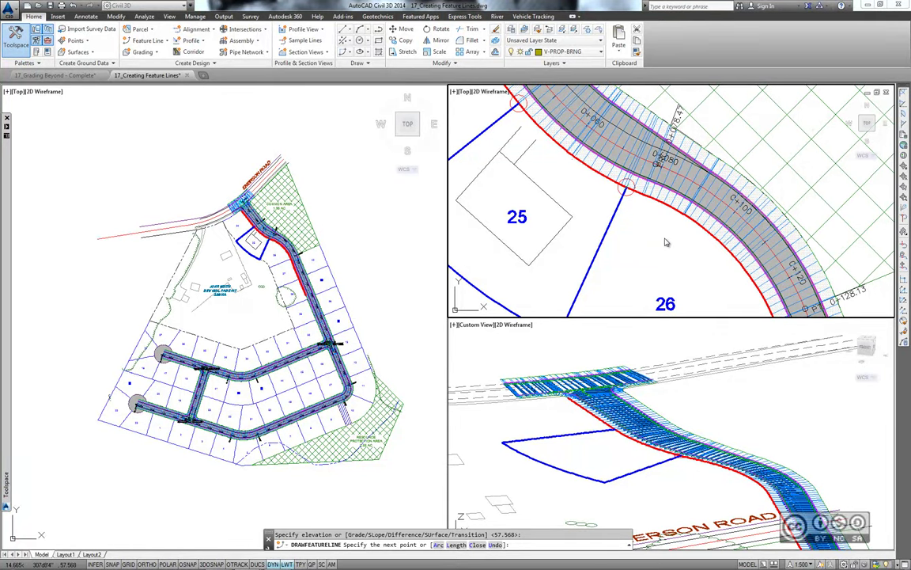
pyautogui.press('Return')
pyautogui.scroll(-3, 696, 231)
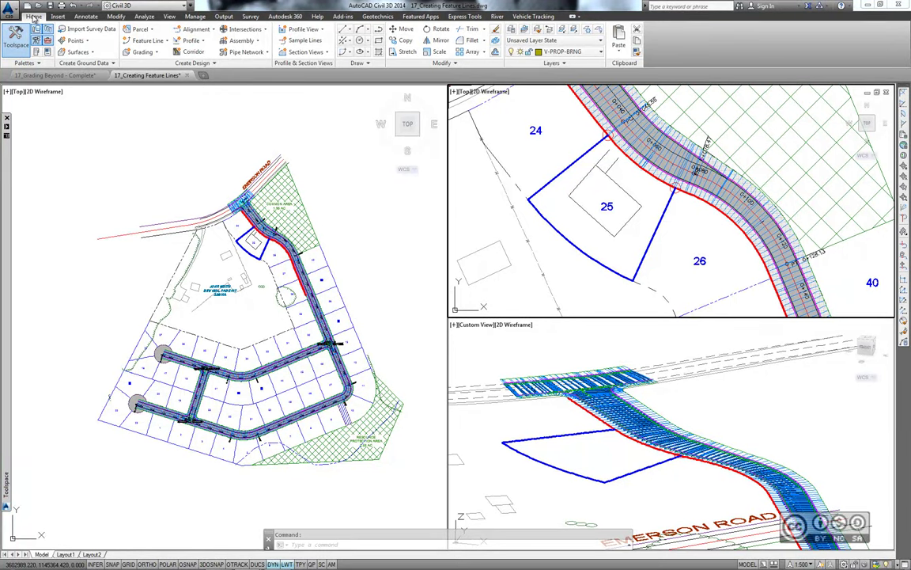
# Step: Convert the lot 25 building outline into a styled feature line with Create Feature Lines from Objects
pyautogui.click(167, 40)
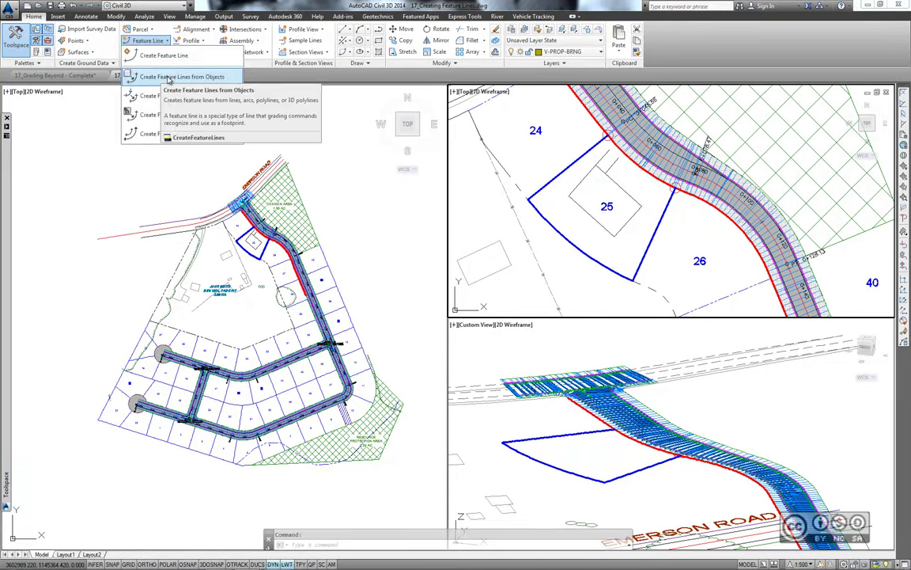
pyautogui.click(168, 77)
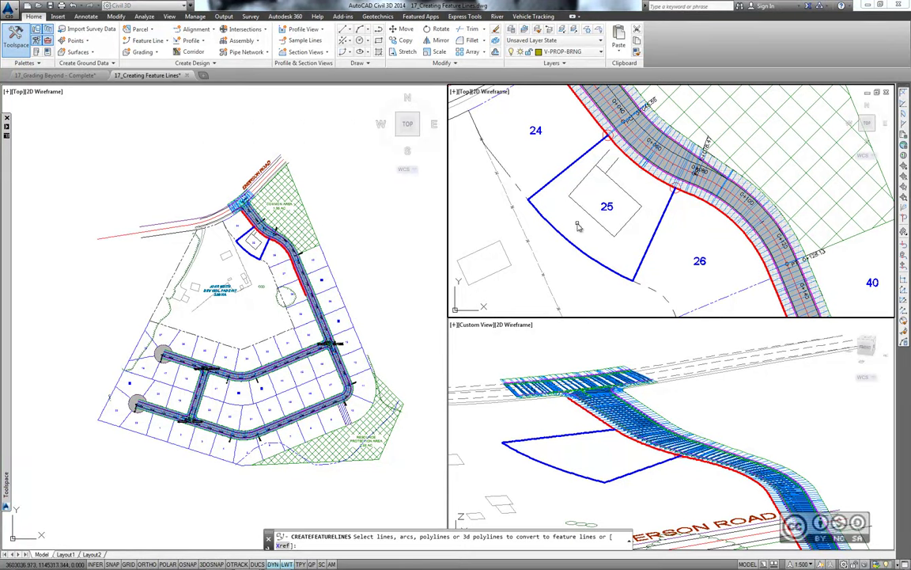
pyautogui.click(621, 189)
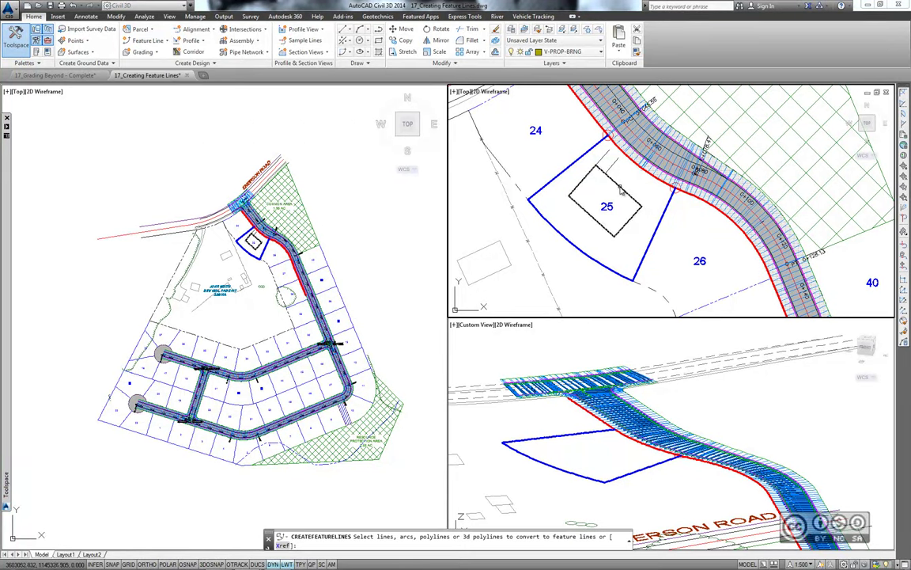
pyautogui.moveTo(656, 193)
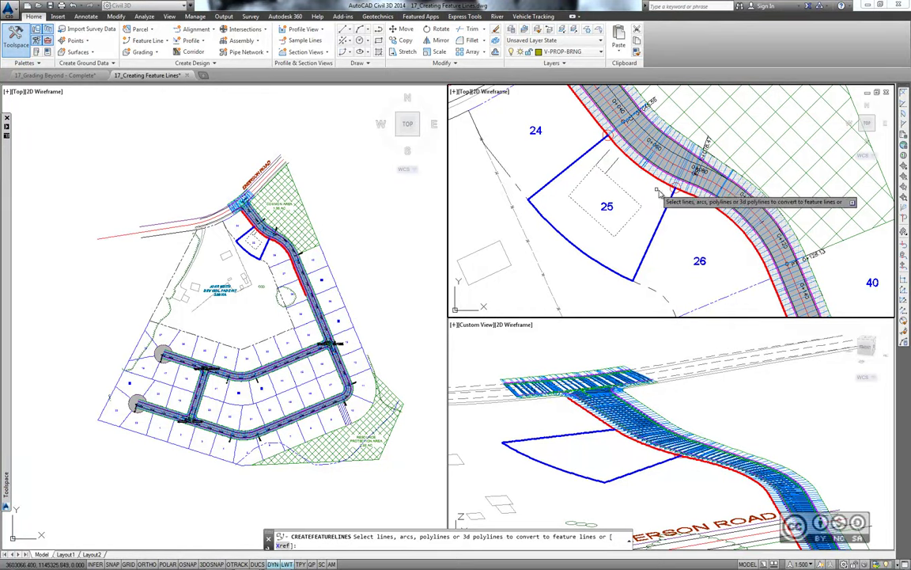
pyautogui.press('Return')
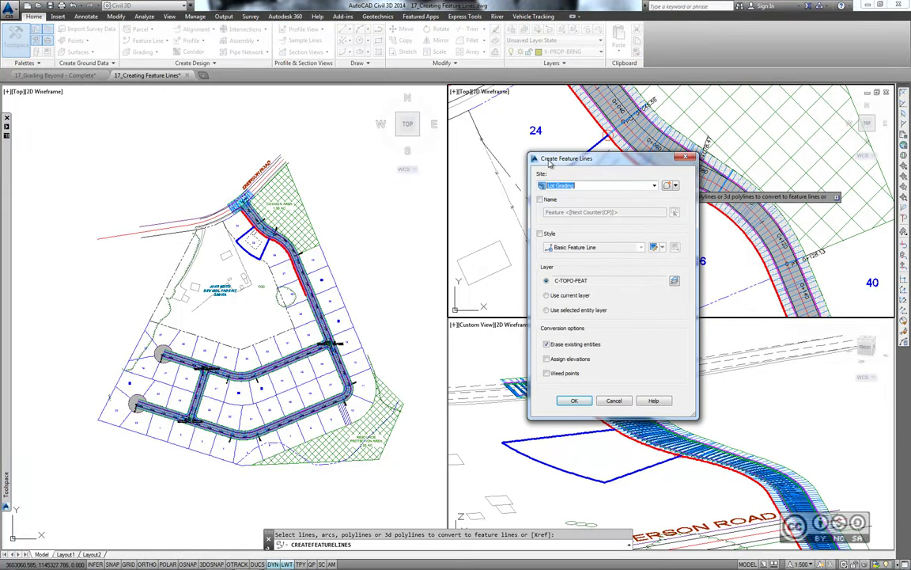
pyautogui.click(541, 234)
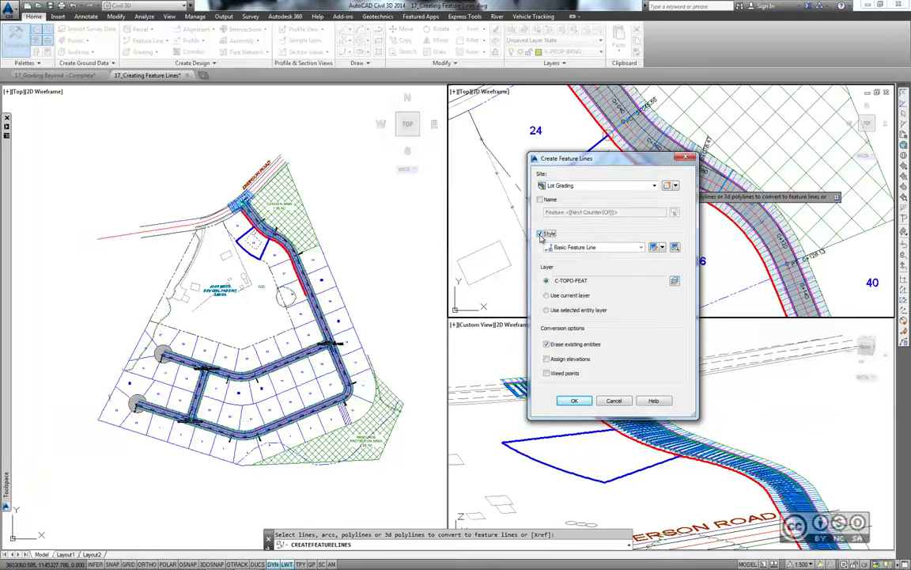
pyautogui.click(582, 248)
pyautogui.click(577, 415)
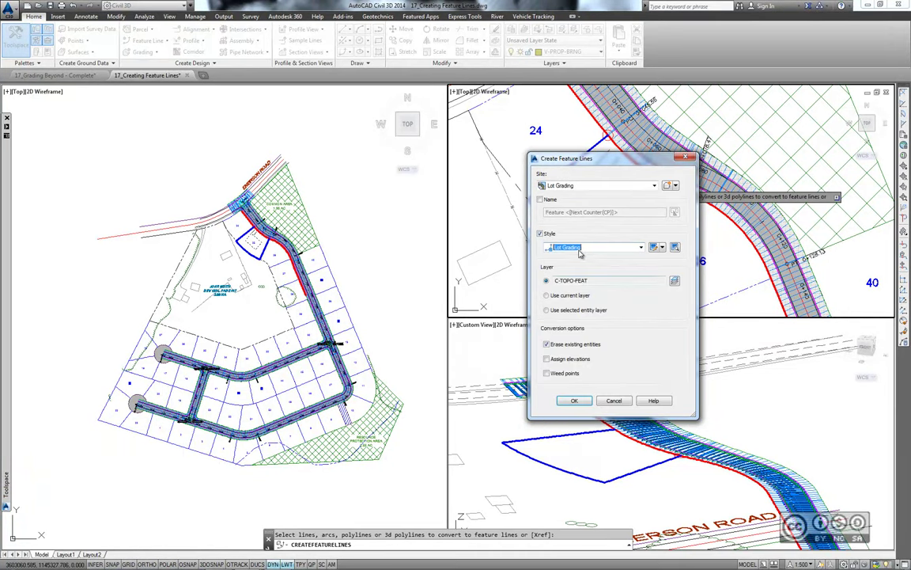
pyautogui.click(574, 399)
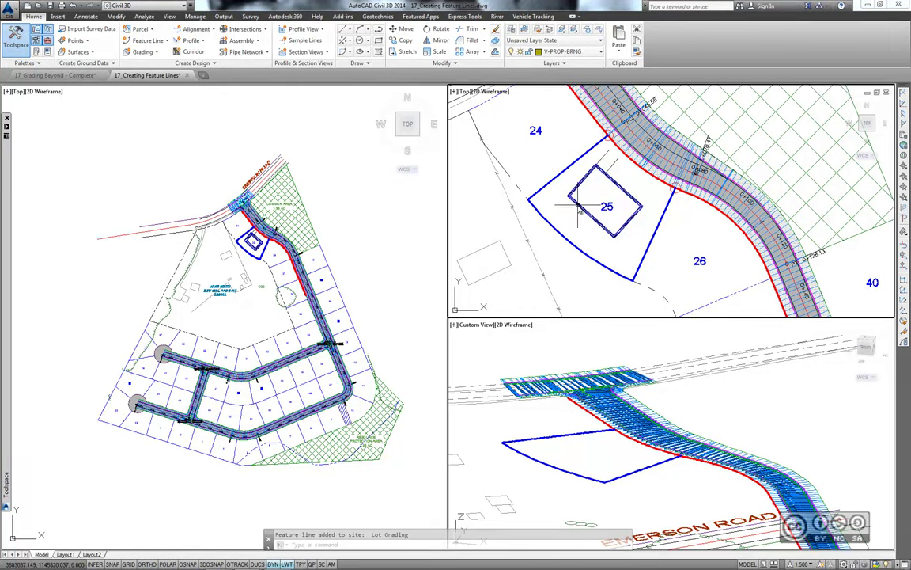
# Step: Zoom out in the 3D view, then select the lot 25 building feature line in plan
pyautogui.click(604, 461)
pyautogui.scroll(-5, 604, 461)
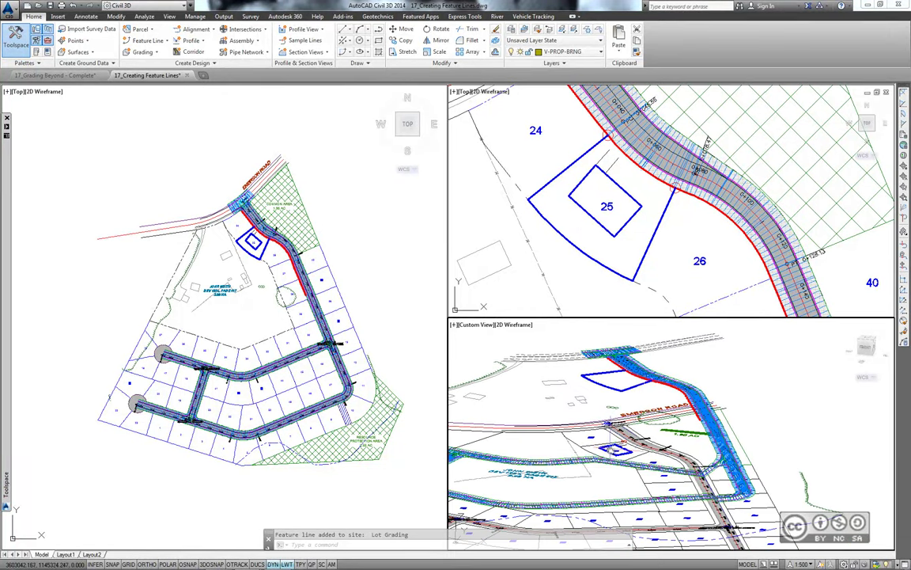
pyautogui.click(583, 276)
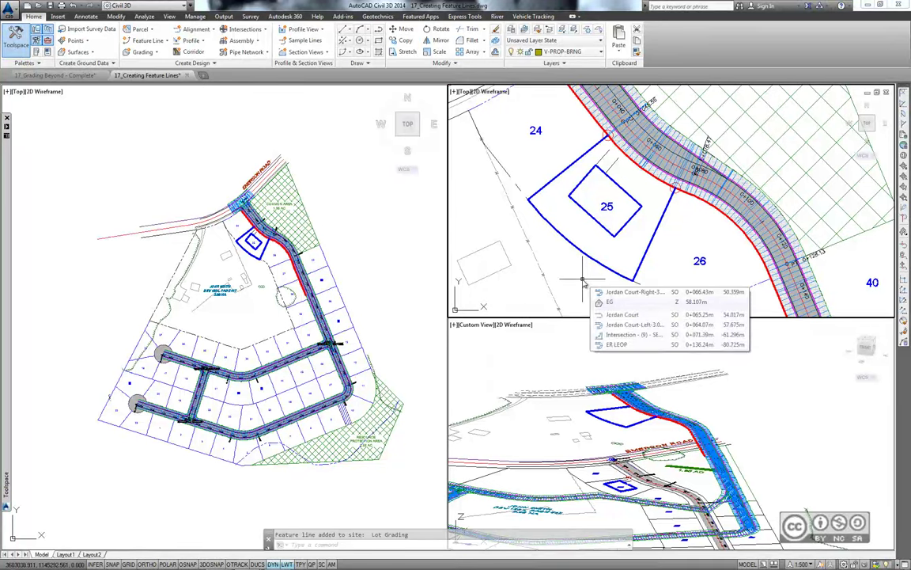
pyautogui.click(585, 231)
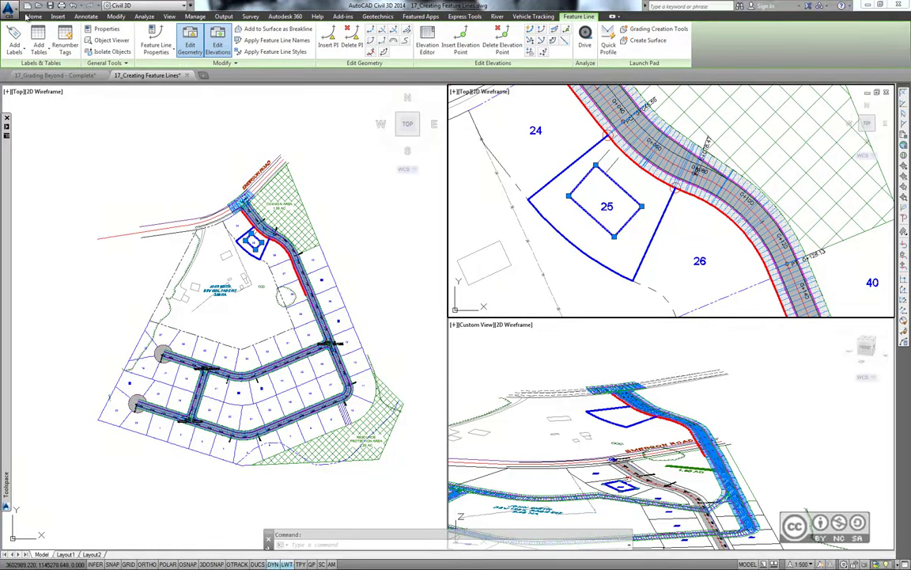
# Step: Open the drawing 17_Editing Feature Line Geometry
pyautogui.click(38, 5)
pyautogui.click(237, 280)
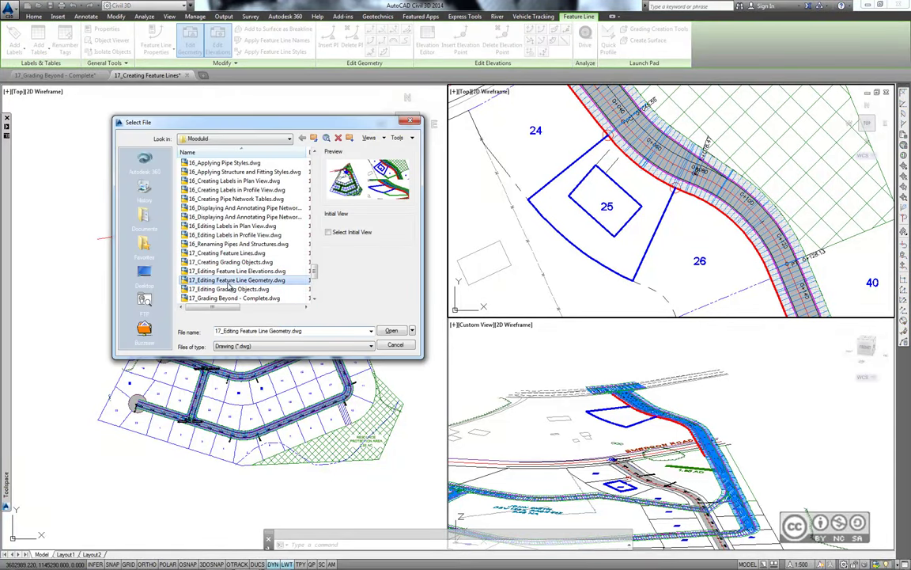
pyautogui.click(390, 330)
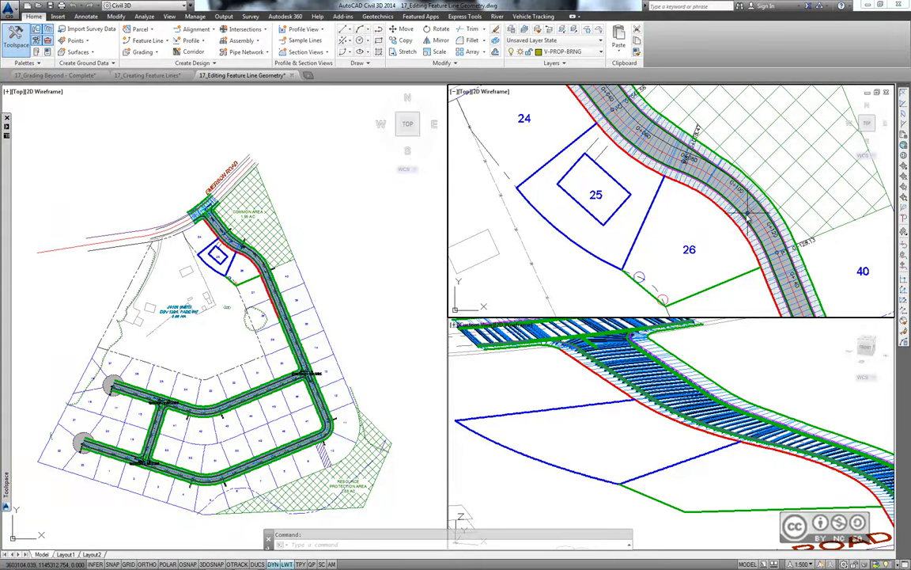
# Step: Zoom onto lot 26, select its green feature line, and shift the view so lot 25 shows
pyautogui.moveTo(744, 218); pyautogui.dragTo(706, 191, button='middle')
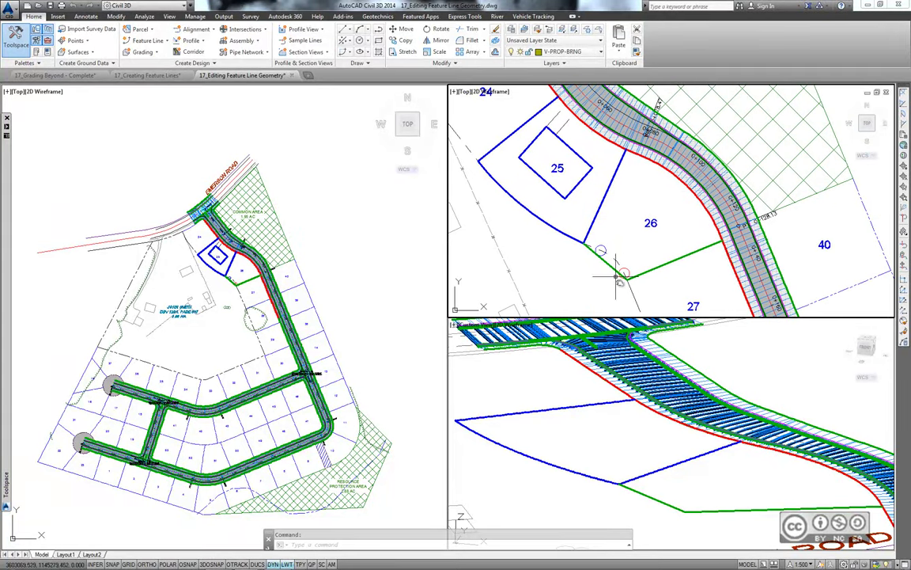
pyautogui.scroll(2, 660, 252)
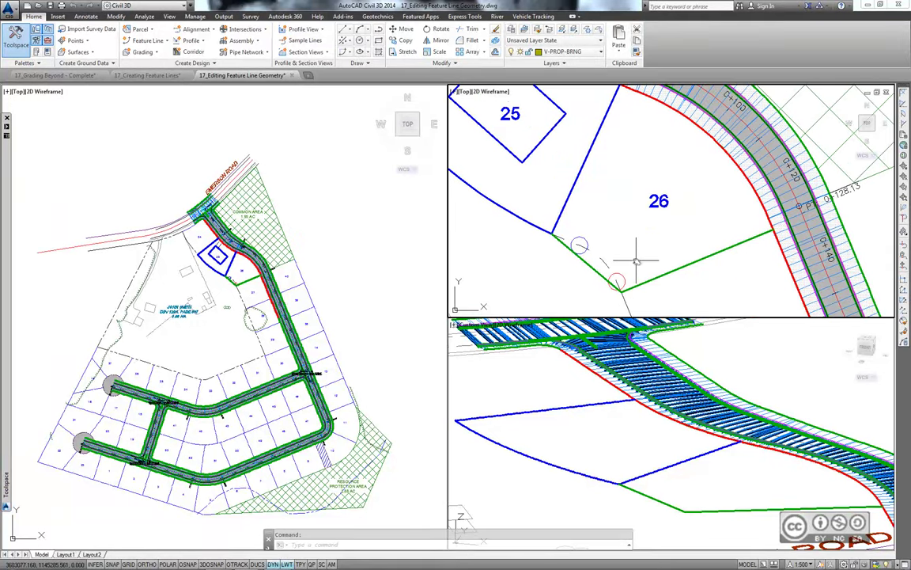
pyautogui.moveTo(660, 251); pyautogui.dragTo(658, 215, button='middle')
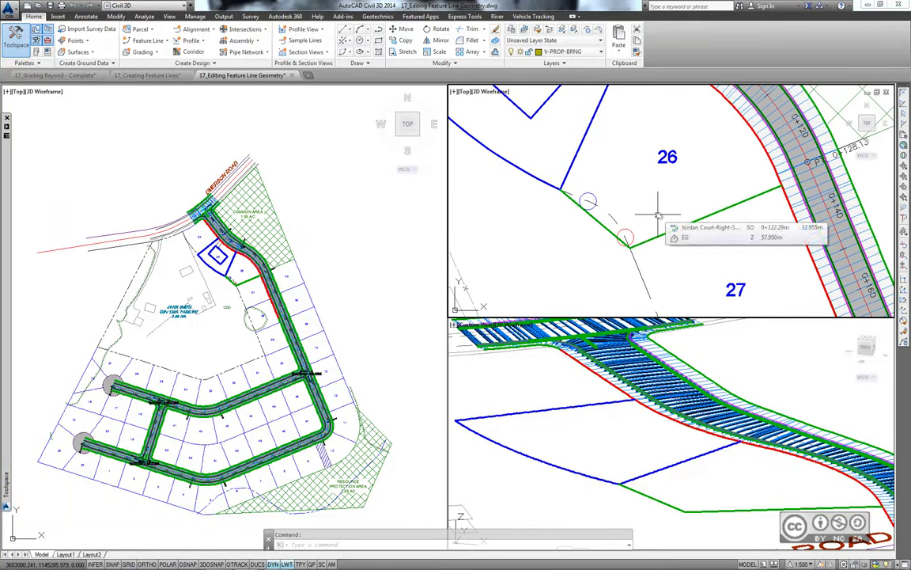
pyautogui.click(587, 208)
pyautogui.moveTo(647, 197); pyautogui.dragTo(624, 236, button='middle')
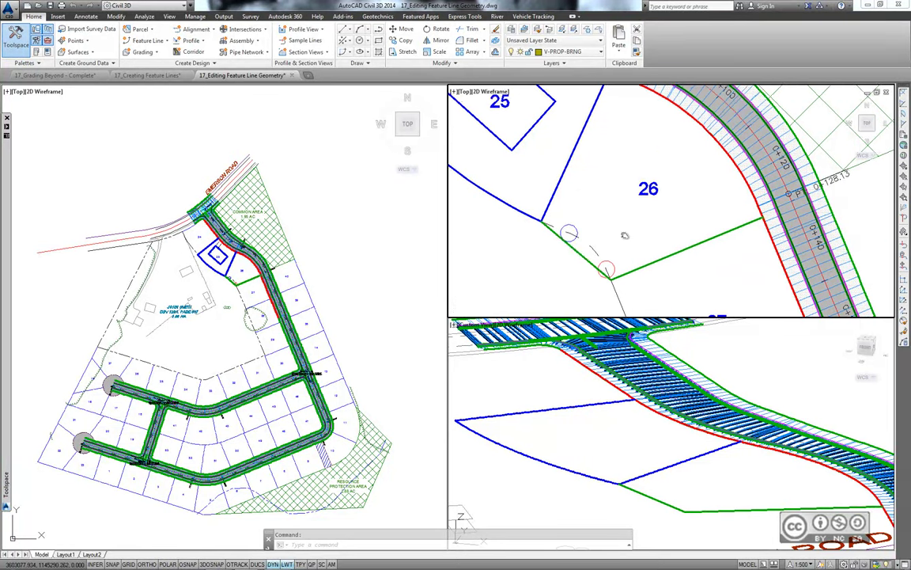
# Step: Insert a feature line vertex at the blue circle's centre with EG elevation 57.962
pyautogui.click(572, 260)
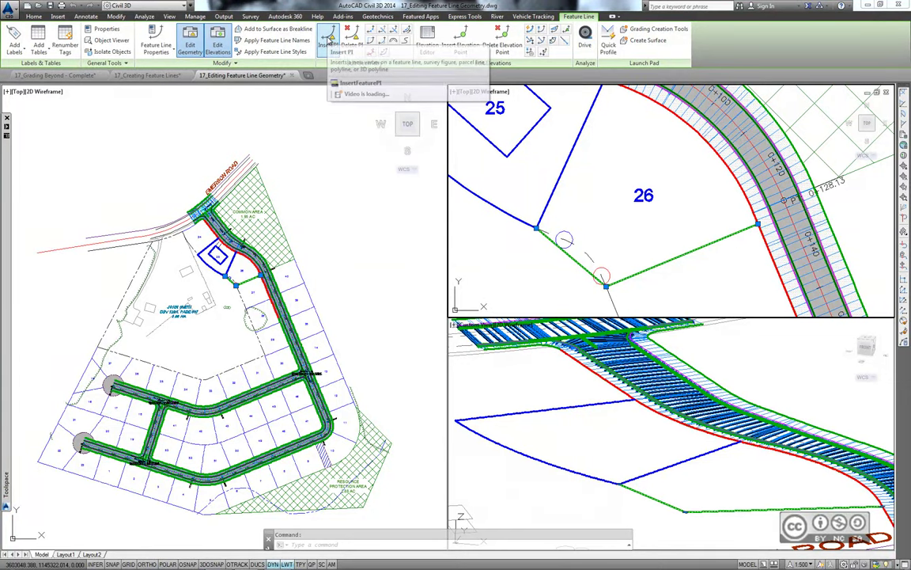
pyautogui.click(329, 39)
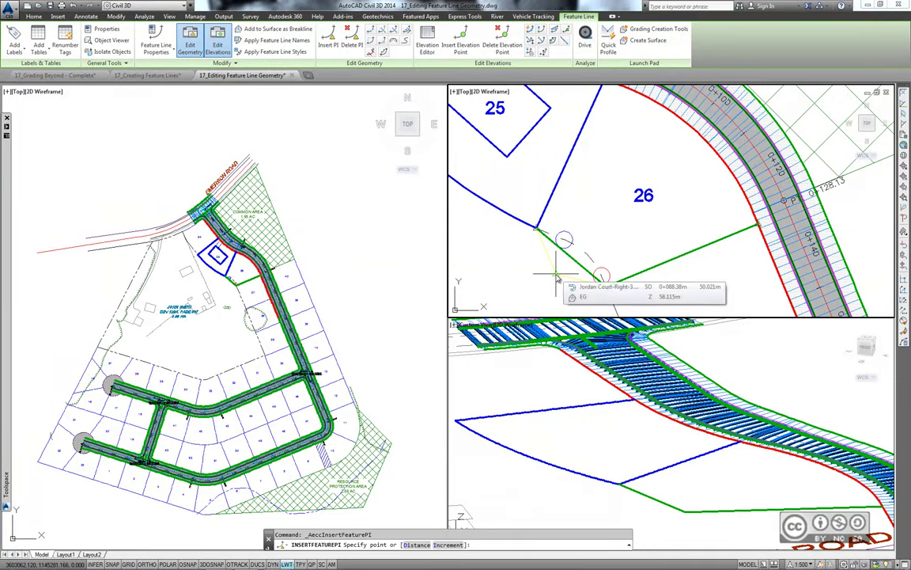
pyautogui.keyDown('shift'); pyautogui.rightClick(556, 277); pyautogui.keyUp('shift')
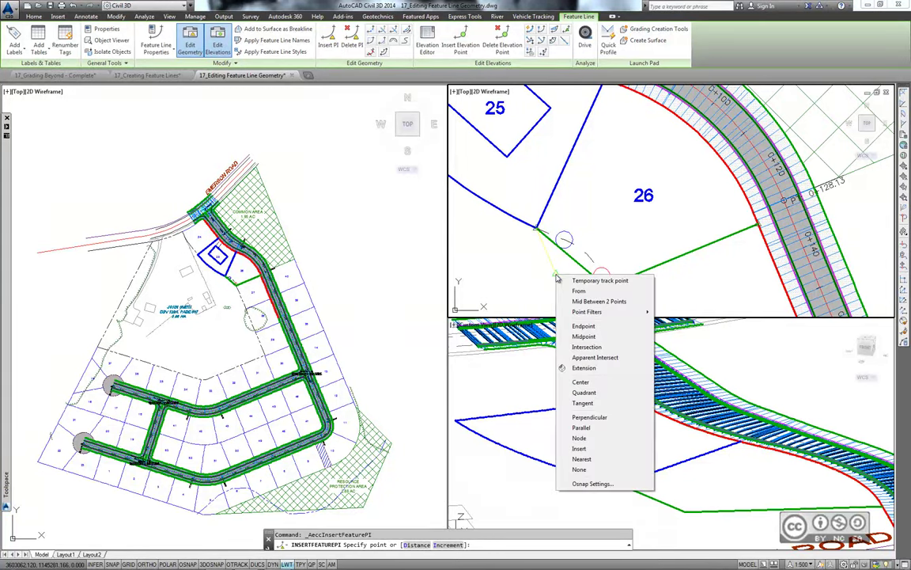
pyautogui.click(582, 382)
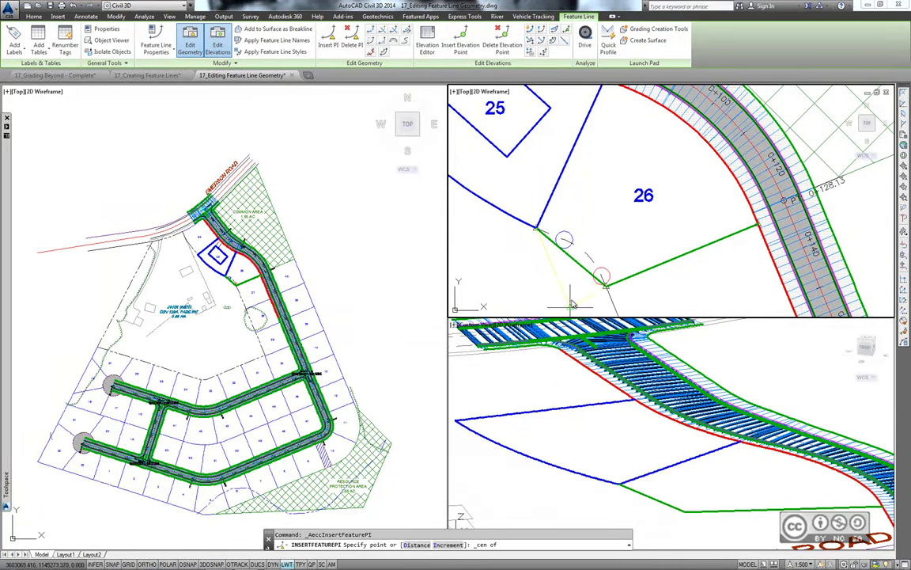
pyautogui.click(564, 238)
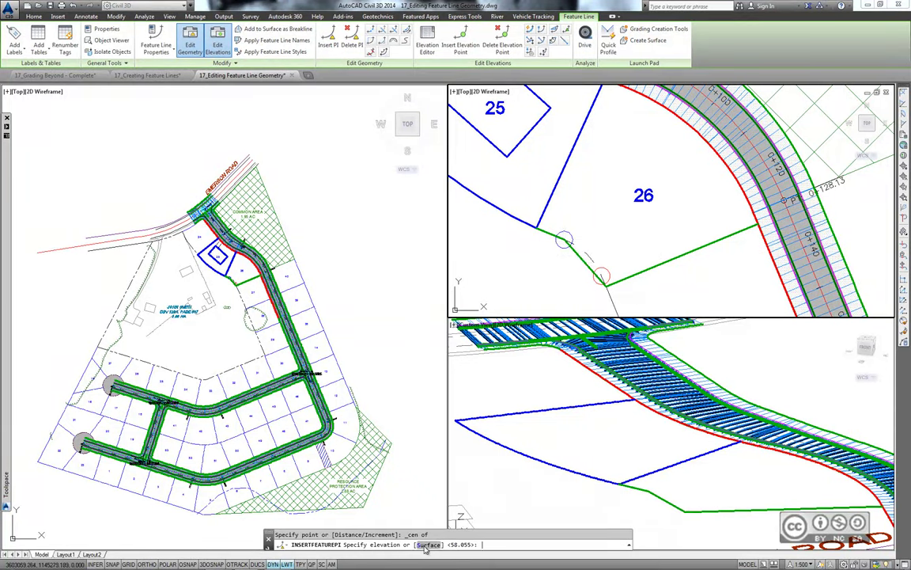
pyautogui.click(427, 545)
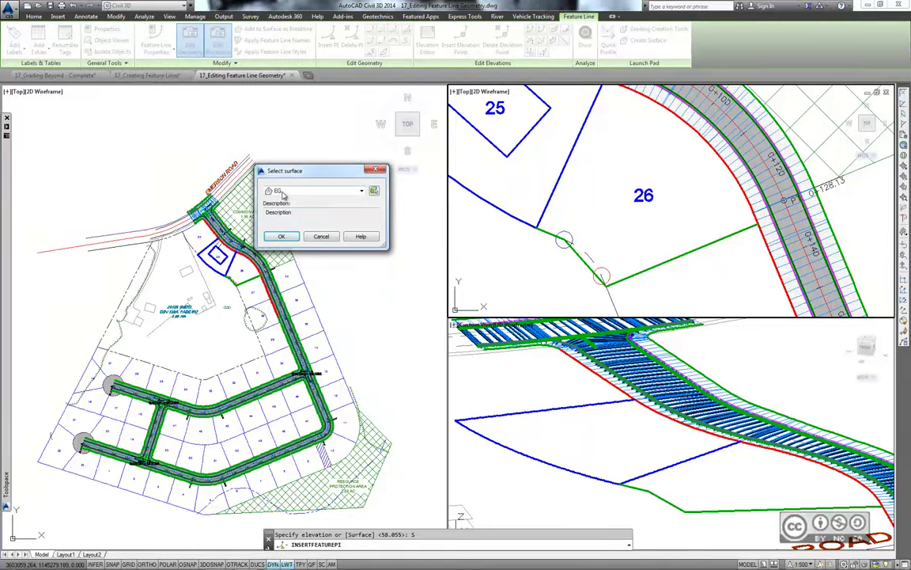
pyautogui.click(281, 236)
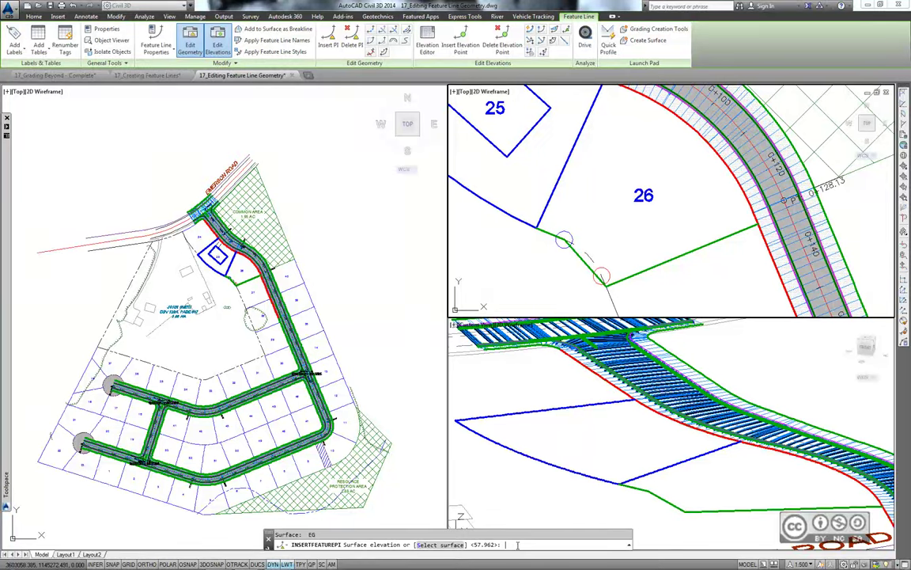
pyautogui.press('Return')
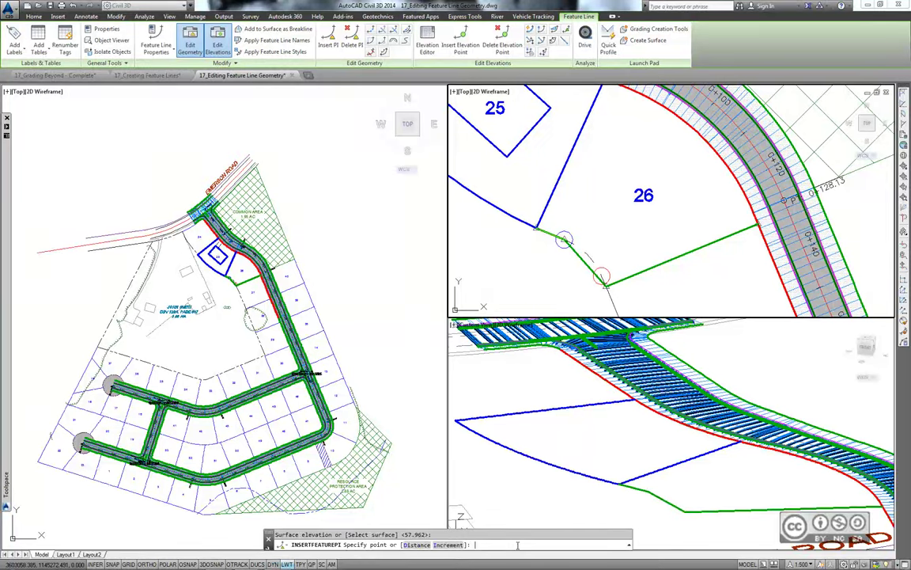
# Step: Insert a second vertex at the red circle's centre with EG elevation 58.057
pyautogui.keyDown('shift'); pyautogui.rightClick(616, 254); pyautogui.keyUp('shift')
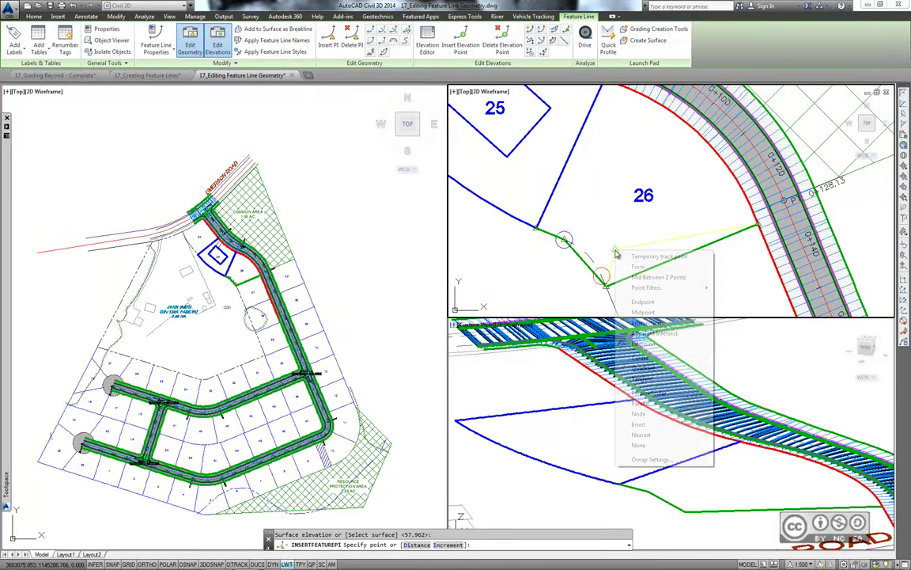
pyautogui.click(639, 357)
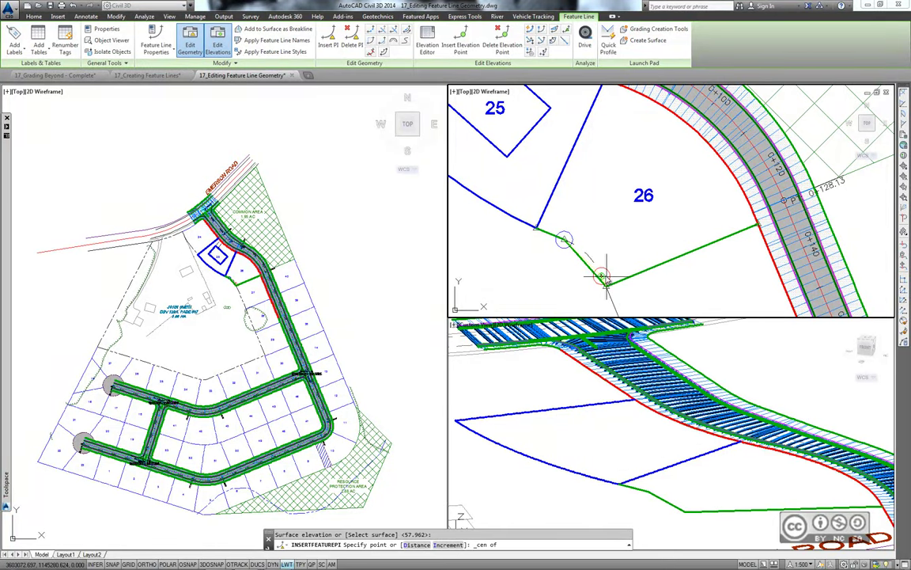
pyautogui.click(604, 279)
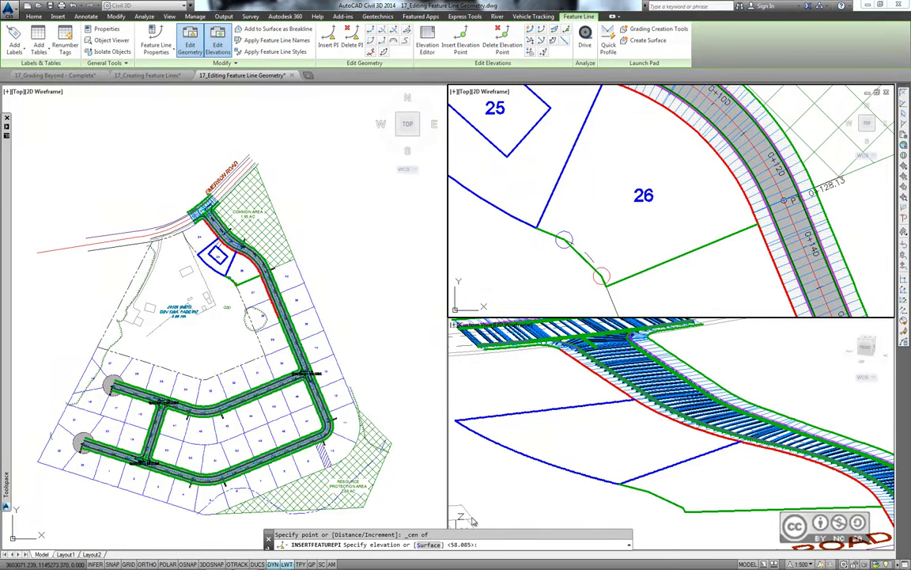
pyautogui.click(428, 545)
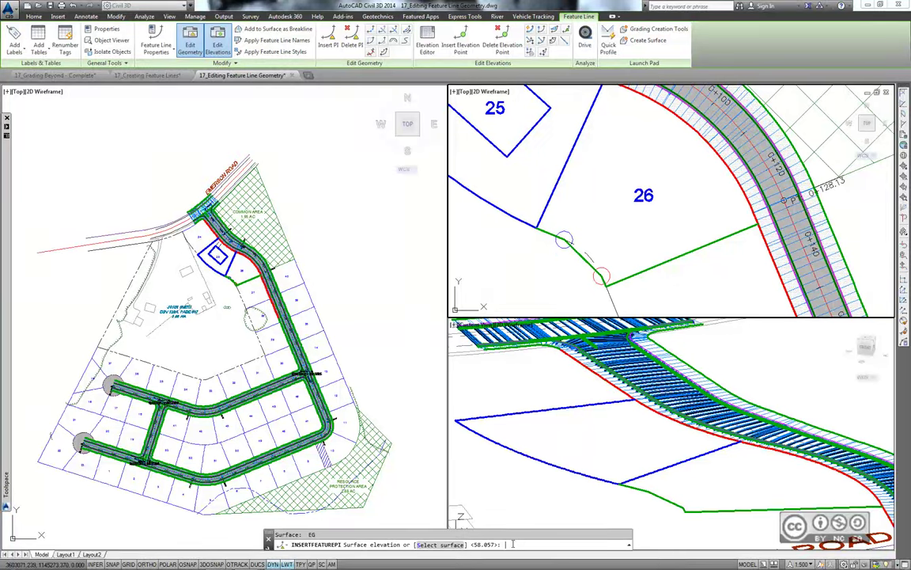
pyautogui.press('Return')
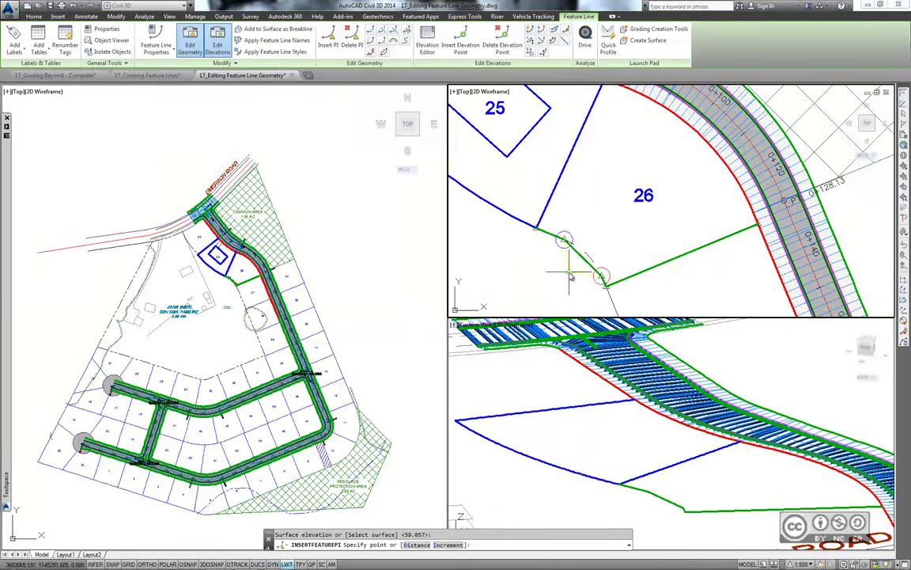
pyautogui.moveTo(570, 275)
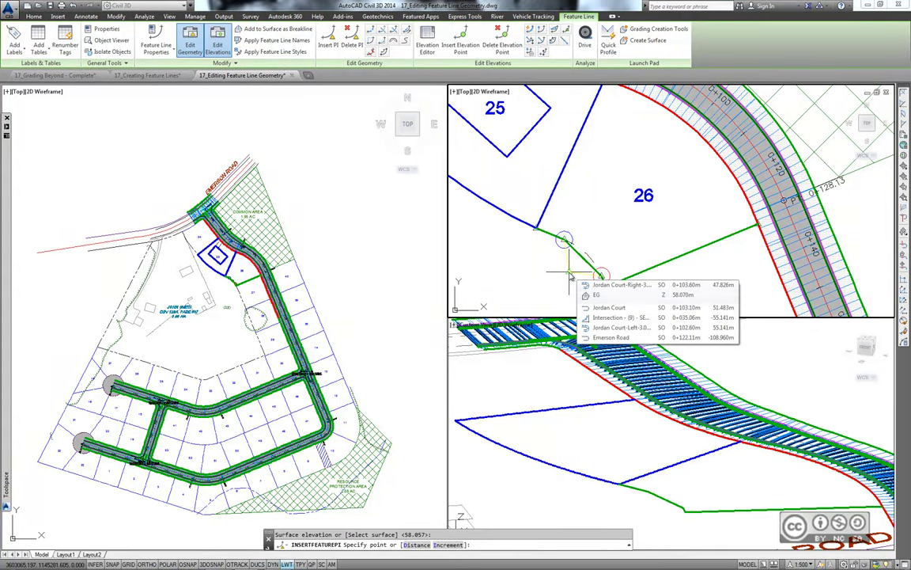
pyautogui.scroll(2, 592, 308)
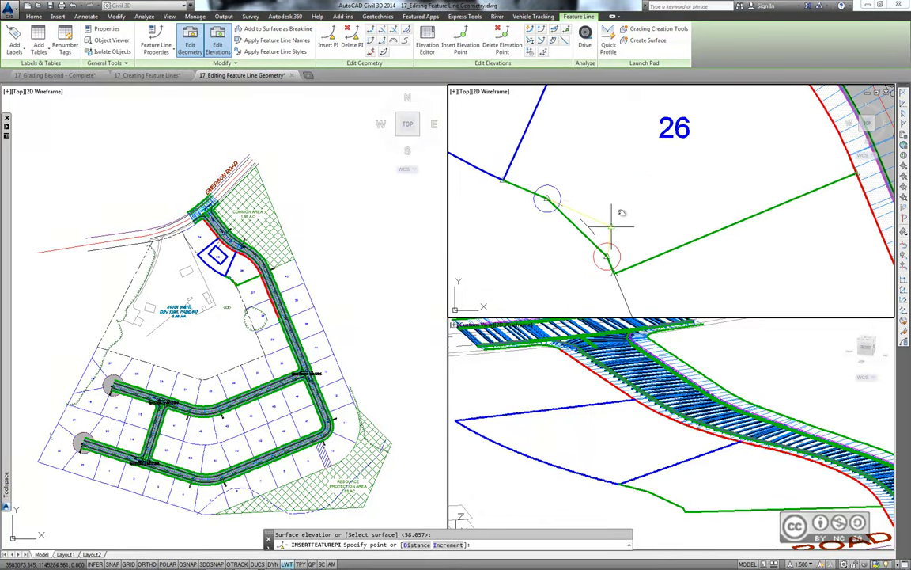
pyautogui.moveTo(625, 208)
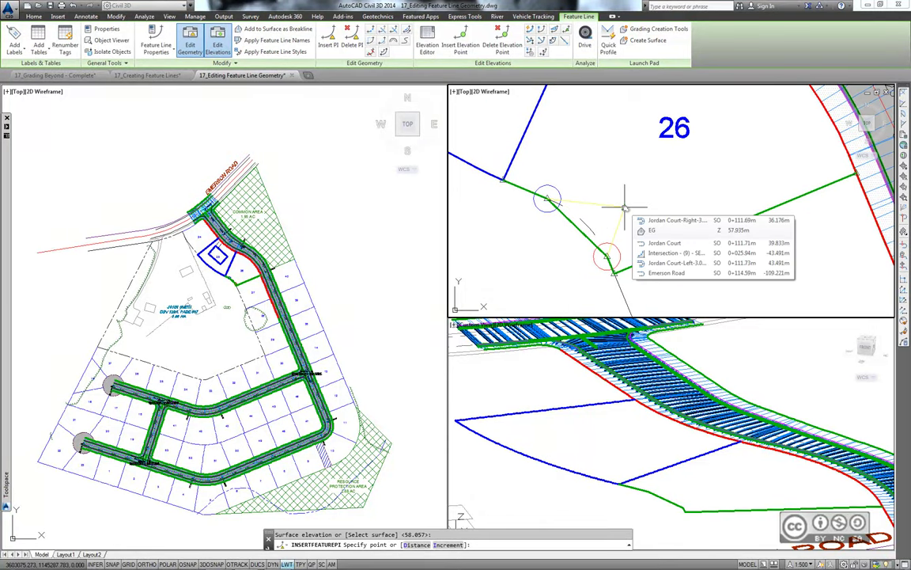
pyautogui.press('Escape')
pyautogui.press('Escape')
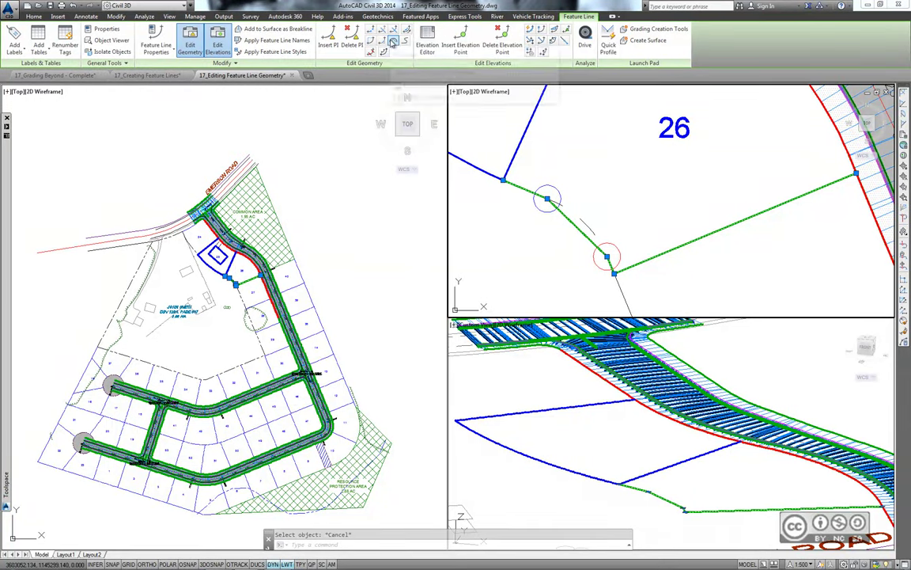
# Step: Fit a curve into the feature line between the blue and red circle centres
pyautogui.click(393, 41)
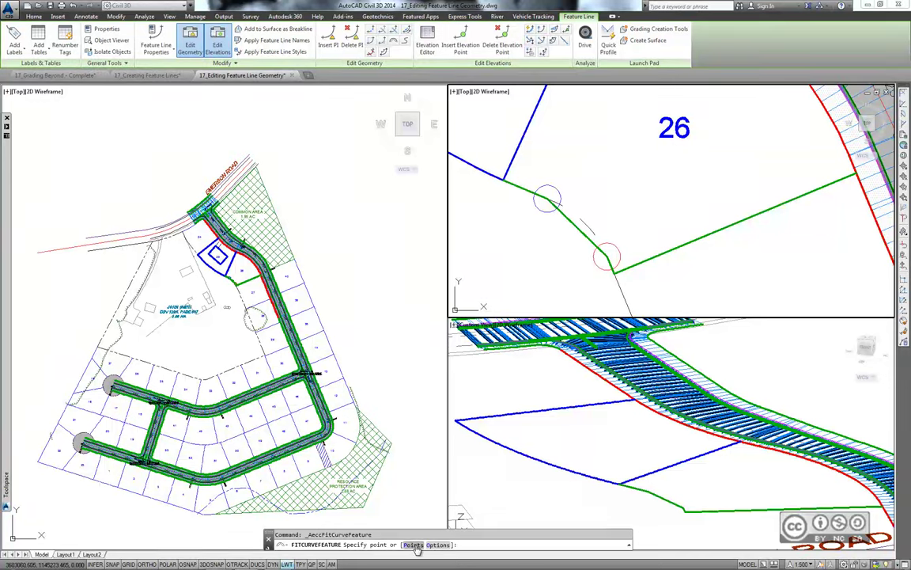
pyautogui.click(414, 546)
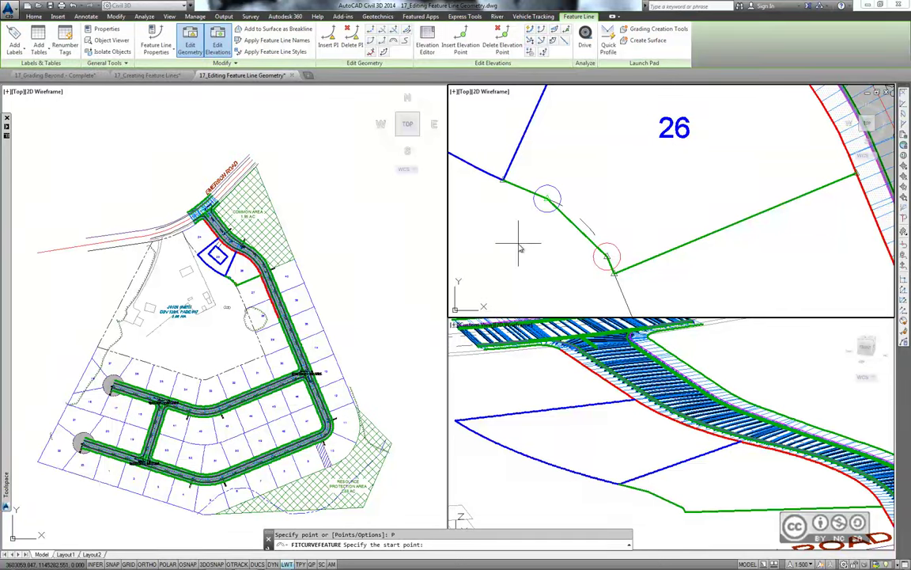
pyautogui.keyDown('shift'); pyautogui.rightClick(568, 163); pyautogui.keyUp('shift')
pyautogui.click(586, 281)
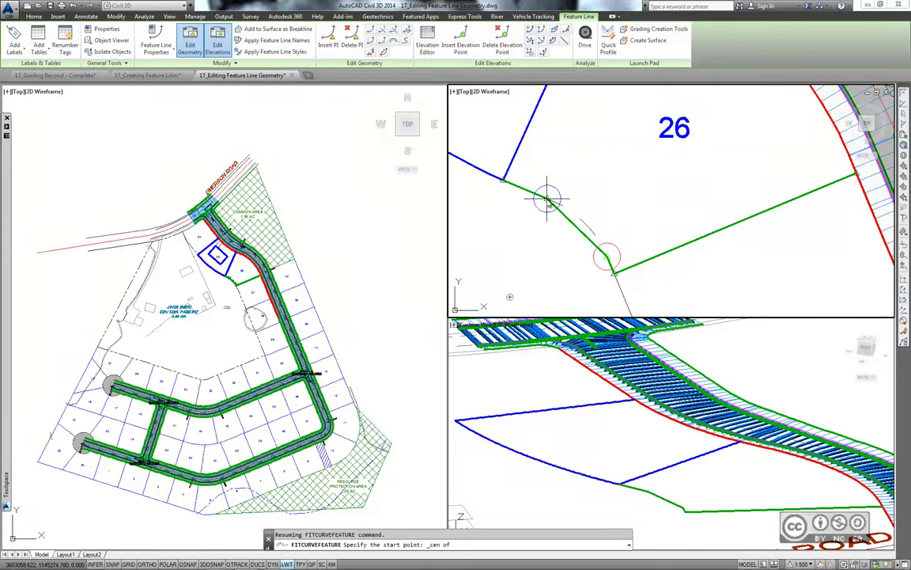
pyautogui.click(548, 198)
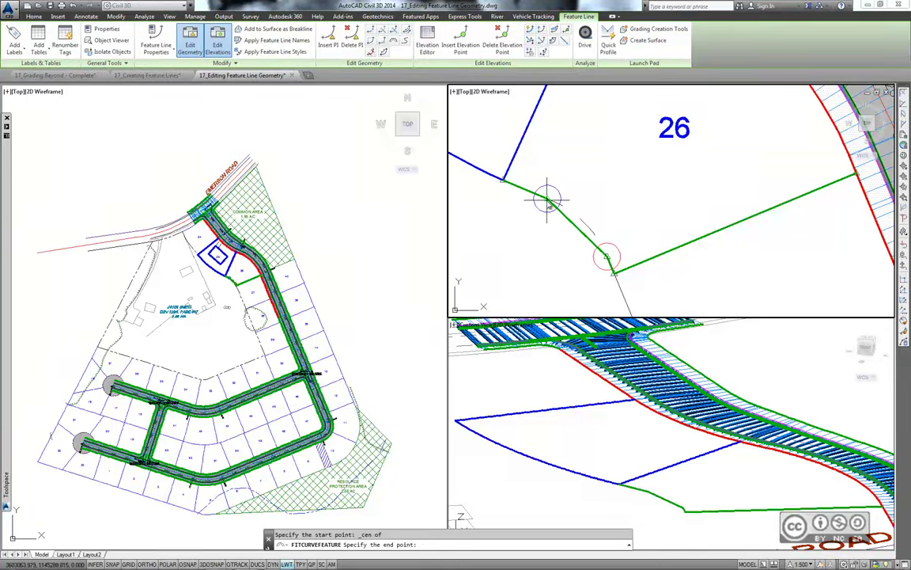
pyautogui.keyDown('shift'); pyautogui.rightClick(620, 220); pyautogui.keyUp('shift')
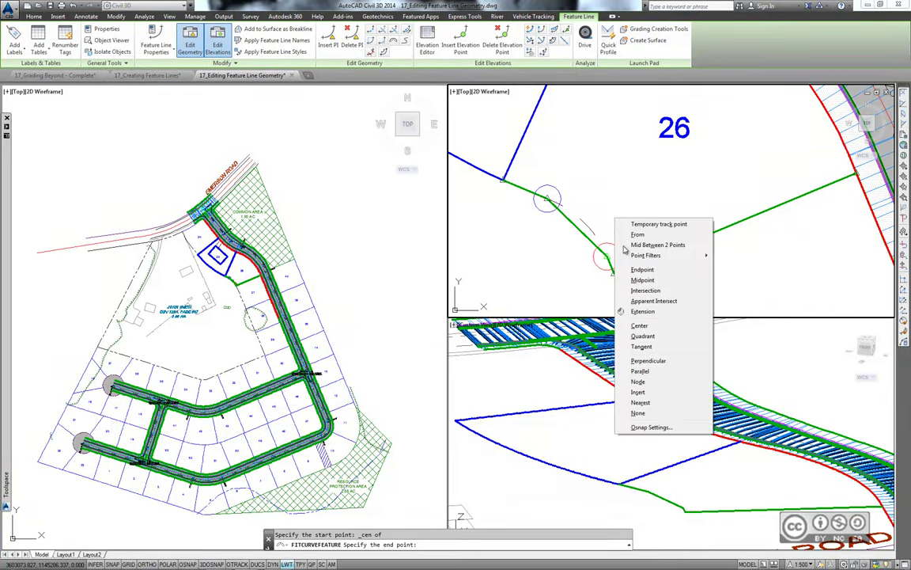
pyautogui.click(636, 325)
pyautogui.click(613, 253)
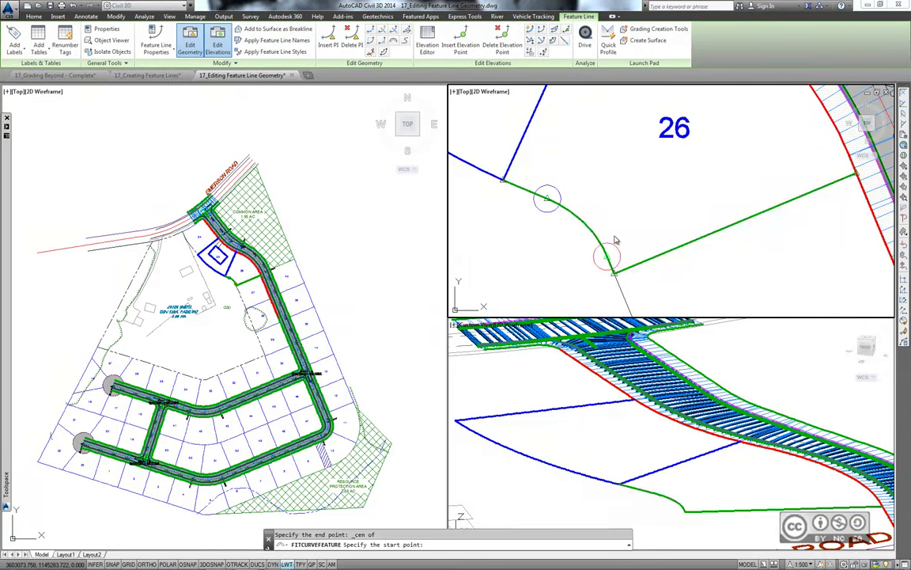
pyautogui.press('Escape')
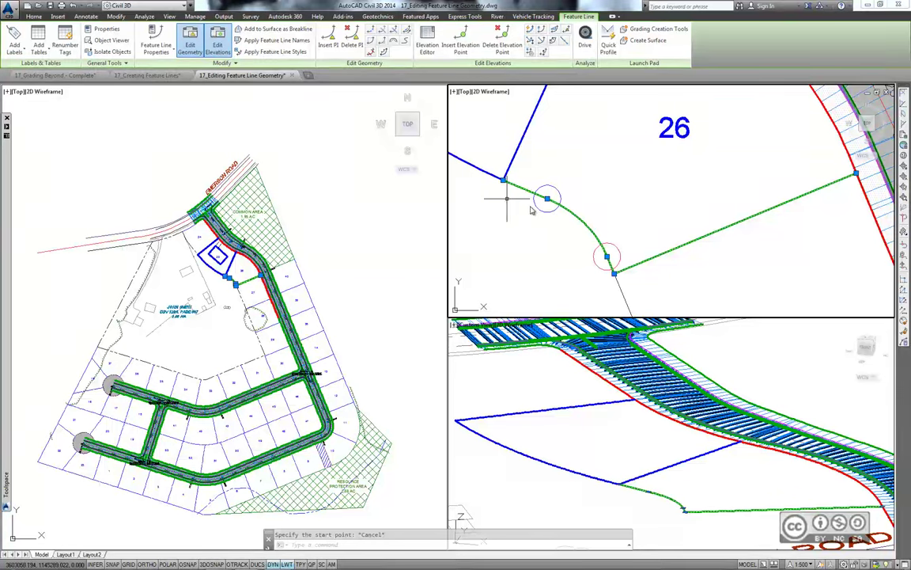
pyautogui.scroll(-1, 643, 201)
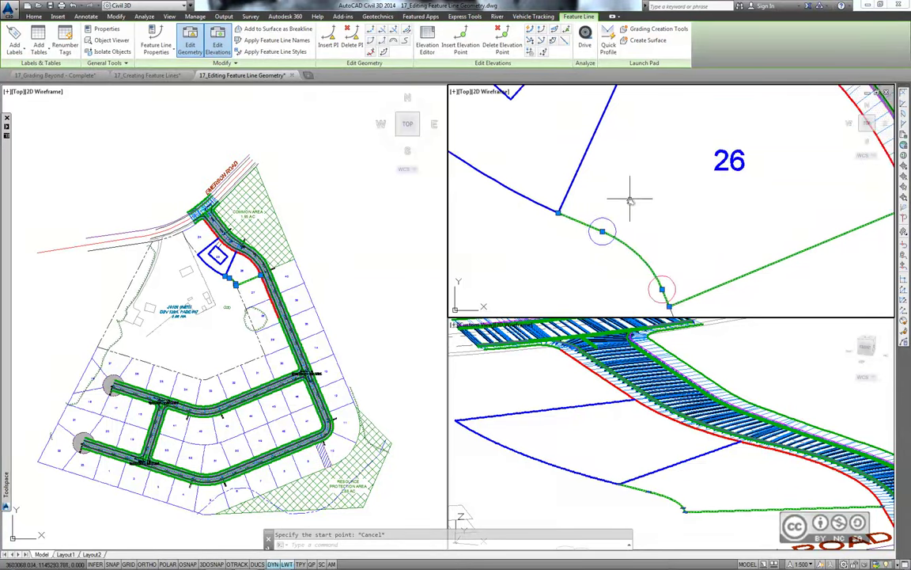
pyautogui.scroll(-1, 637, 197)
# Step: Start Break on the lot 26 feature line, choosing to specify the first break point
pyautogui.scroll(-1, 637, 199)
pyautogui.scroll(-1, 627, 220)
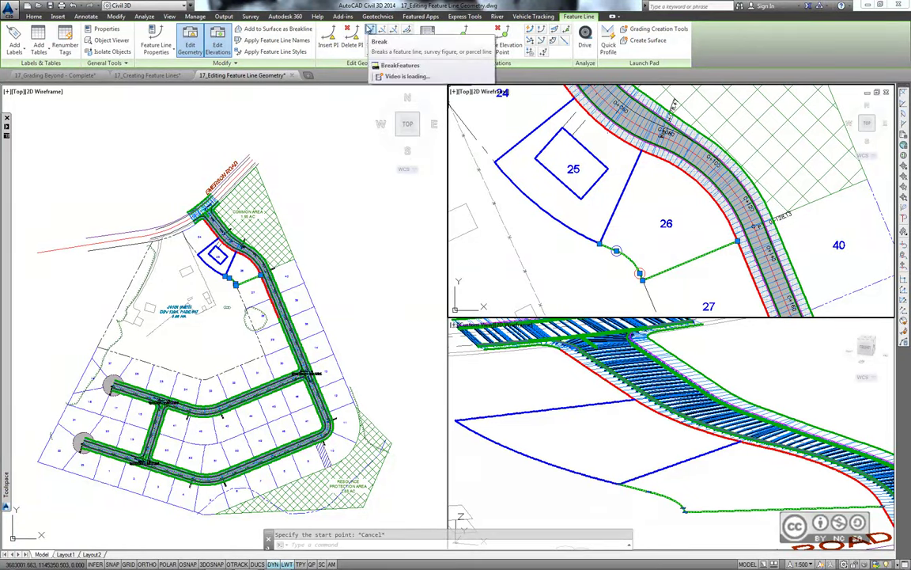
pyautogui.click(370, 29)
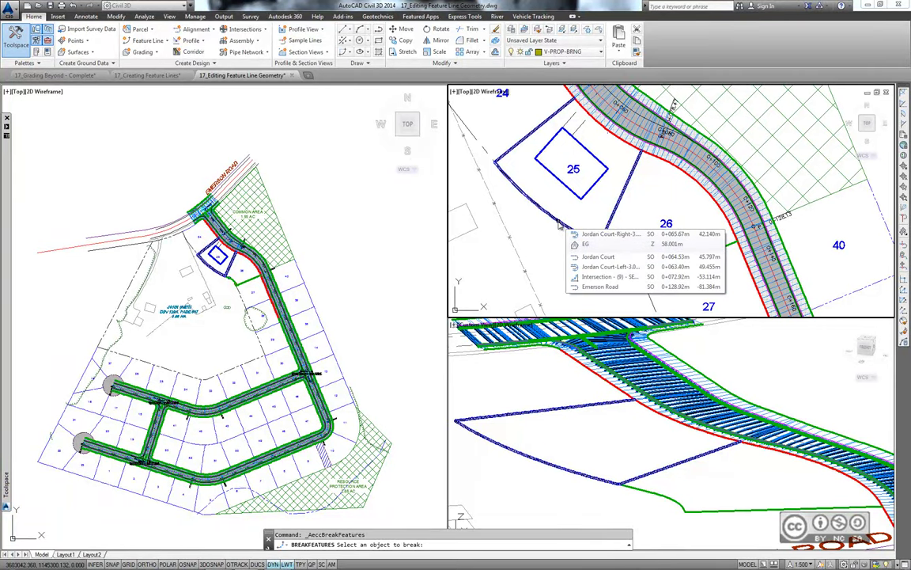
pyautogui.click(559, 225)
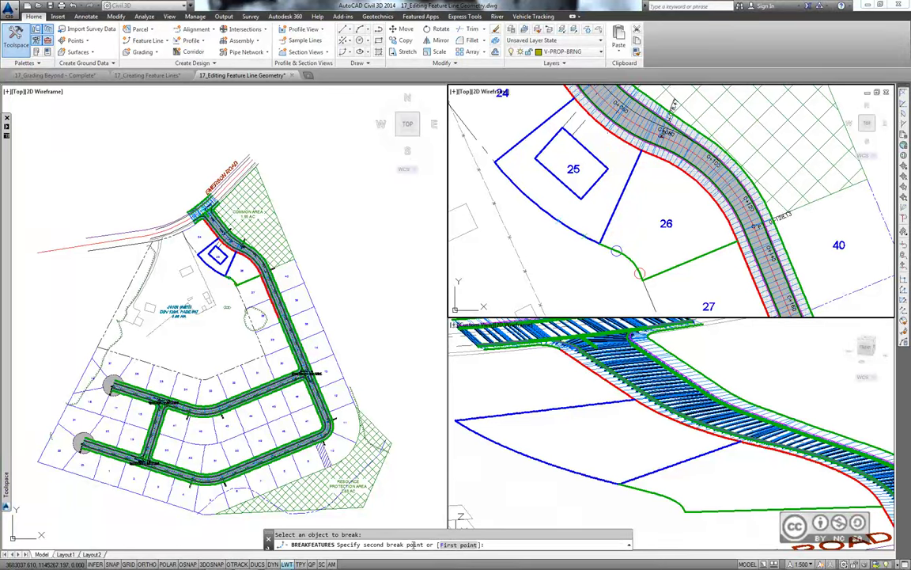
pyautogui.click(458, 544)
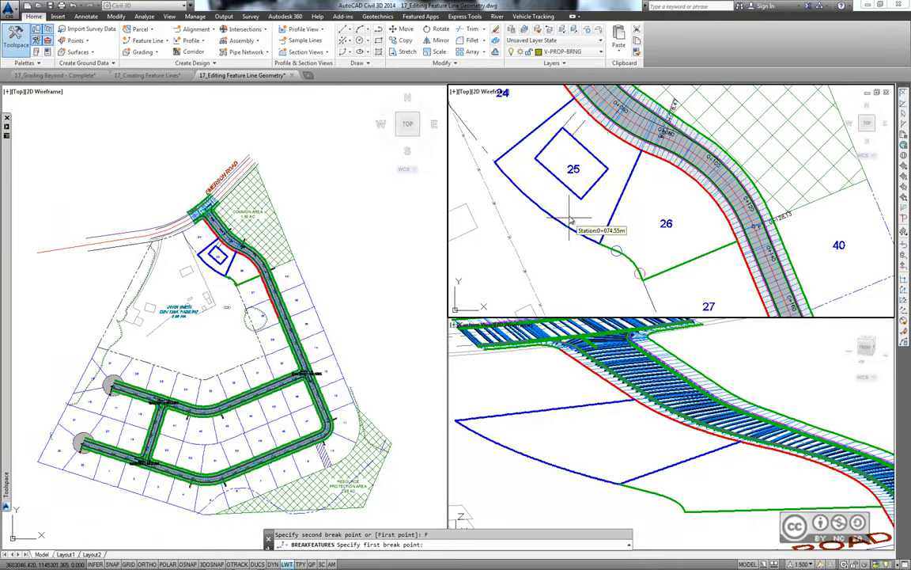
# Step: Place both break points on the lot corner endpoint to split the feature line there
pyautogui.scroll(1, 590, 237)
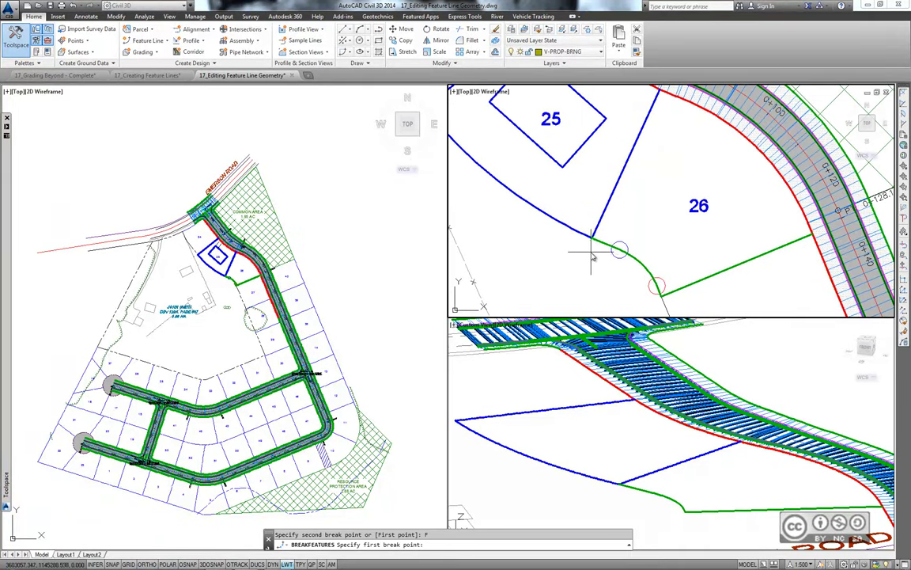
pyautogui.scroll(1, 592, 252)
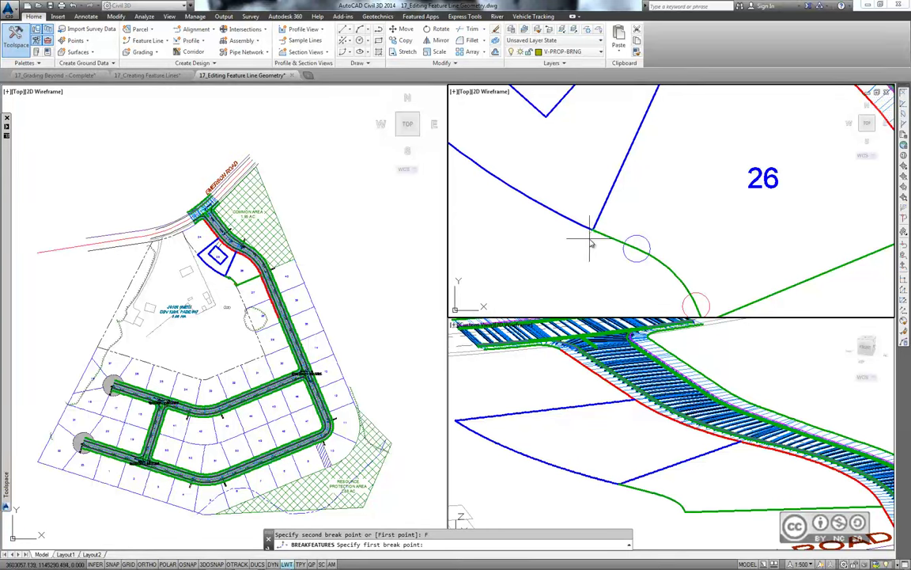
pyautogui.keyDown('shift'); pyautogui.rightClick(585, 244); pyautogui.keyUp('shift')
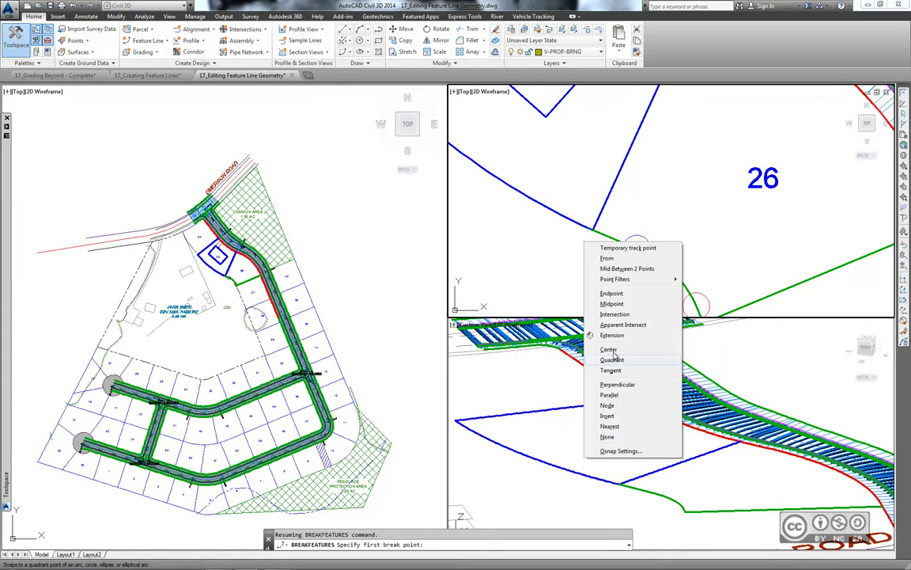
pyautogui.click(612, 292)
pyautogui.click(592, 233)
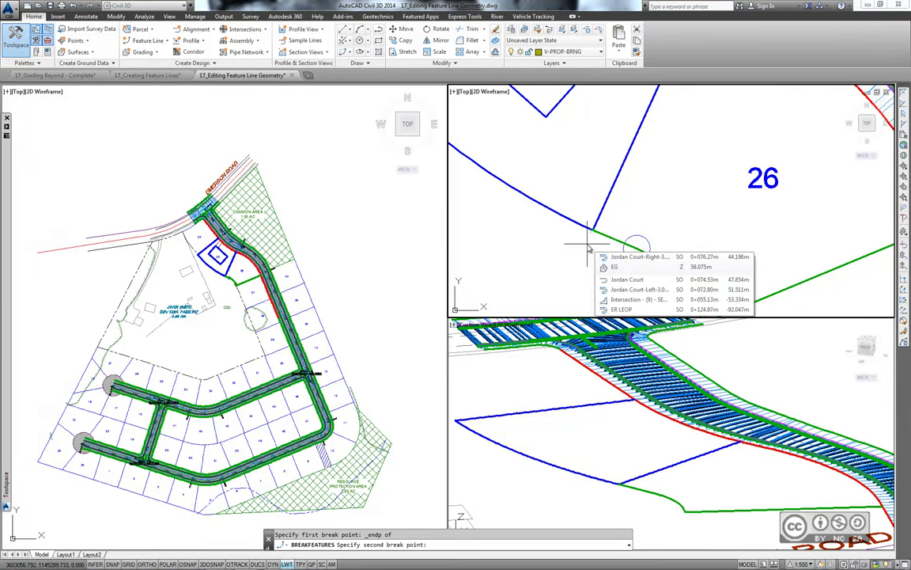
pyautogui.keyDown('shift'); pyautogui.rightClick(588, 248); pyautogui.keyUp('shift')
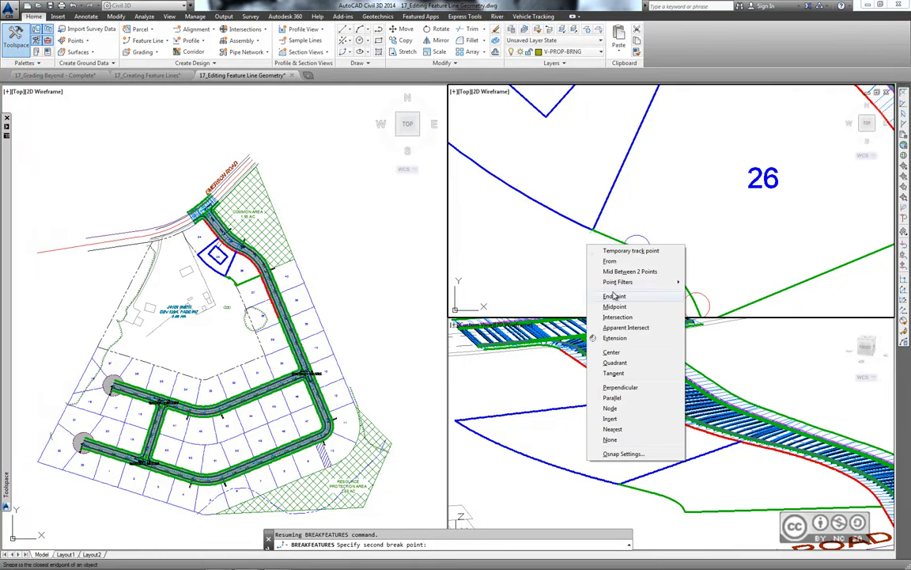
pyautogui.click(614, 296)
pyautogui.click(592, 230)
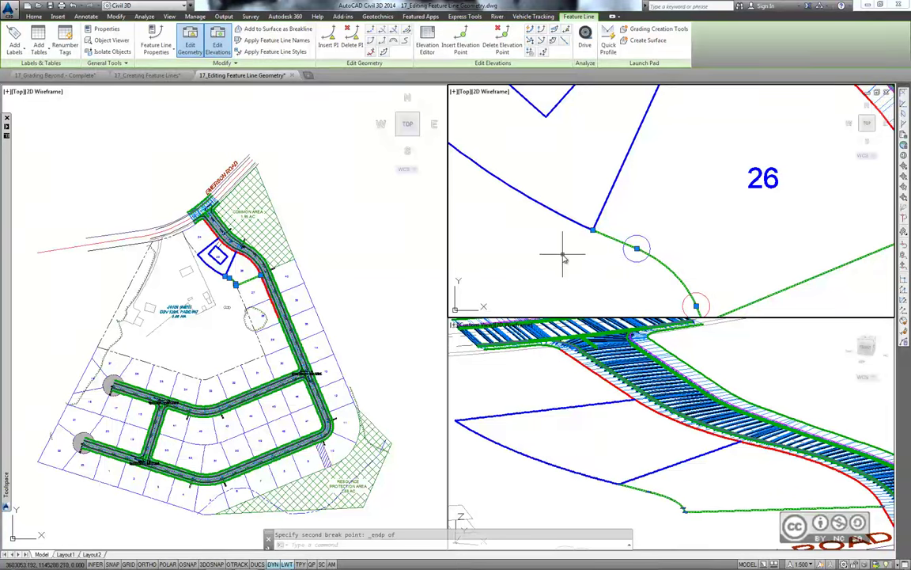
pyautogui.press('Escape')
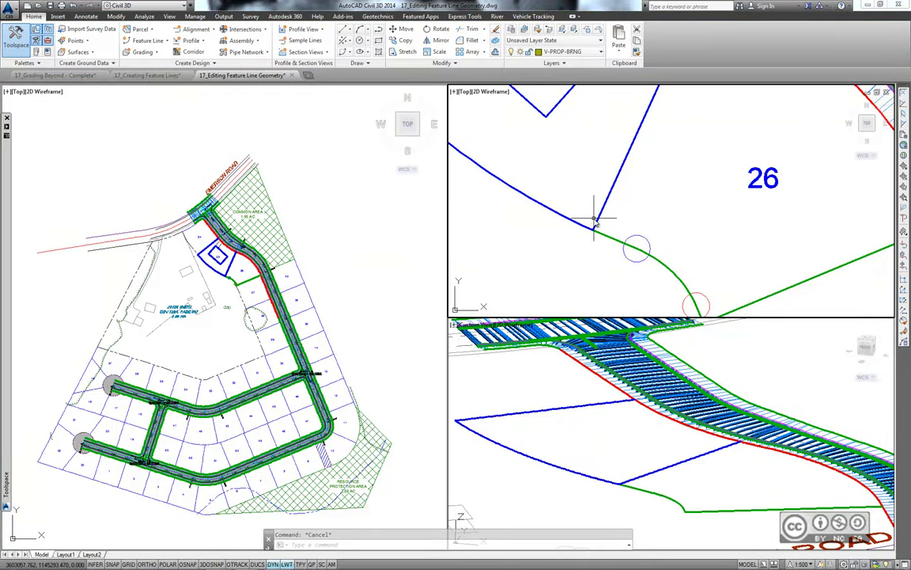
# Step: Join the feature line along lots 26 and 27 onto the lot 25 feature line
pyautogui.scroll(-2, 597, 221)
pyautogui.moveTo(538, 218); pyautogui.dragTo(575, 221, button='middle')
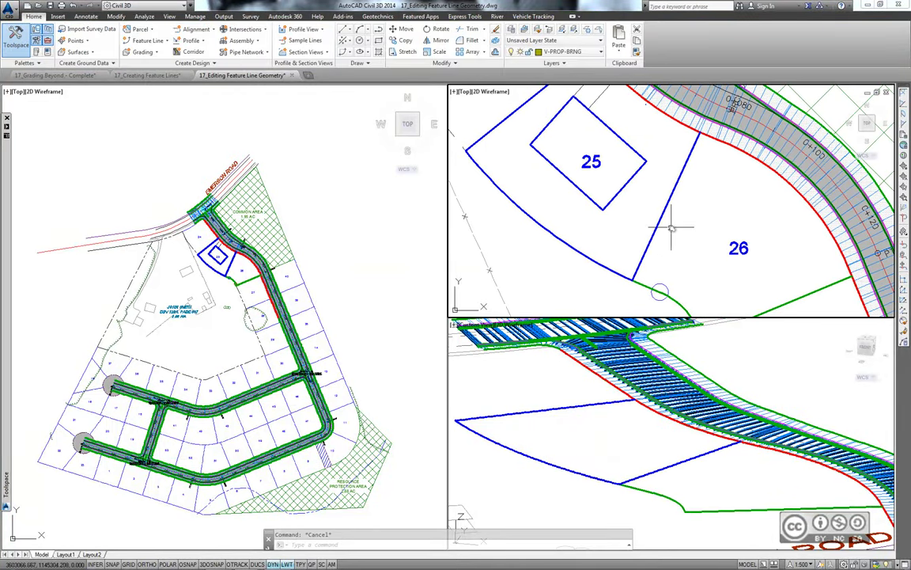
pyautogui.moveTo(676, 241); pyautogui.dragTo(663, 199, button='middle')
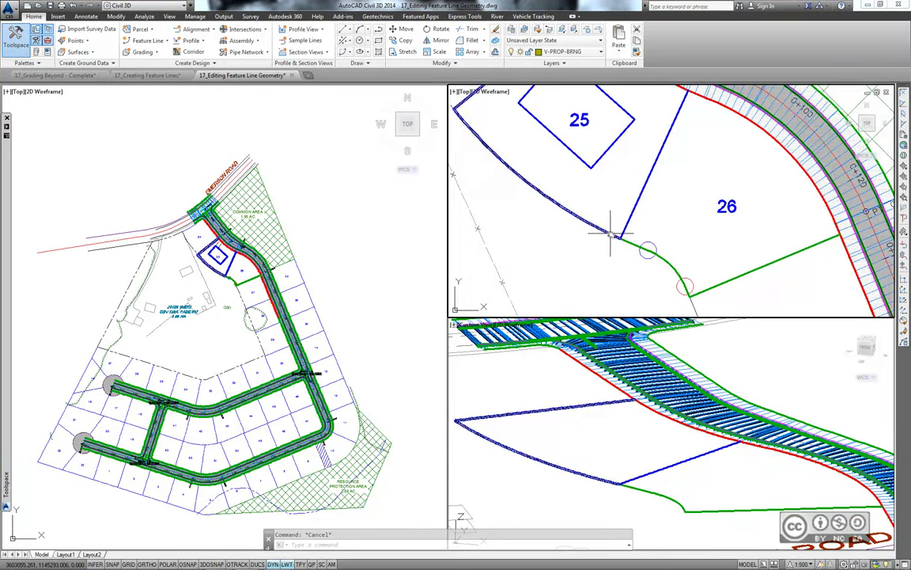
pyautogui.scroll(-2, 610, 234)
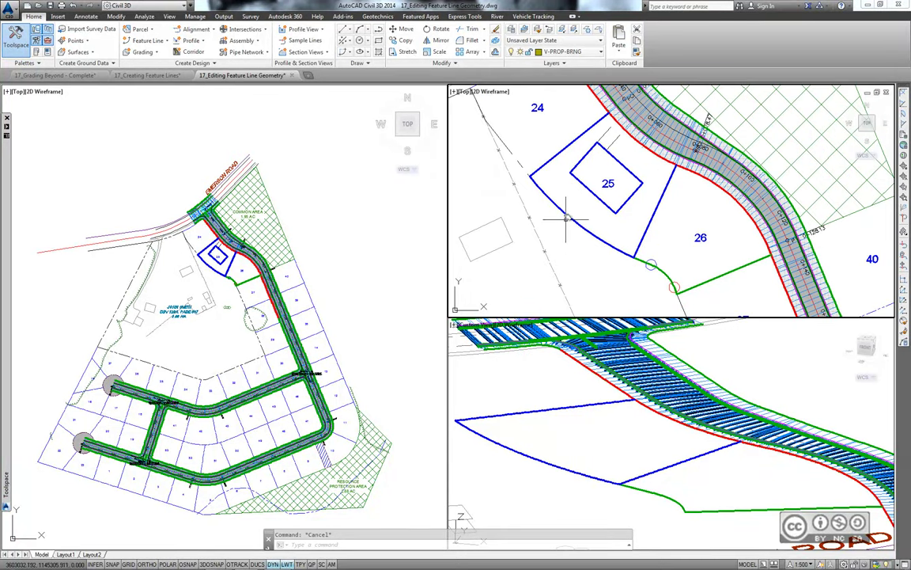
pyautogui.click(567, 216)
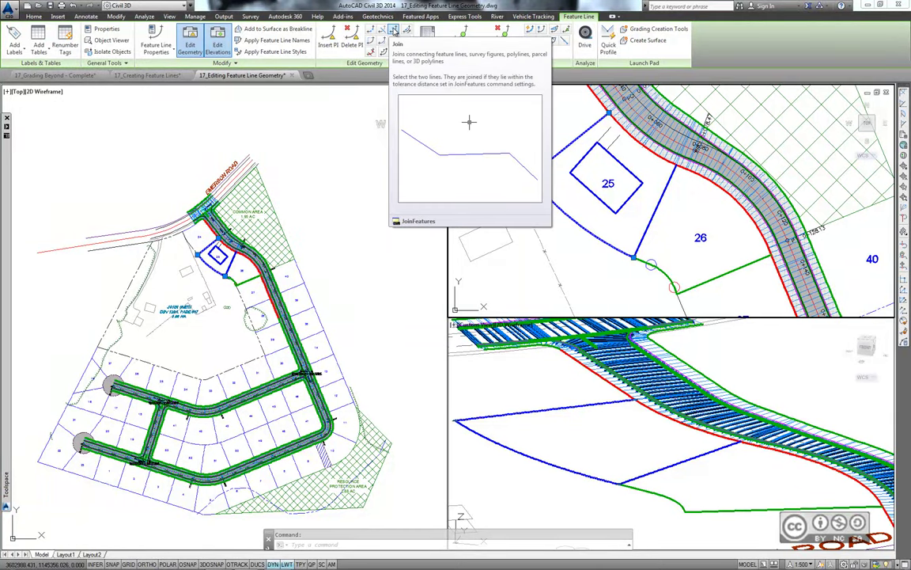
pyautogui.click(393, 30)
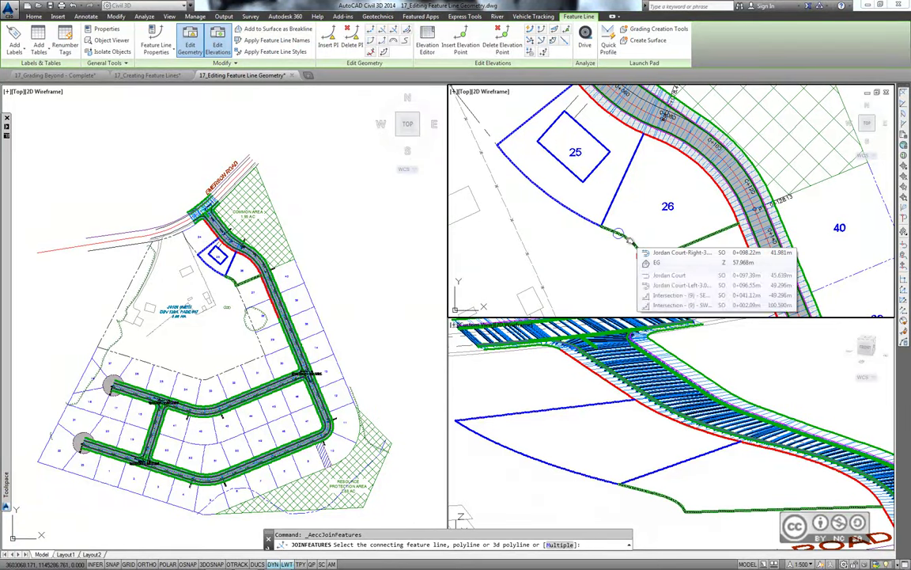
pyautogui.click(620, 235)
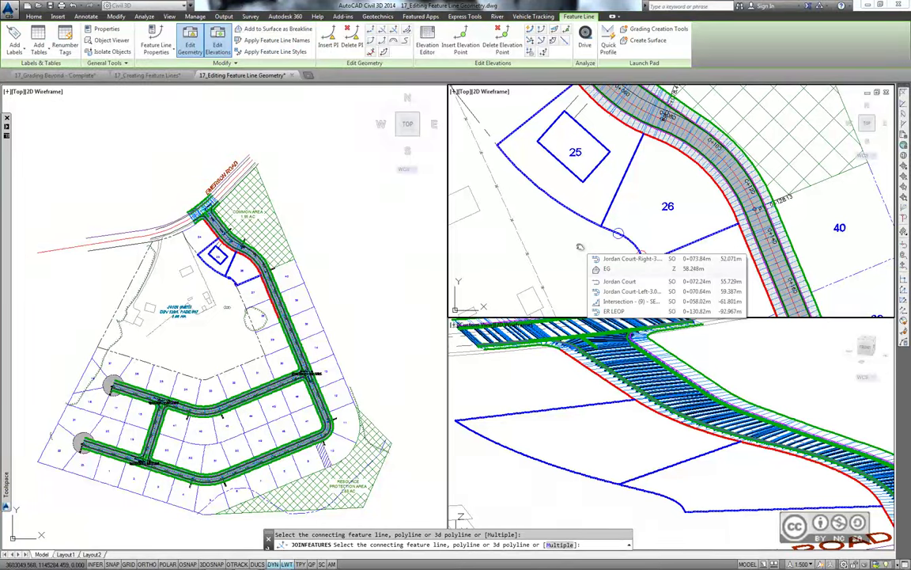
pyautogui.press('Escape')
pyautogui.click(563, 230)
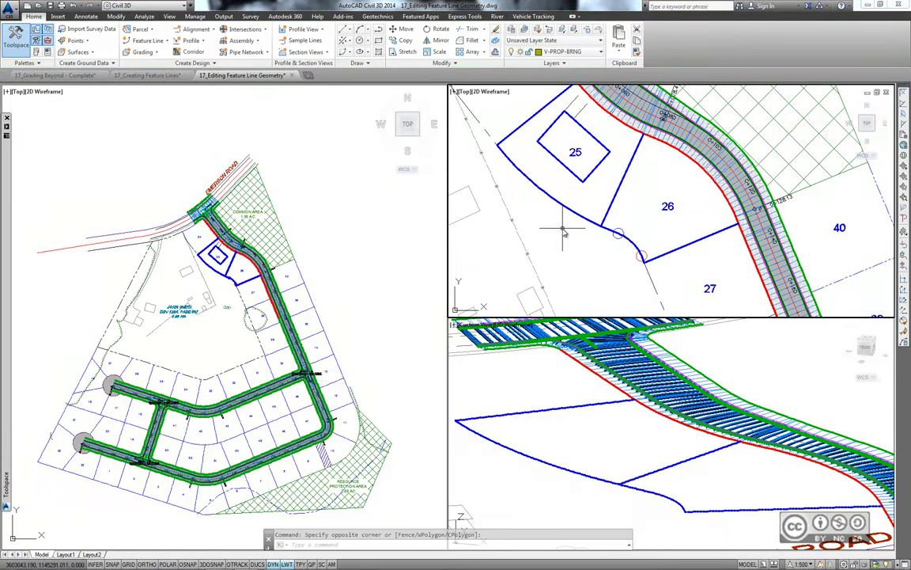
# Step: Window-select the joined feature line so its grips appear
pyautogui.click(506, 190)
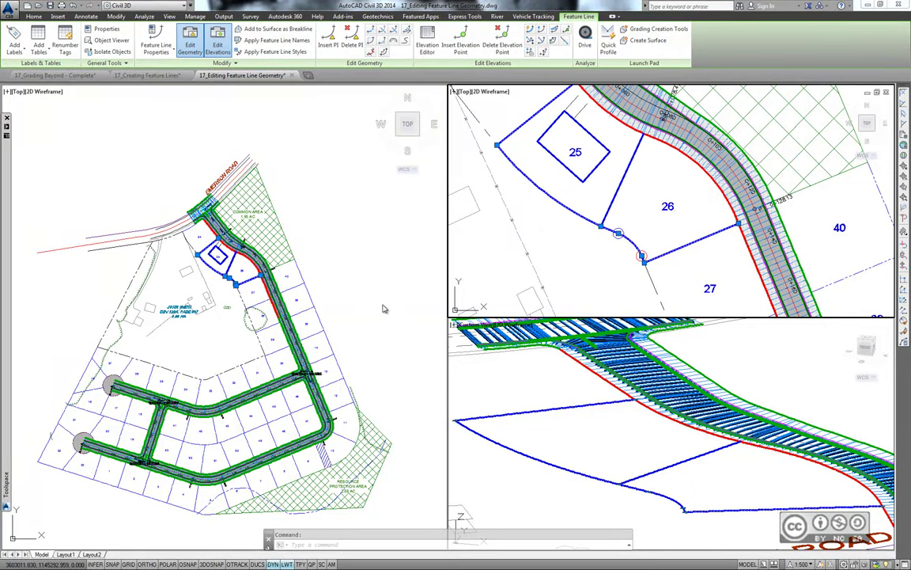
# Step: Open 17_Editing Feature Line Elevations.dwg and select the lot 25 feature line
pyautogui.click(38, 5)
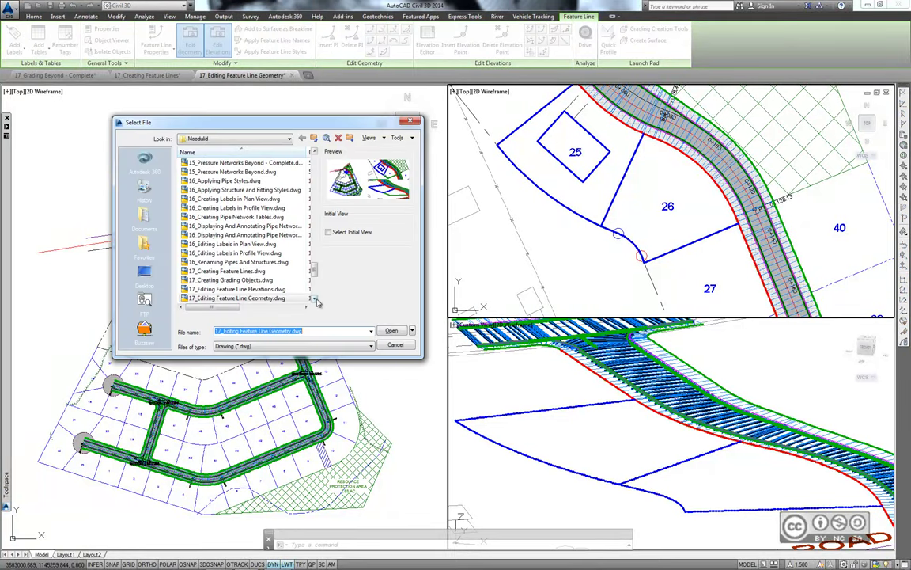
pyautogui.scroll(-3, 285, 272)
pyautogui.click(242, 264)
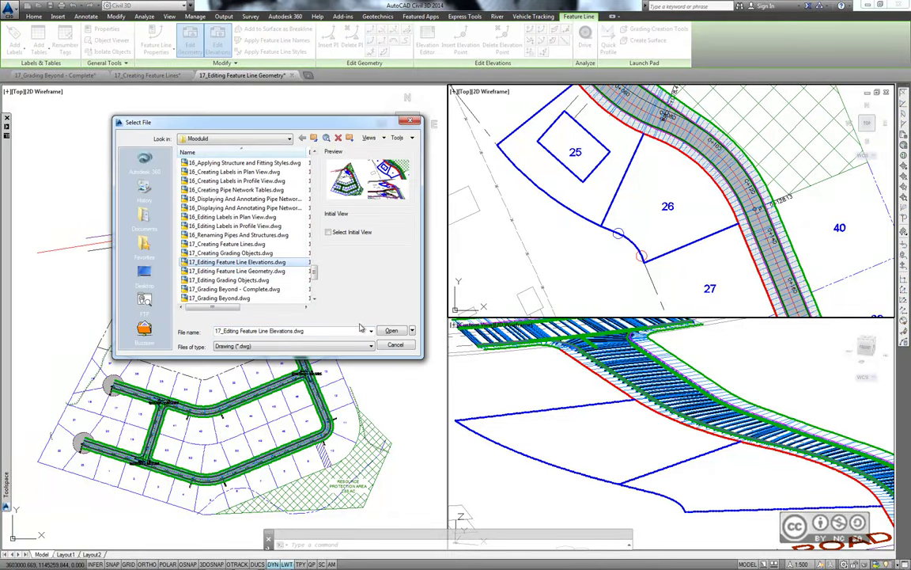
pyautogui.click(392, 330)
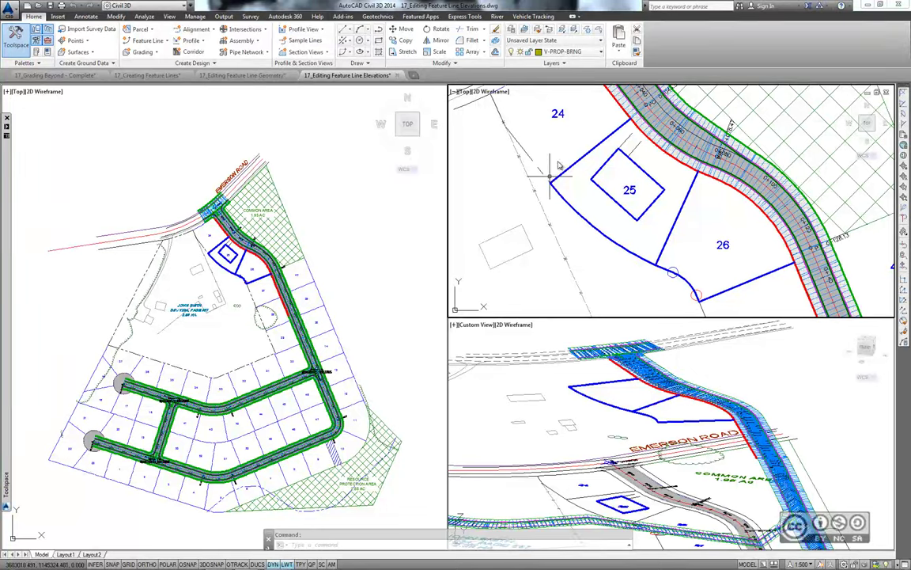
pyautogui.click(589, 224)
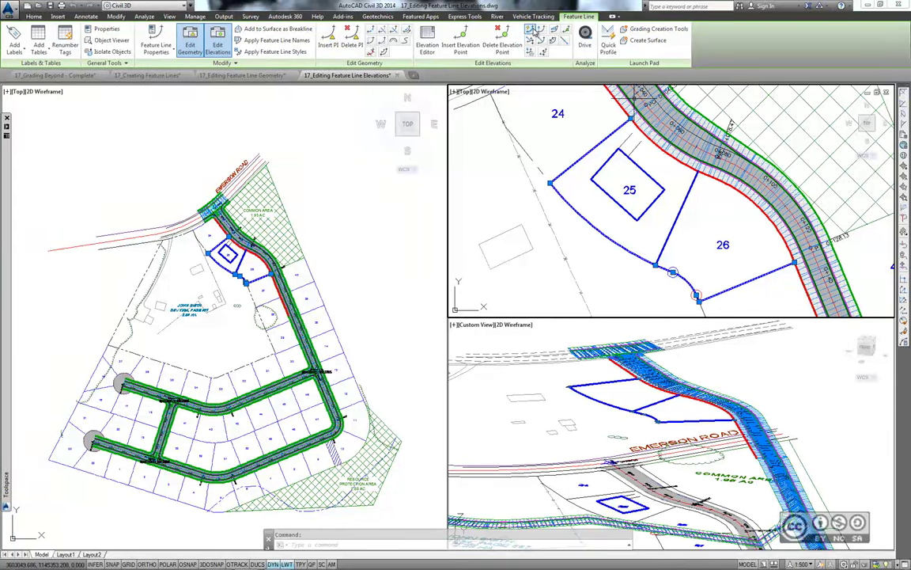
# Step: Run Quick Elevation Edit and read elevations and grades like 58.027 m and 0.20% across lots 24–27
pyautogui.click(532, 31)
pyautogui.scroll(2, 554, 166)
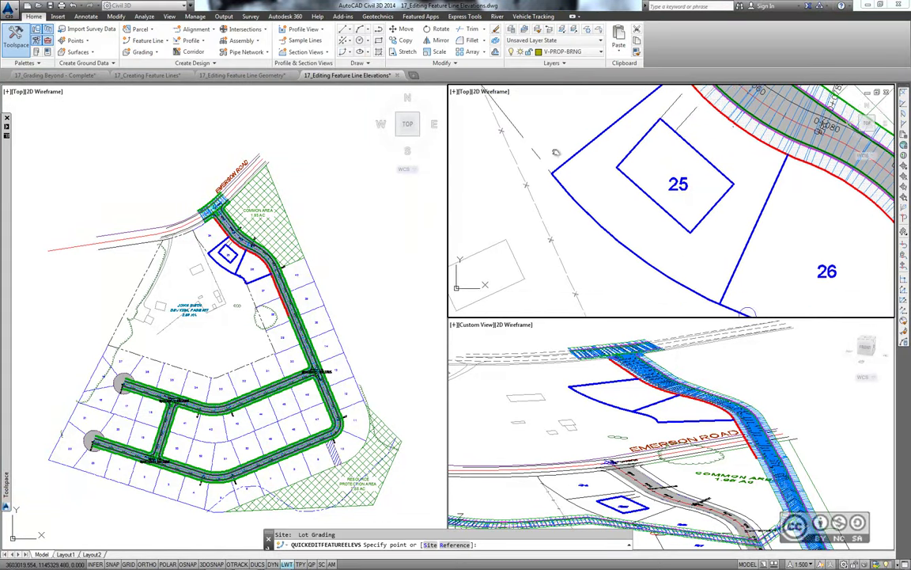
pyautogui.moveTo(553, 166); pyautogui.dragTo(569, 172, button='middle')
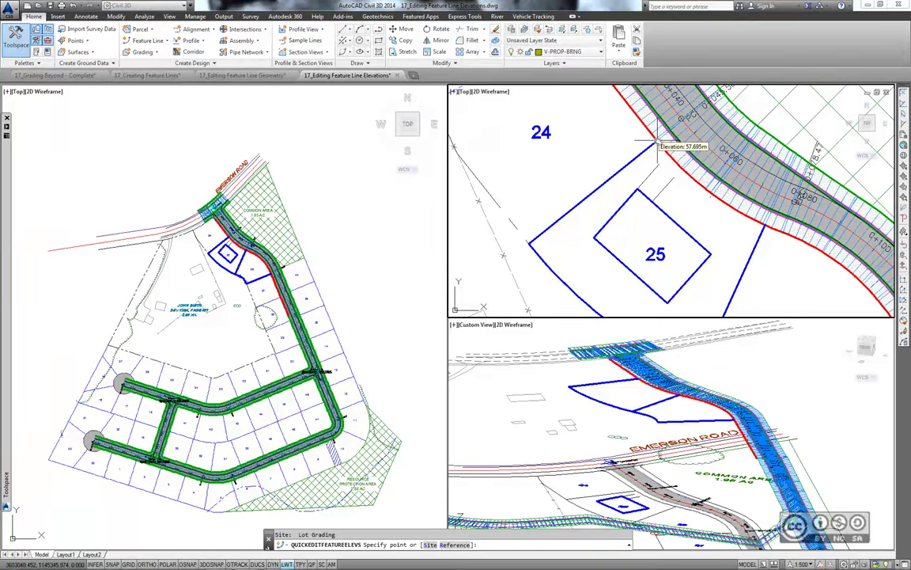
pyautogui.moveTo(657, 145); pyautogui.dragTo(662, 65, button='middle')
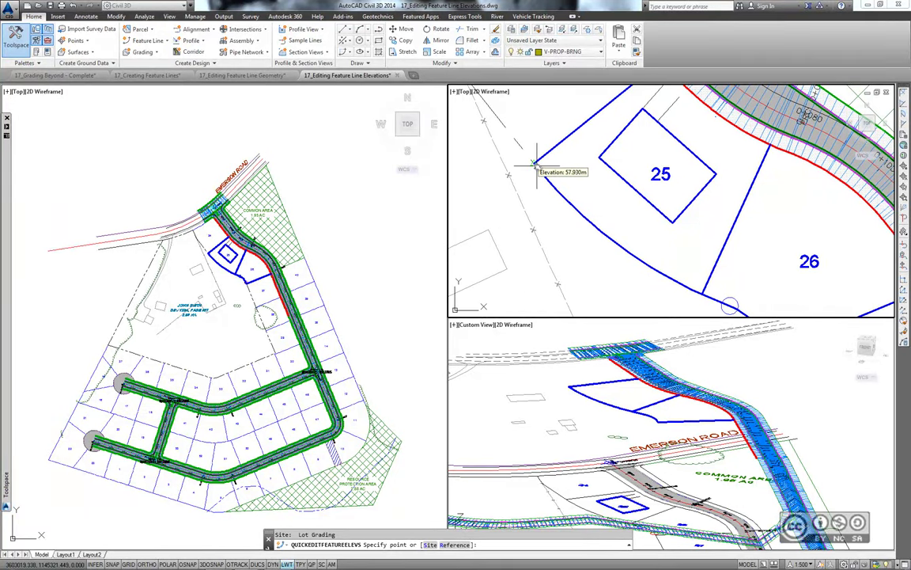
pyautogui.moveTo(536, 166); pyautogui.dragTo(471, 122, button='middle')
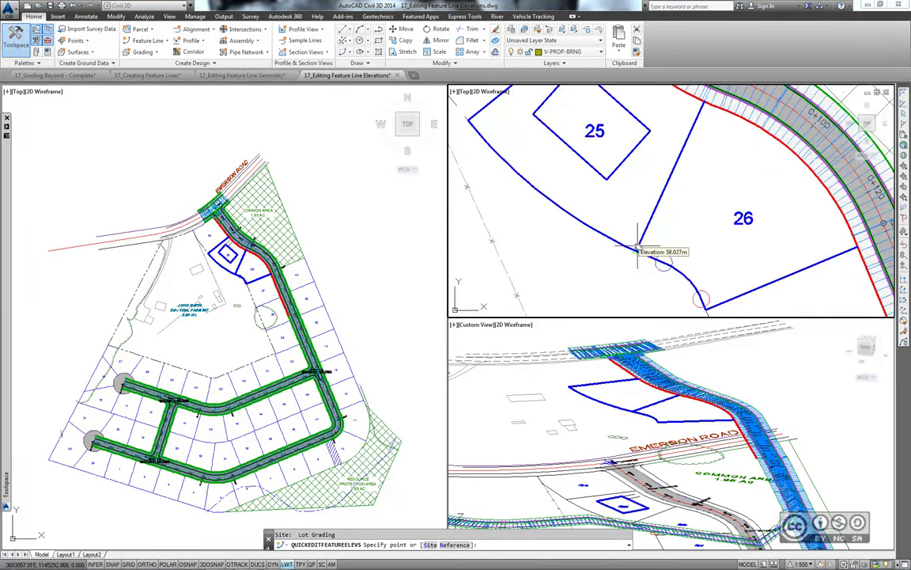
pyautogui.moveTo(709, 308)
pyautogui.mouseDown(button='middle')
pyautogui.moveTo(651, 212)
pyautogui.moveTo(709, 303)
pyautogui.mouseUp(button='middle')
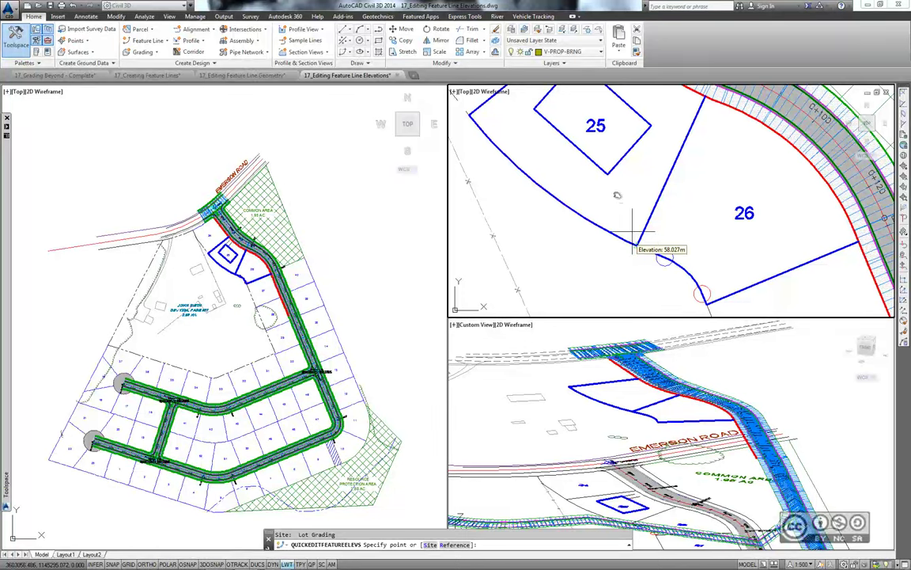
pyautogui.moveTo(632, 247); pyautogui.dragTo(646, 273, button='middle')
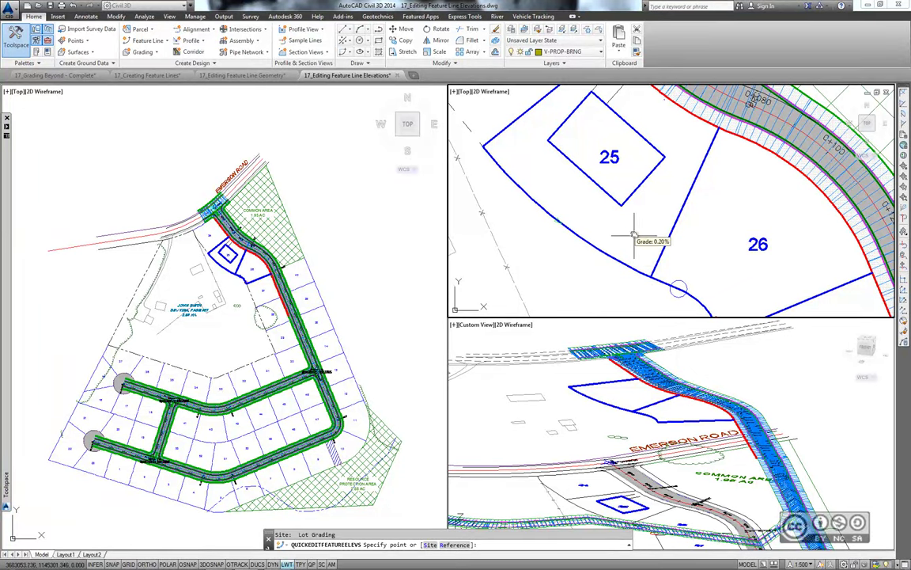
# Step: Select the lot 25 square feature line and start Raise/Lower by Reference with an Endpoint snap
pyautogui.press('Escape')
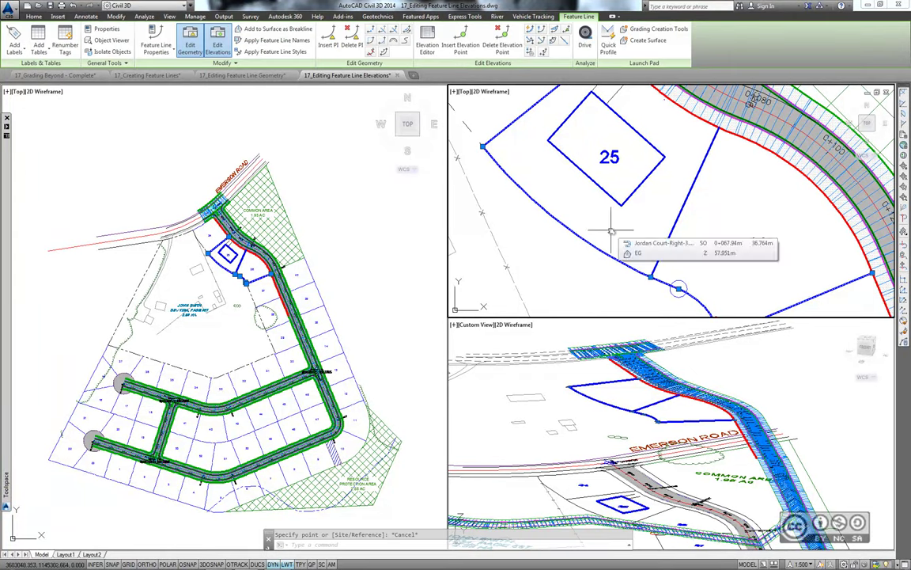
pyautogui.press('Escape')
pyautogui.click(589, 177)
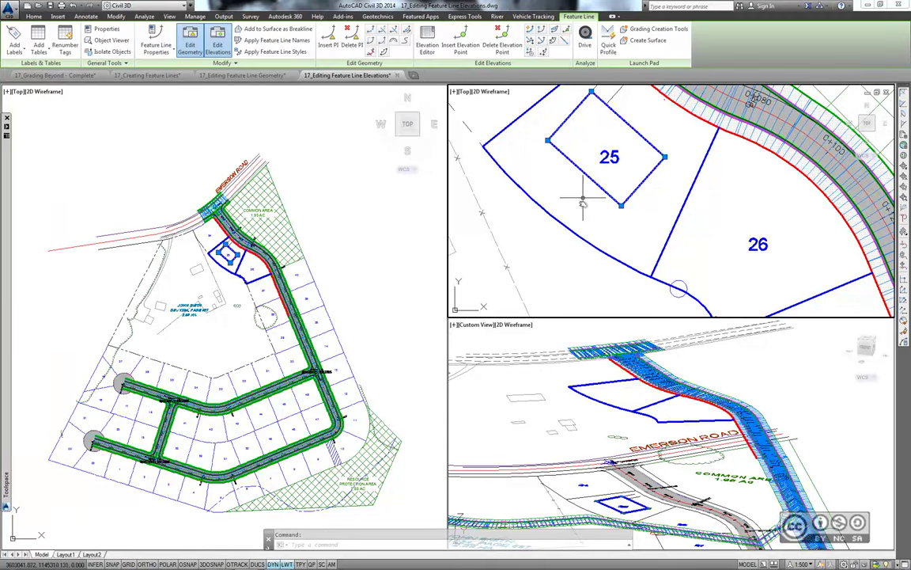
pyautogui.moveTo(583, 204); pyautogui.dragTo(585, 235, button='middle')
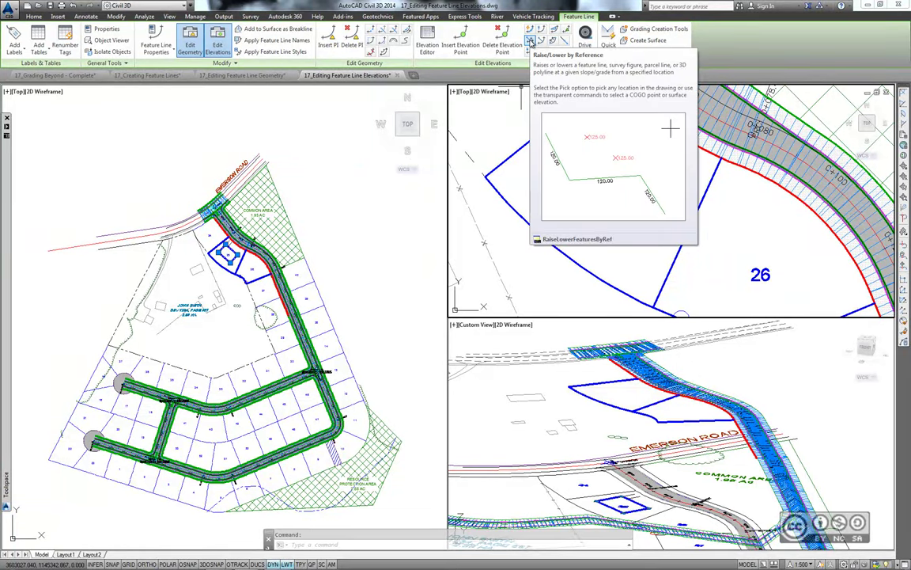
pyautogui.click(530, 41)
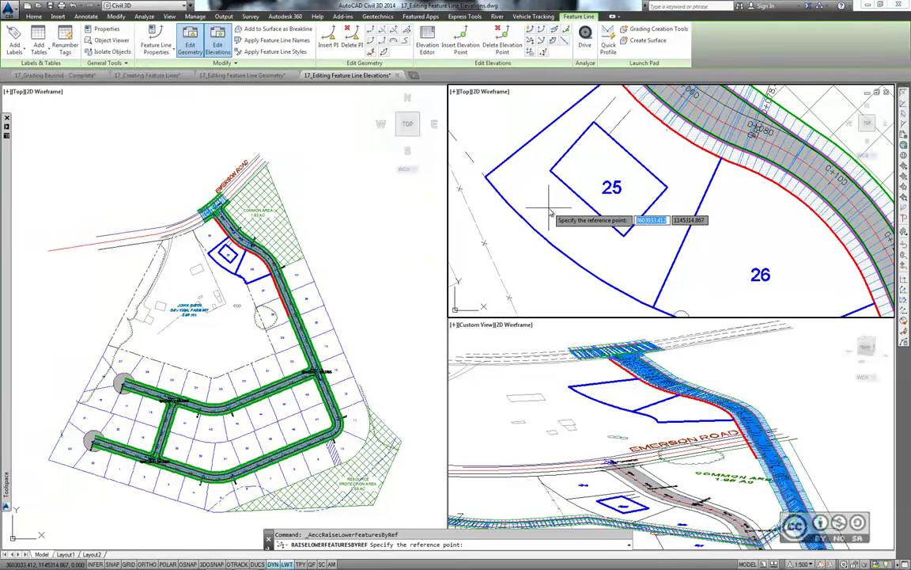
pyautogui.moveTo(548, 212); pyautogui.dragTo(522, 198, button='middle')
pyautogui.keyDown('shift'); pyautogui.rightClick(605, 245); pyautogui.keyUp('shift')
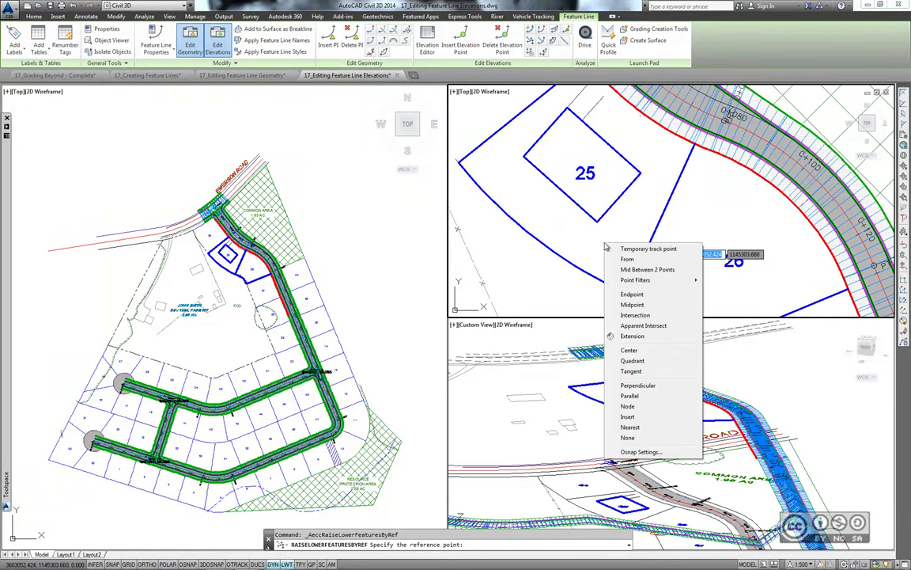
pyautogui.click(631, 293)
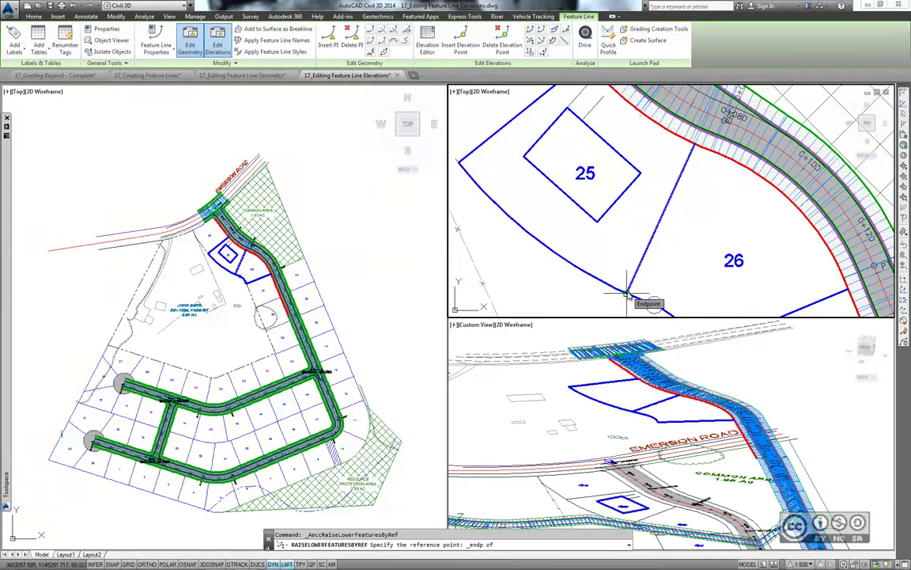
# Step: Reference the lot corner and pad corner, then apply grade 2 to raise the lot 25 feature line 58.384 m
pyautogui.click(626, 294)
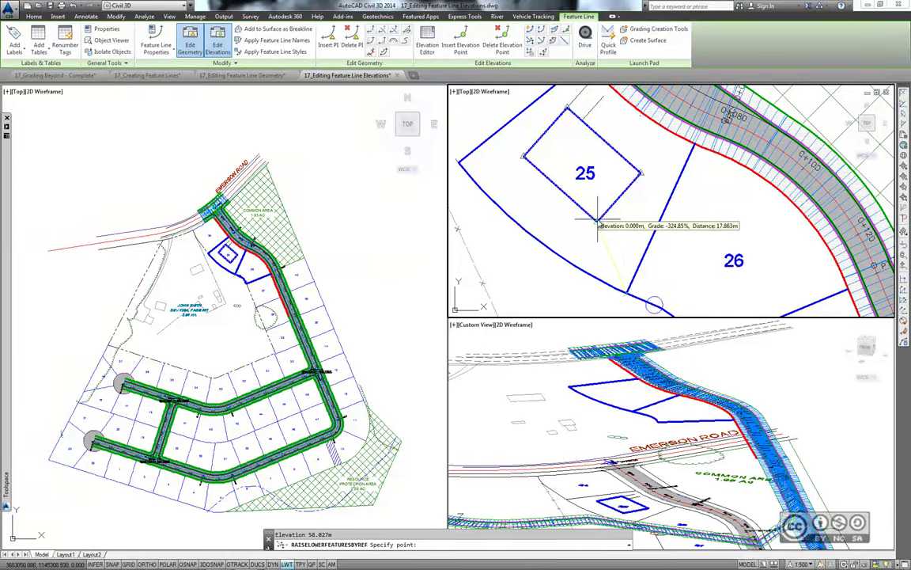
pyautogui.click(597, 223)
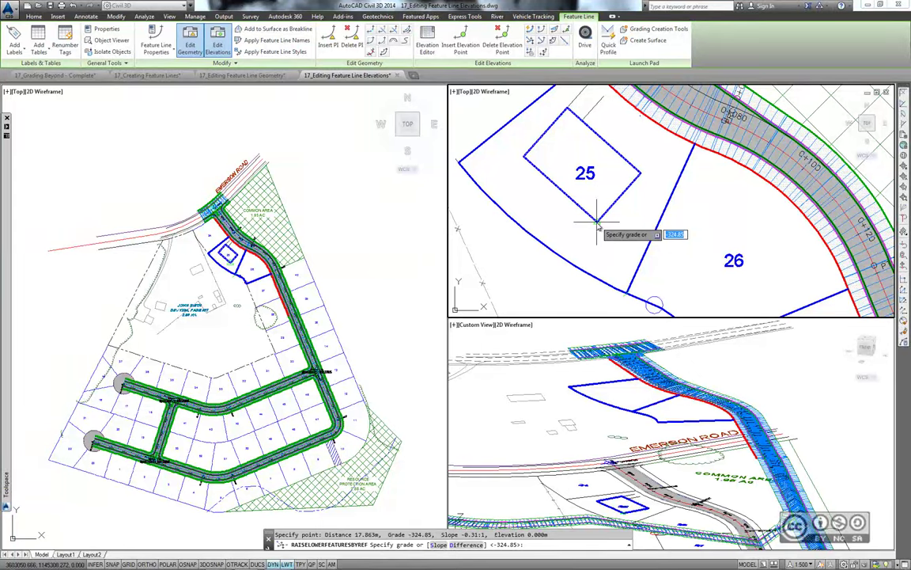
pyautogui.write('2')
pyautogui.press('Return')
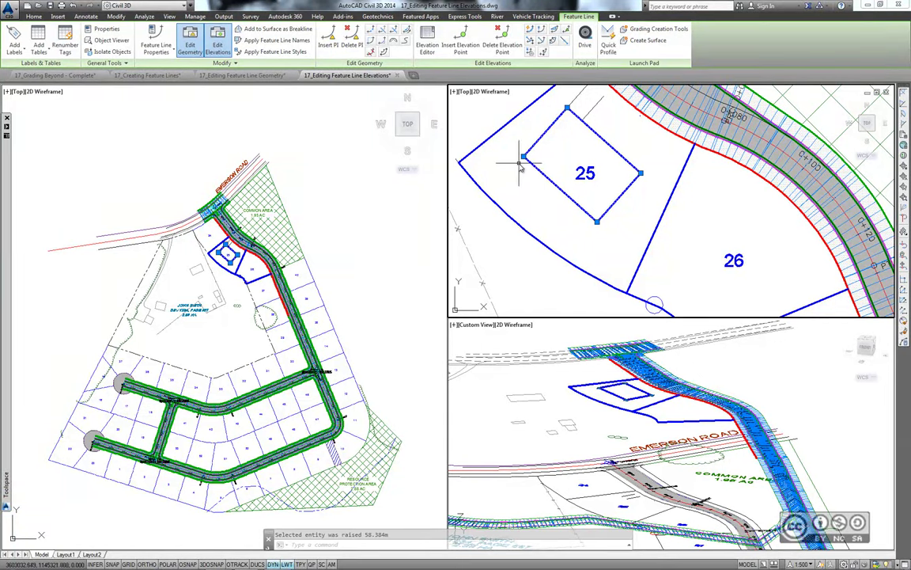
pyautogui.moveTo(522, 162)
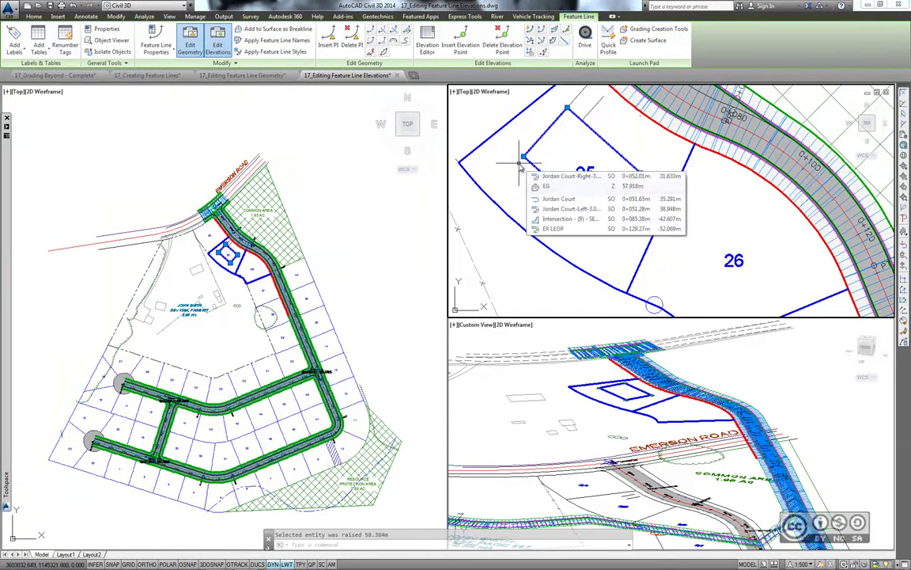
pyautogui.moveTo(519, 164); pyautogui.dragTo(526, 186, button='middle')
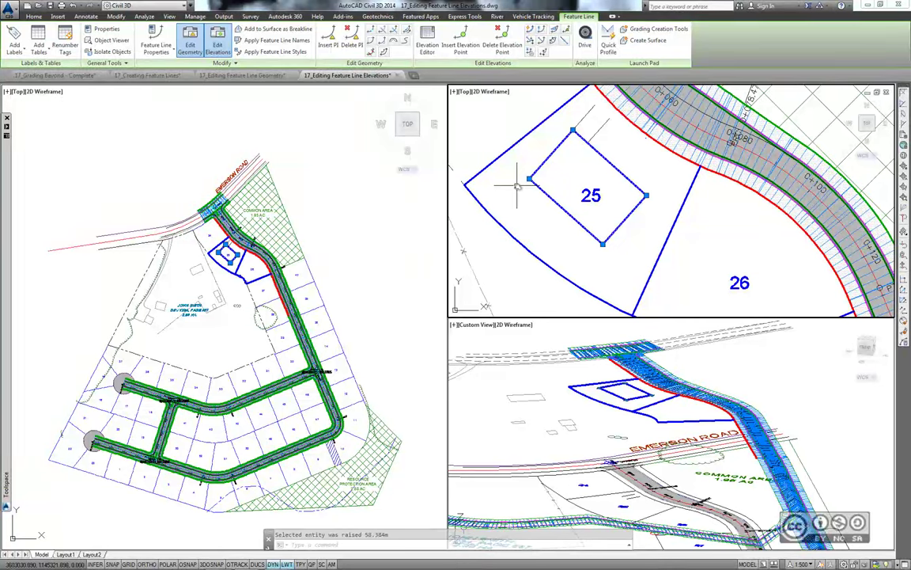
pyautogui.press('Escape')
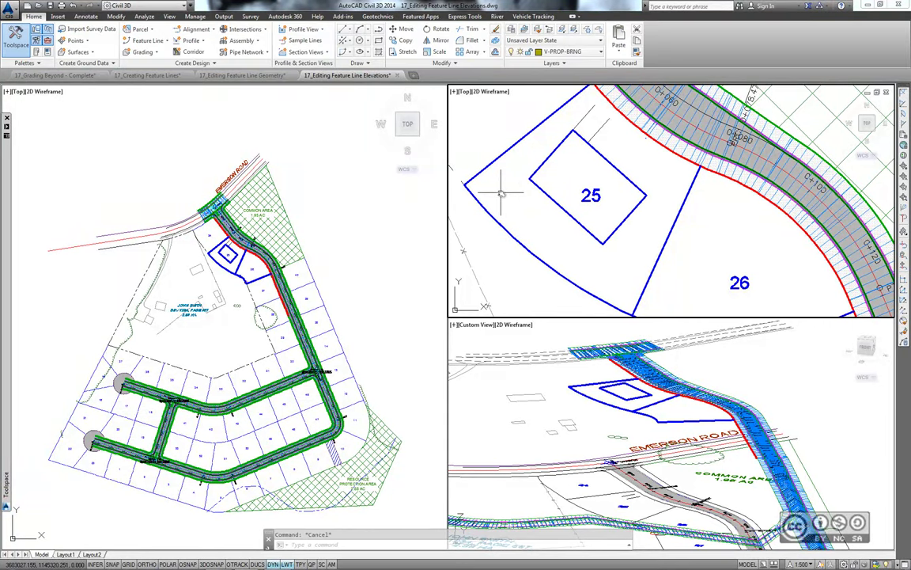
# Step: Apply Elevations from Surface to the lot 25–26 feature line using EG with intermediate grade breaks, in Partial mode
pyautogui.scroll(-1, 522, 193)
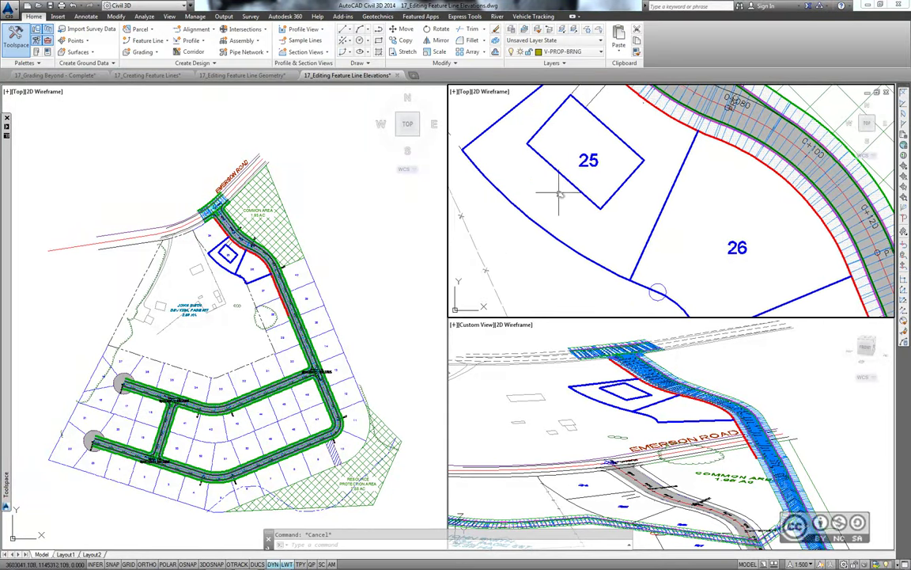
pyautogui.scroll(-2, 546, 198)
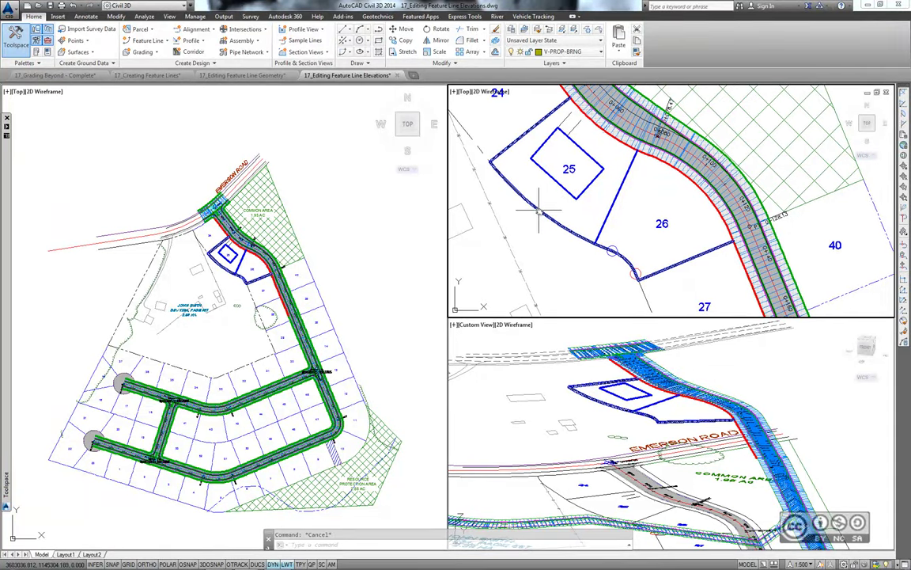
pyautogui.click(538, 210)
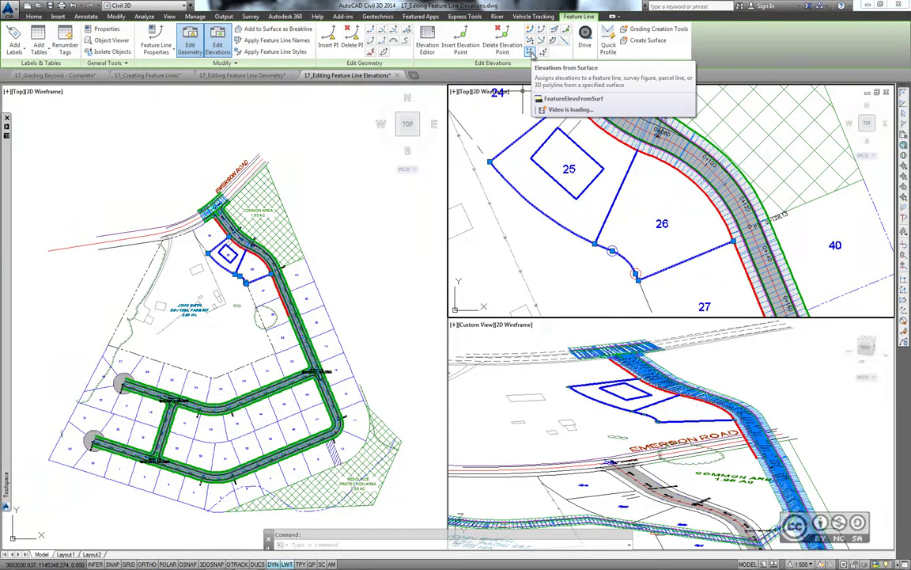
pyautogui.click(530, 53)
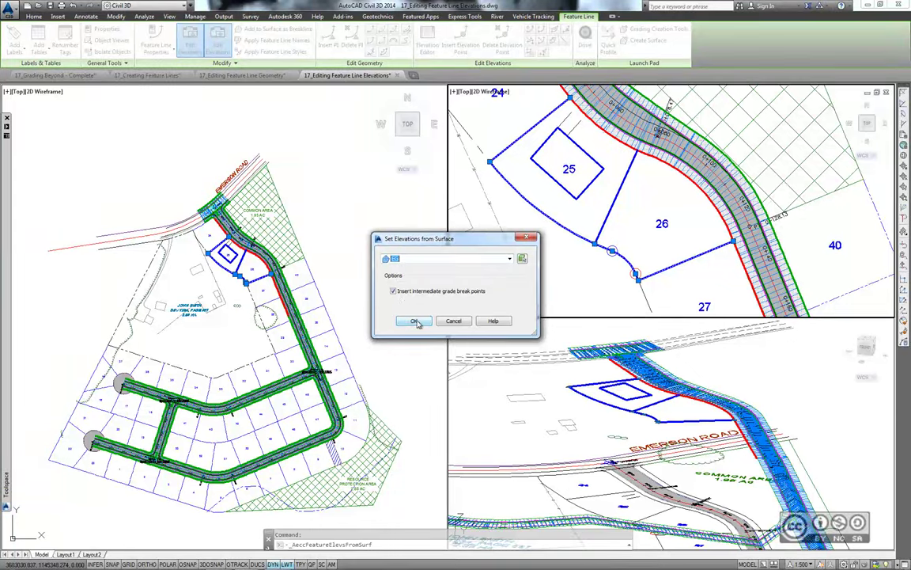
pyautogui.click(414, 320)
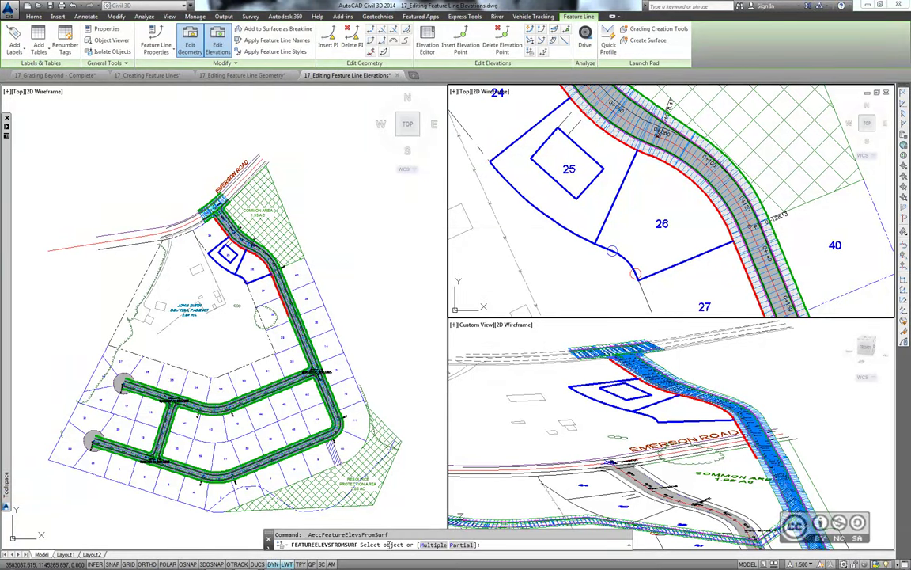
pyautogui.click(461, 546)
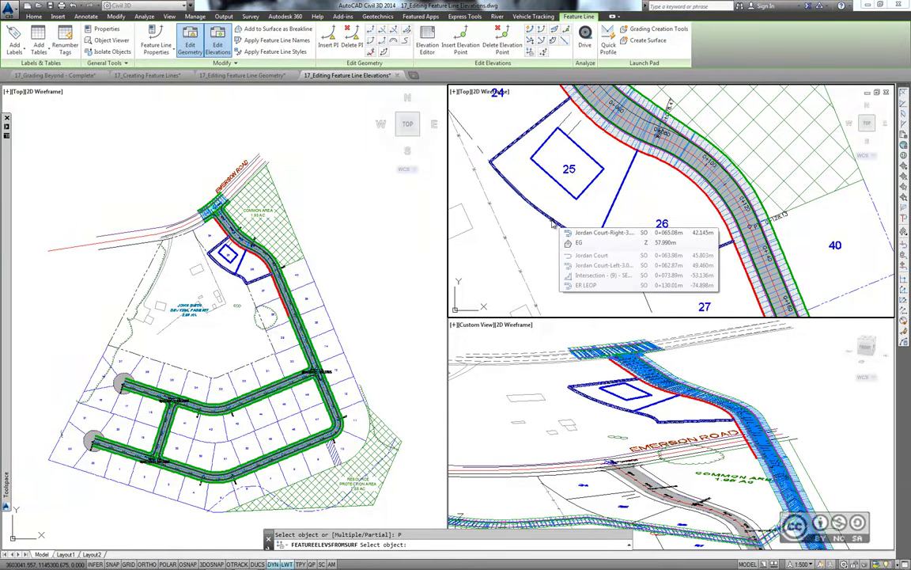
# Step: Pick the start and end points by lots 26 and 27 so that stretch takes EG elevations (57.695–58.150 m)
pyautogui.click(553, 226)
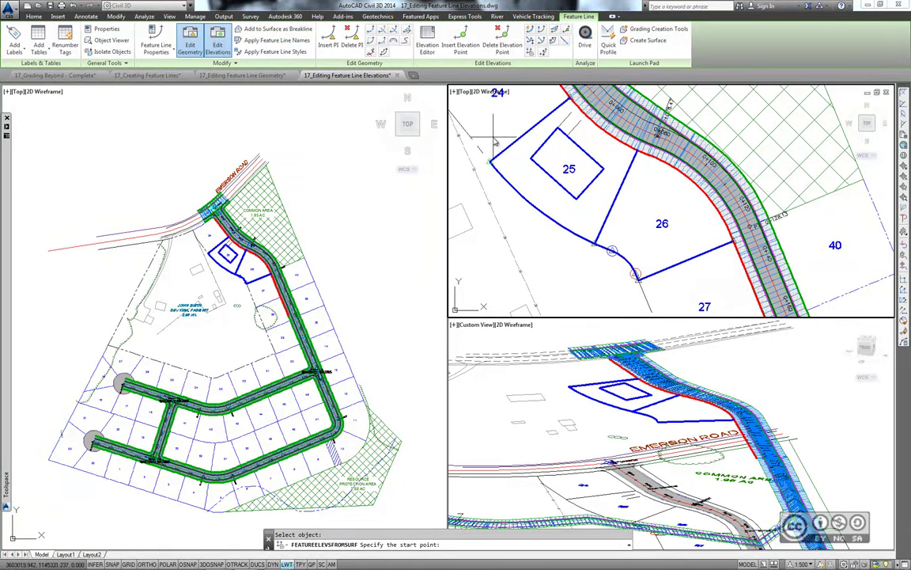
pyautogui.scroll(2, 468, 139)
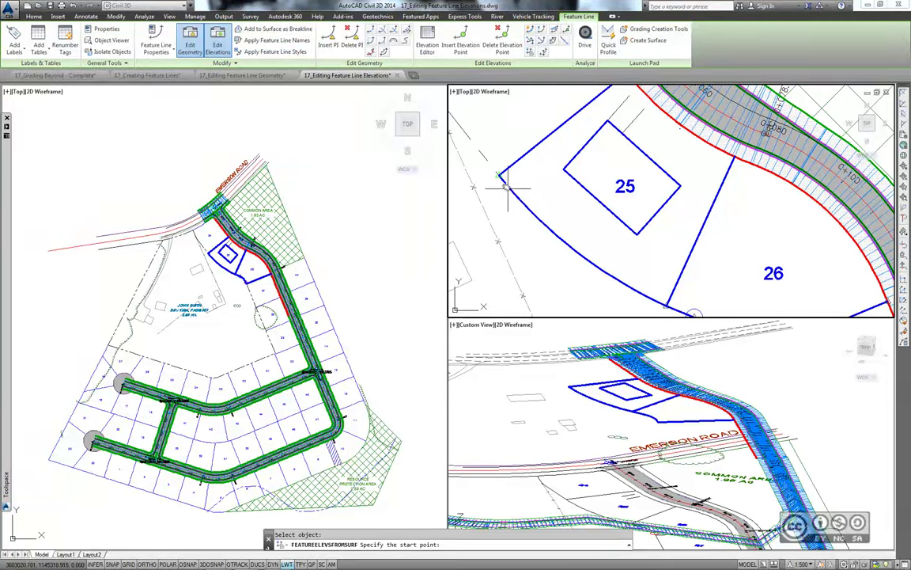
pyautogui.click(498, 174)
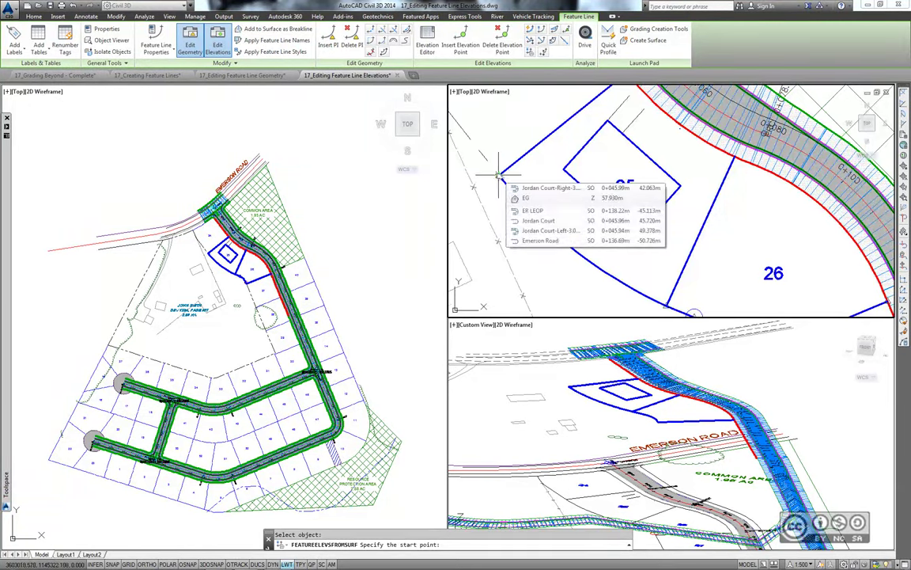
pyautogui.moveTo(510, 186); pyautogui.dragTo(443, 135, button='middle')
pyautogui.moveTo(645, 305); pyautogui.dragTo(576, 254, button='middle')
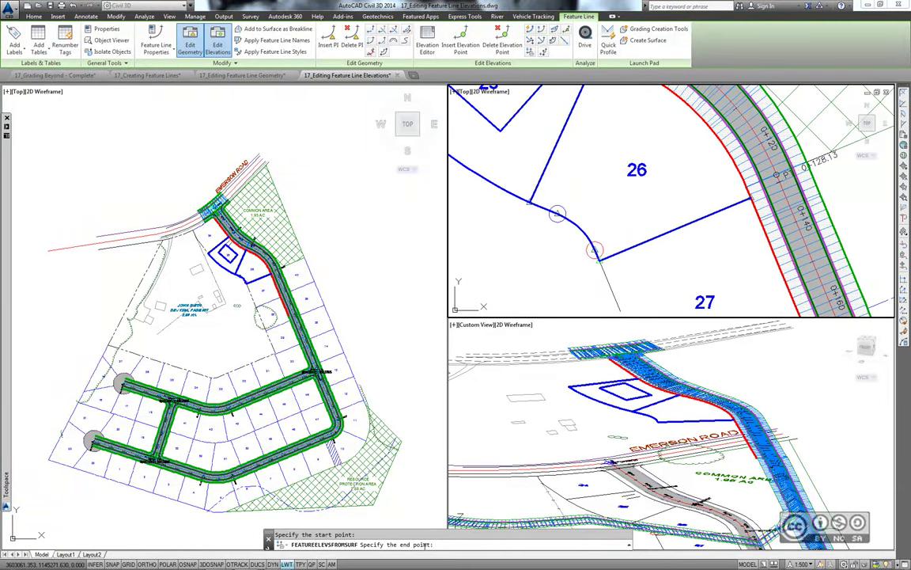
pyautogui.moveTo(502, 255); pyautogui.dragTo(533, 265, button='middle')
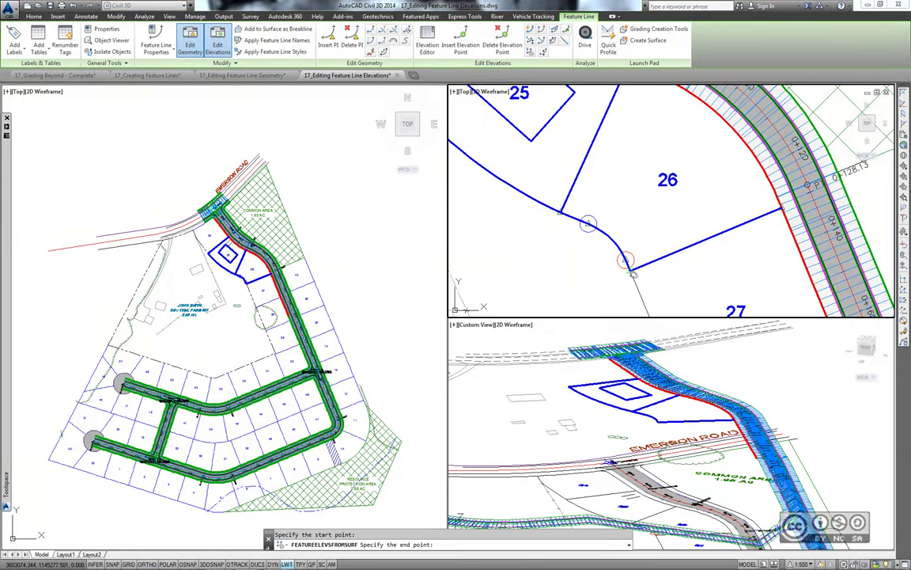
pyautogui.click(633, 273)
pyautogui.moveTo(633, 273); pyautogui.dragTo(733, 305, button='middle')
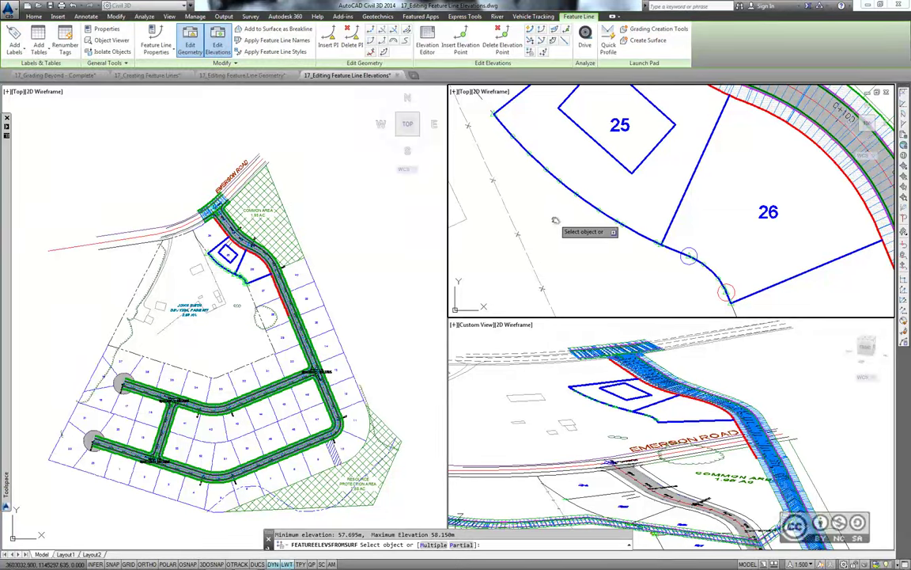
pyautogui.click(581, 196)
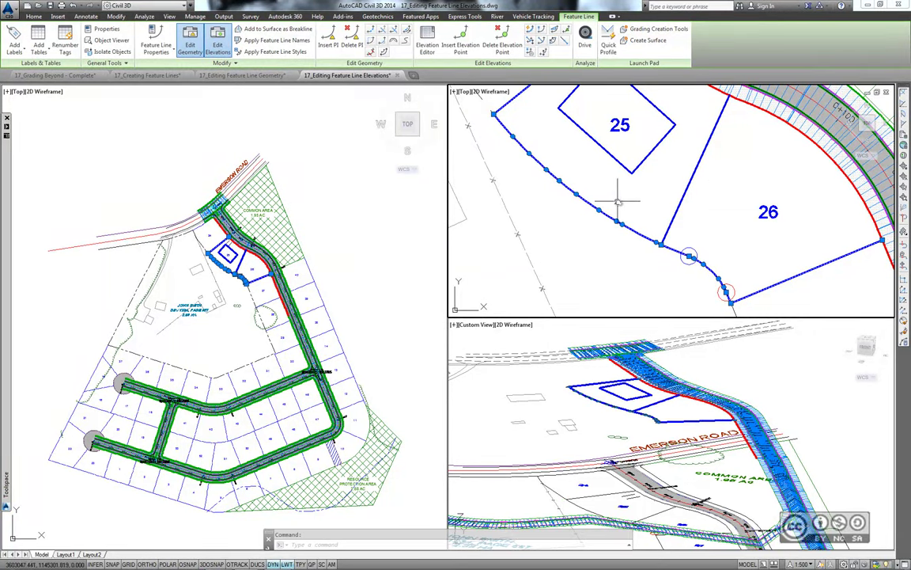
pyautogui.moveTo(592, 234); pyautogui.dragTo(594, 252, button='middle')
pyautogui.scroll(2, 600, 217)
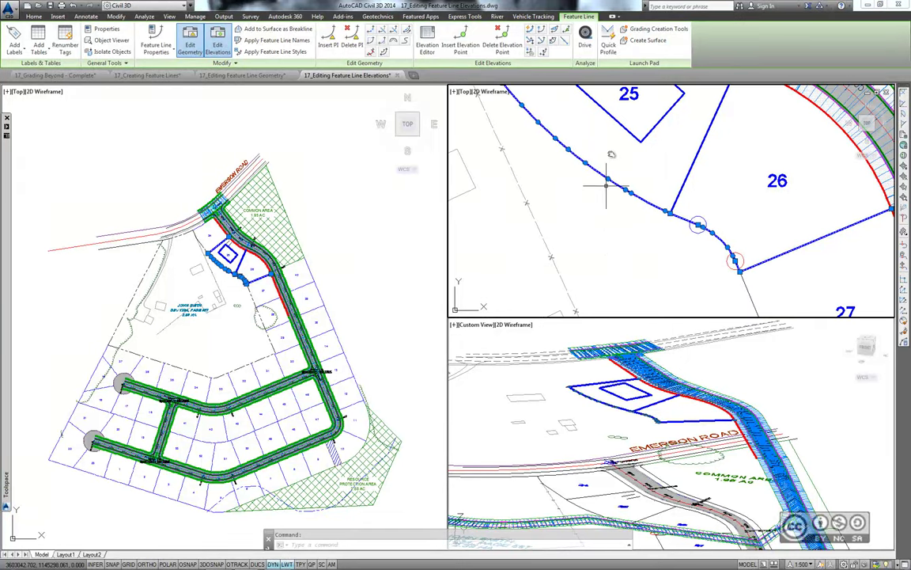
pyautogui.scroll(2, 553, 139)
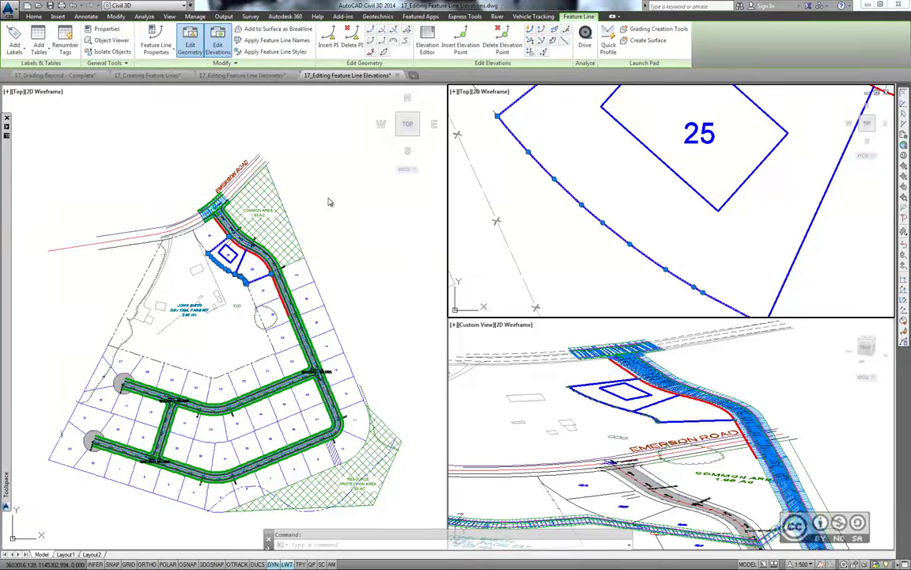
# Step: In the 17_Grading Beyond - Complete drawing, bring up the Pond2 Feature Lines context menu in Prospector
pyautogui.click(53, 75)
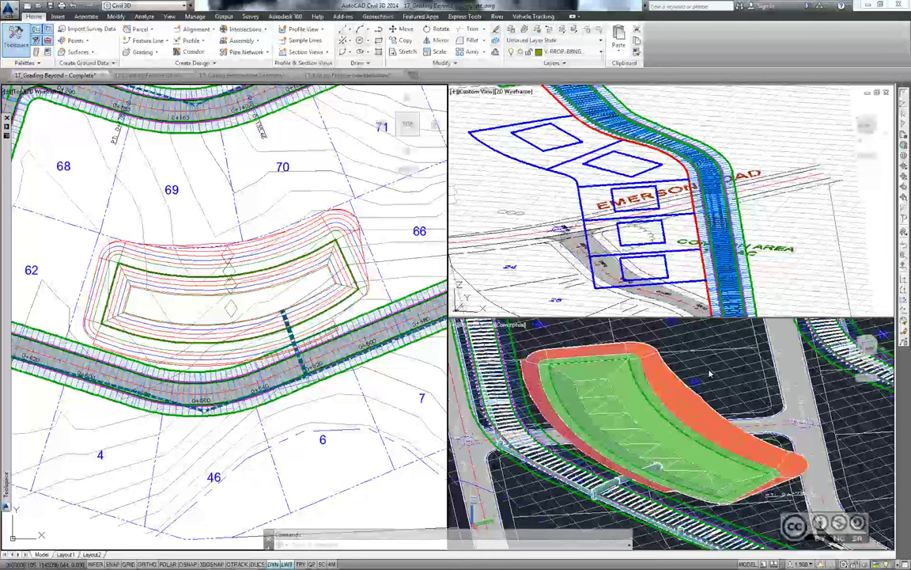
pyautogui.rightClick(75, 260)
# Step: Select and release the Pond2 feature line, then list Pond2's grading groups in Prospector
pyautogui.click(104, 361)
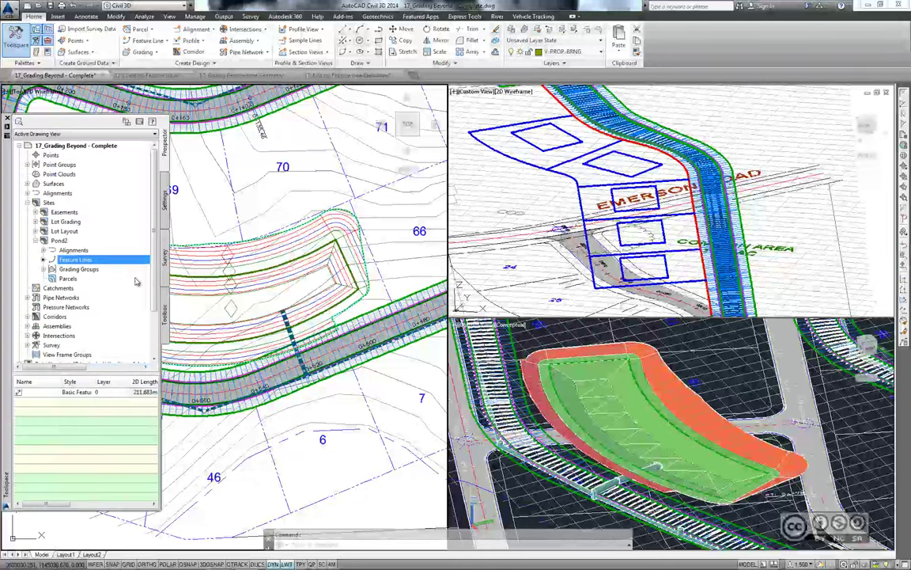
pyautogui.press('Escape')
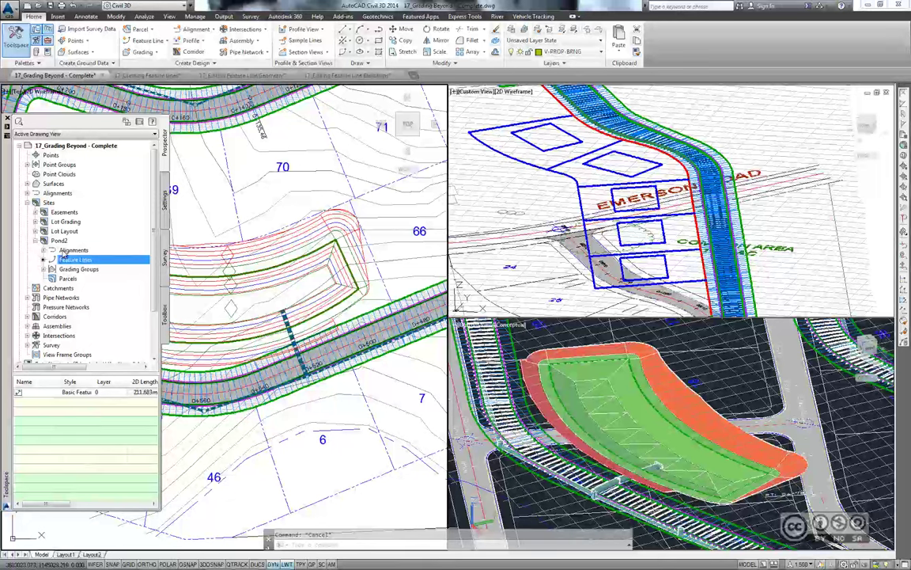
pyautogui.click(101, 273)
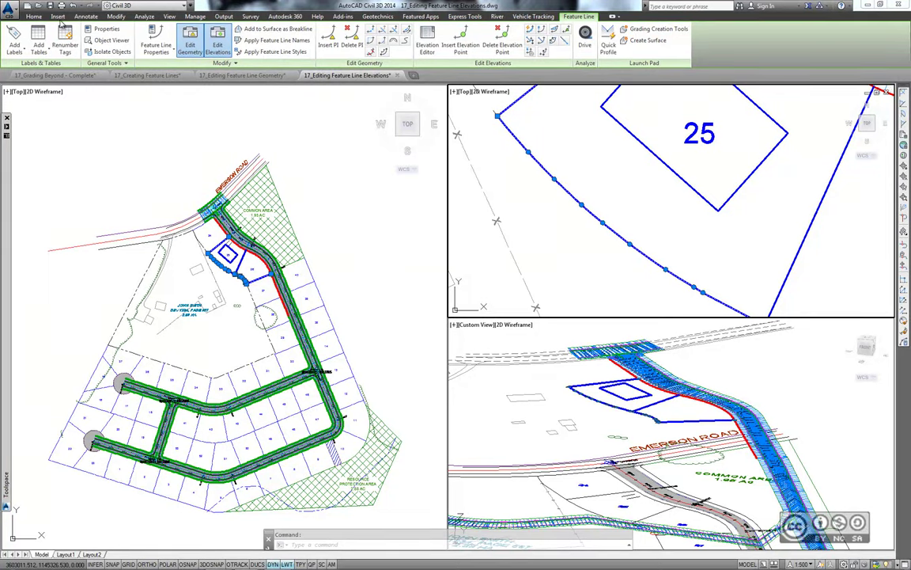
# Step: Open the drawing 17_Creating Grading Objects.dwg
pyautogui.click(38, 7)
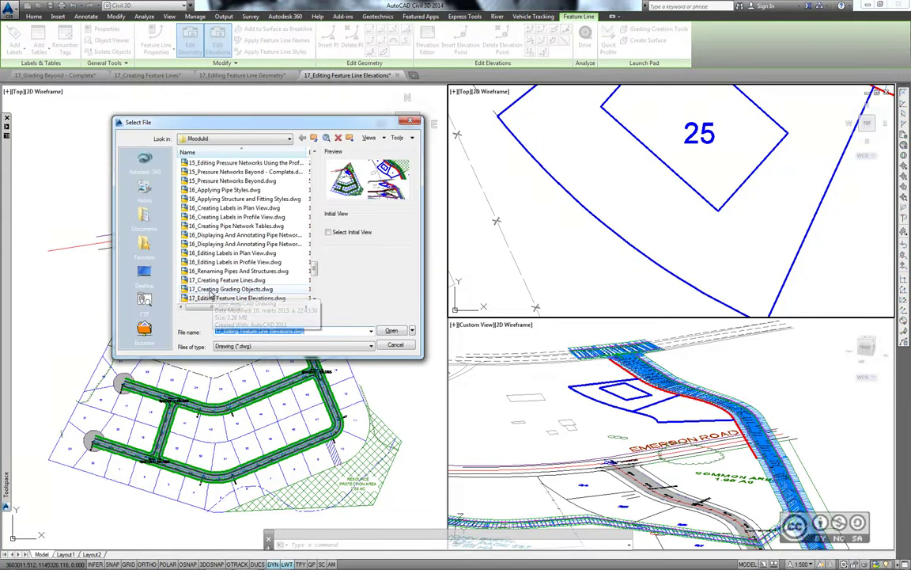
pyautogui.click(219, 289)
pyautogui.click(390, 330)
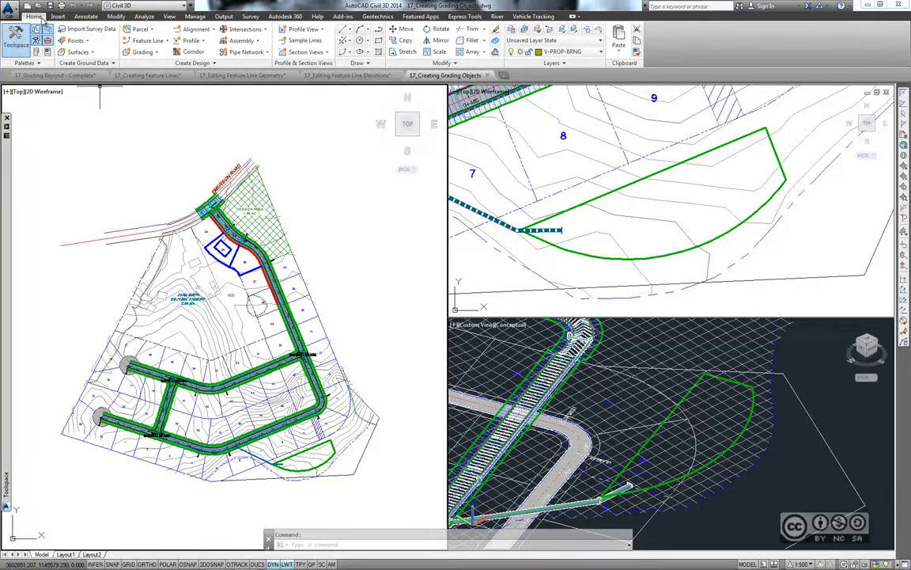
# Step: From Grading Creation Tools, make a new grading group 'Pond' in site Pond and accept the automatic Pond surface
pyautogui.click(159, 54)
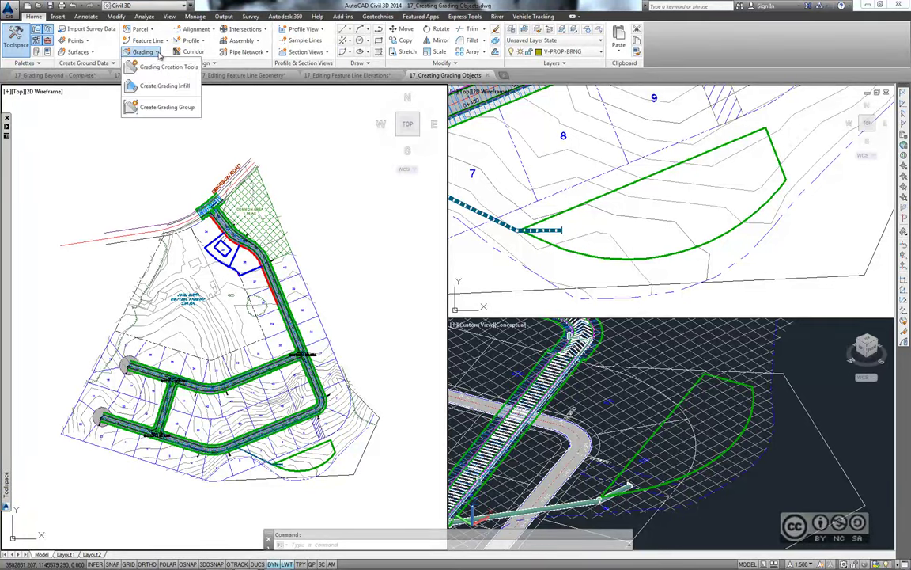
pyautogui.click(168, 68)
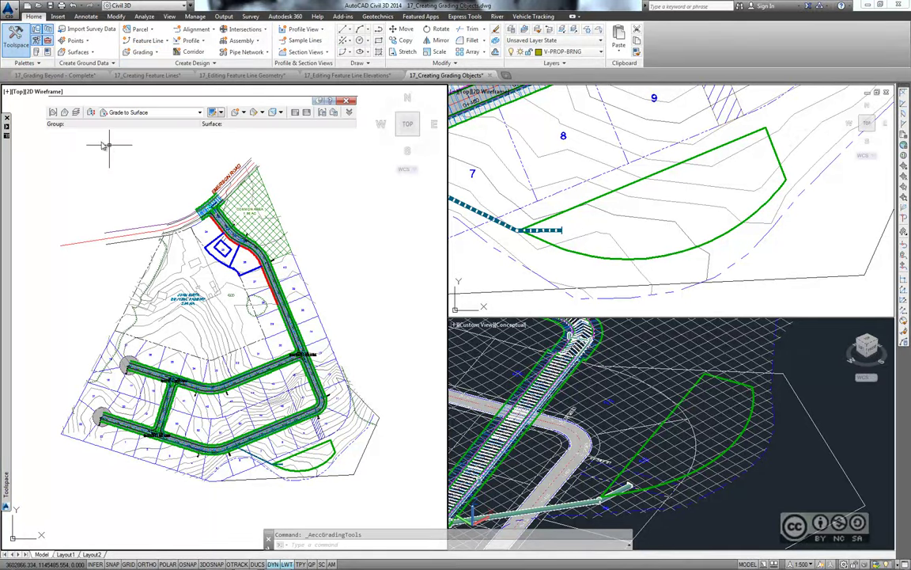
pyautogui.click(52, 111)
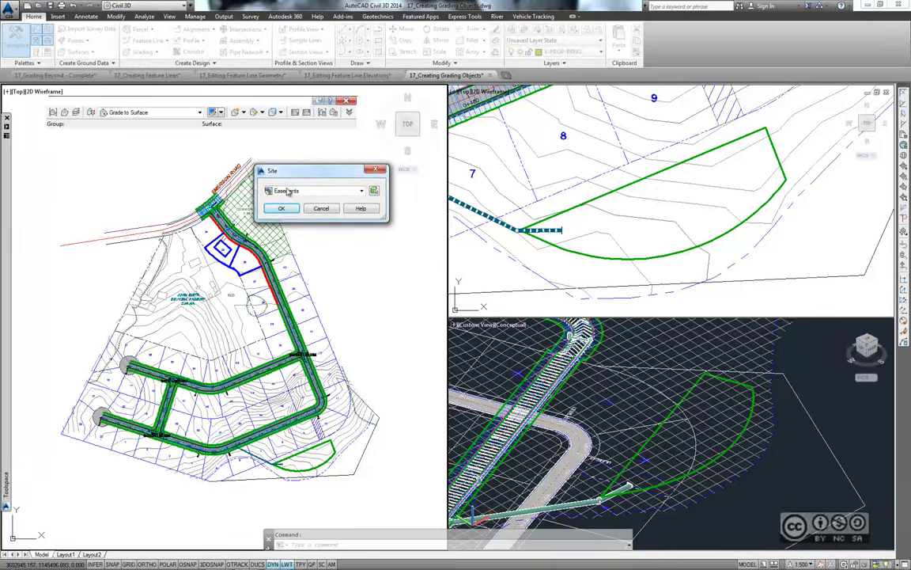
pyautogui.click(288, 192)
pyautogui.click(278, 223)
pyautogui.click(281, 209)
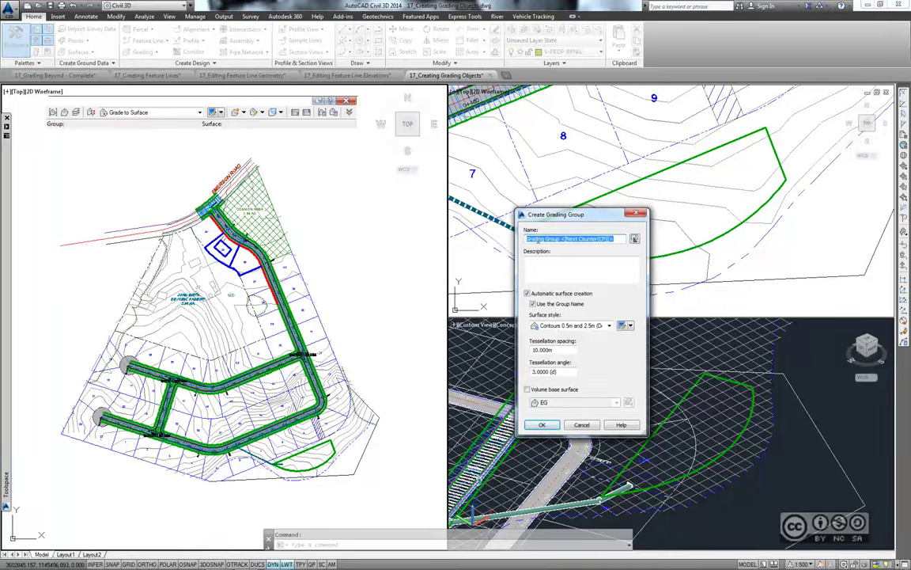
pyautogui.write('Pond')
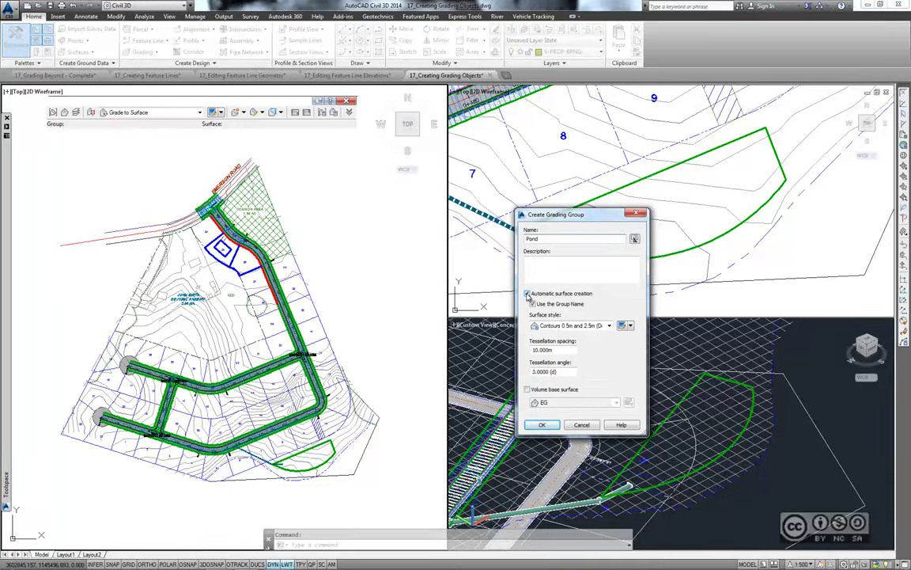
pyautogui.click(542, 425)
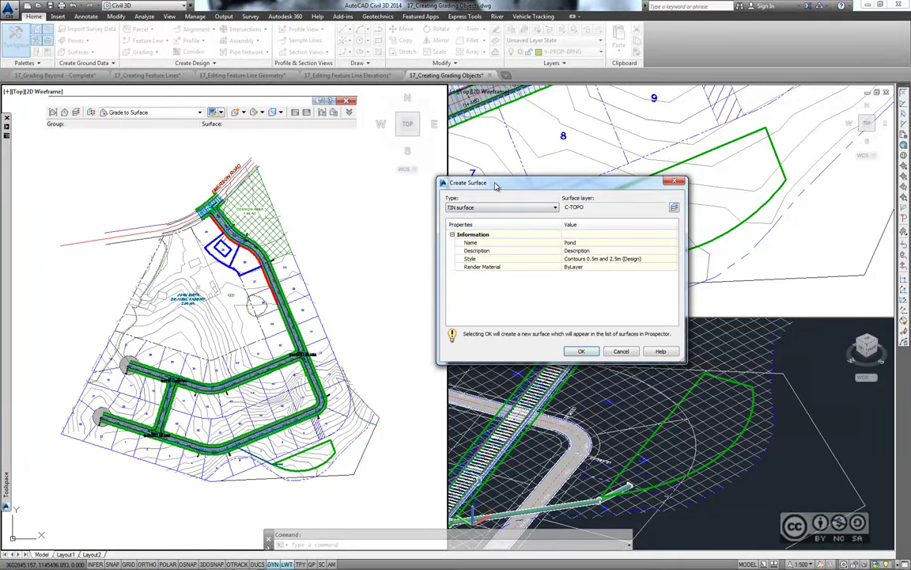
pyautogui.click(582, 351)
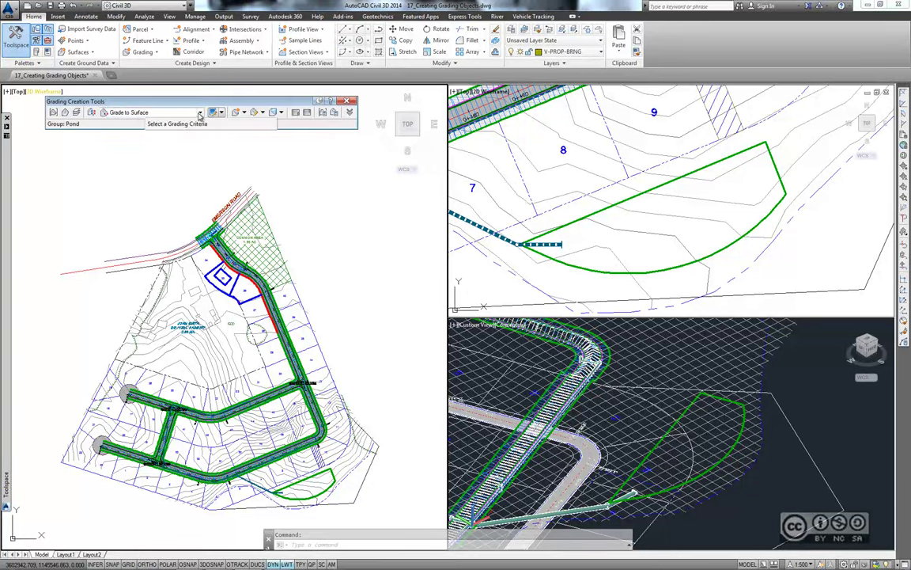
# Step: Switch the grading criteria to Grade to Relative Elevation
pyautogui.click(201, 115)
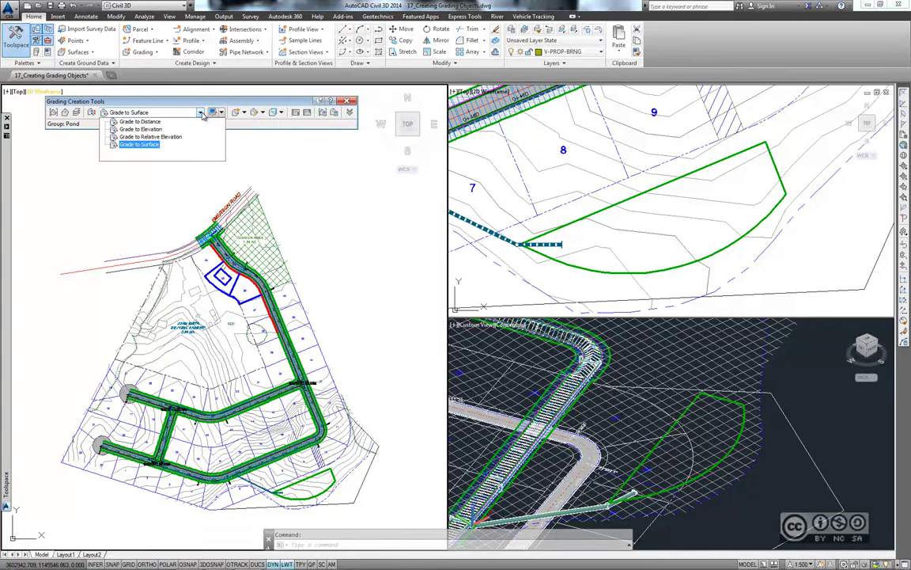
pyautogui.click(164, 137)
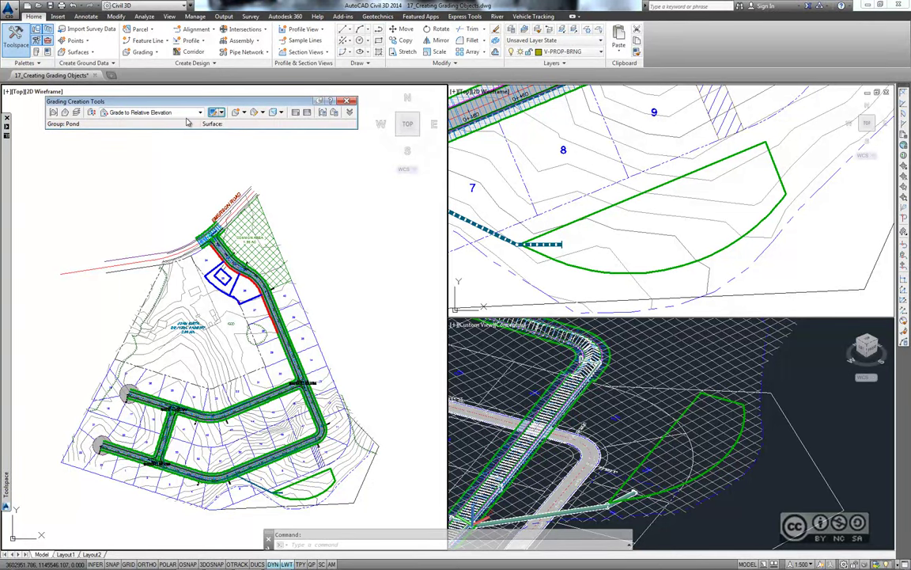
pyautogui.click(245, 113)
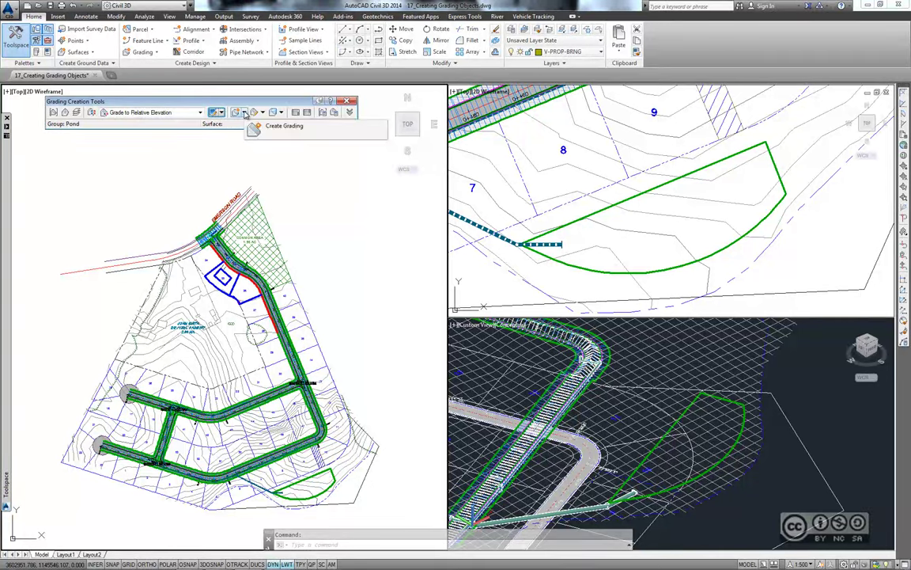
pyautogui.click(244, 112)
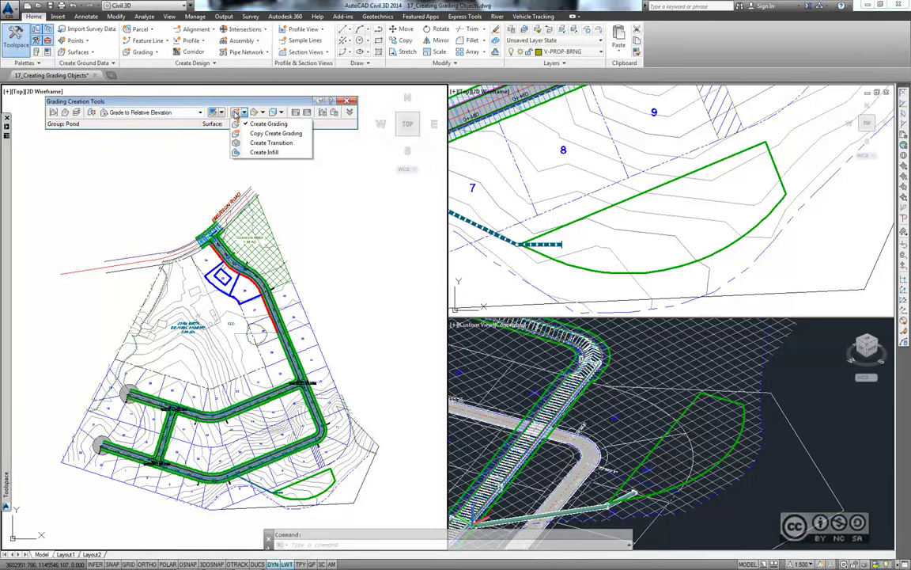
pyautogui.click(259, 125)
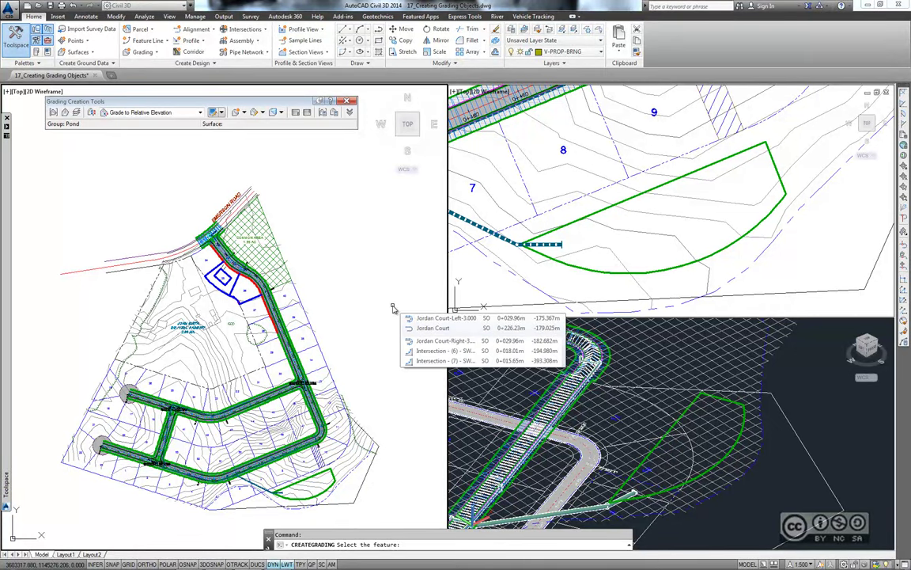
# Step: Grade inward along the whole pond feature line to -2.13 m relative elevation at a 3:1 slope
pyautogui.click(639, 252)
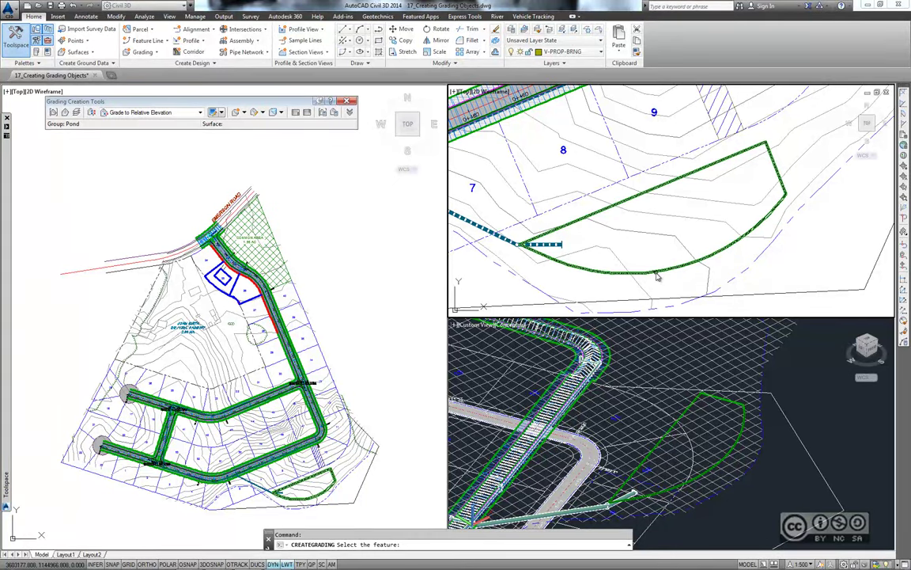
pyautogui.click(656, 275)
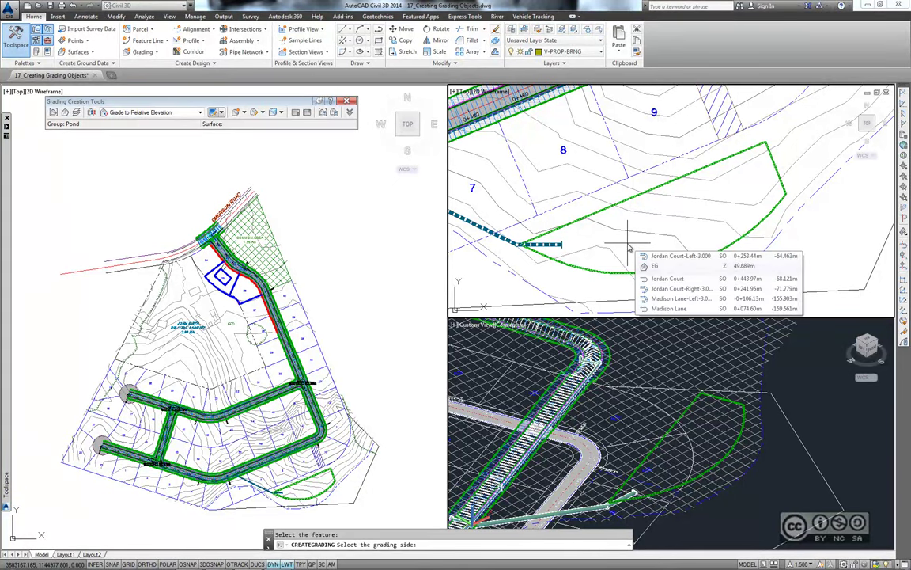
pyautogui.click(629, 248)
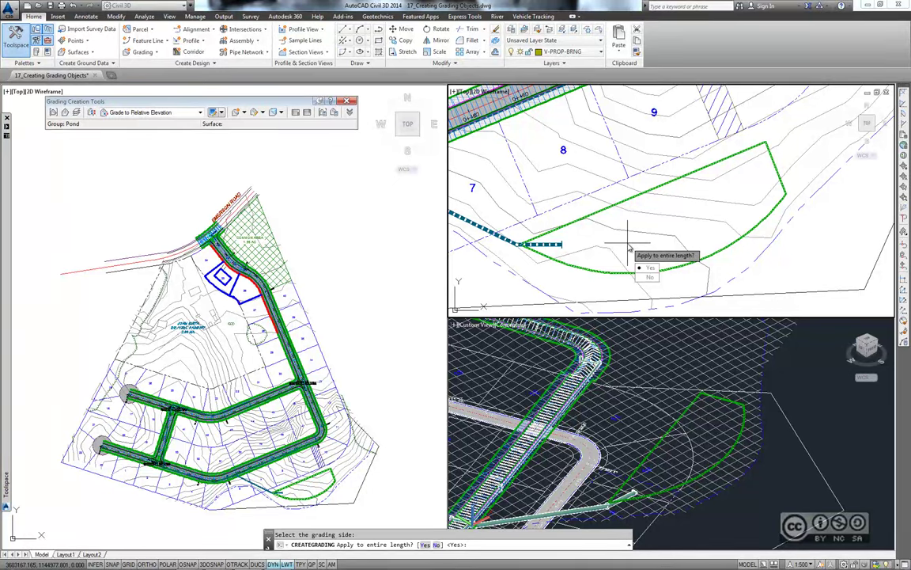
pyautogui.press('Return')
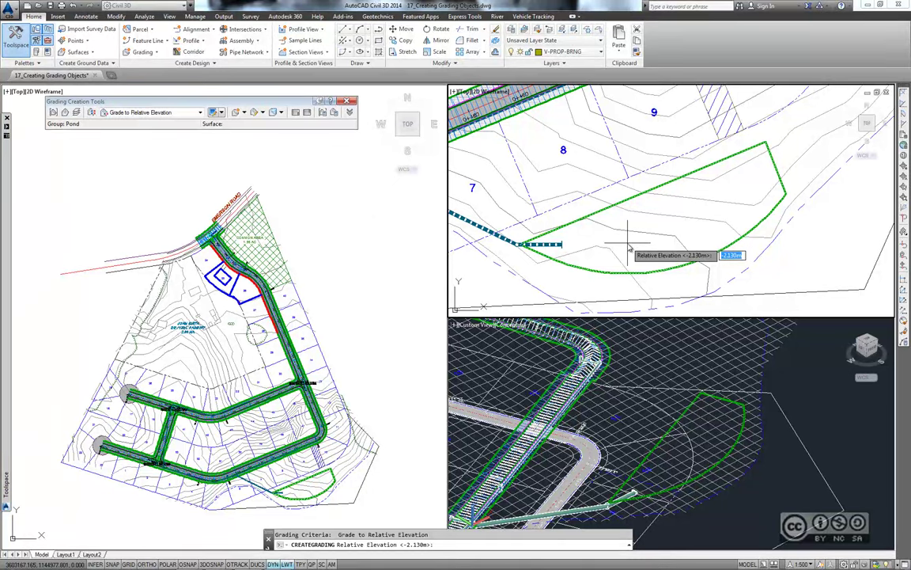
pyautogui.write('-2.13')
pyautogui.press('Return')
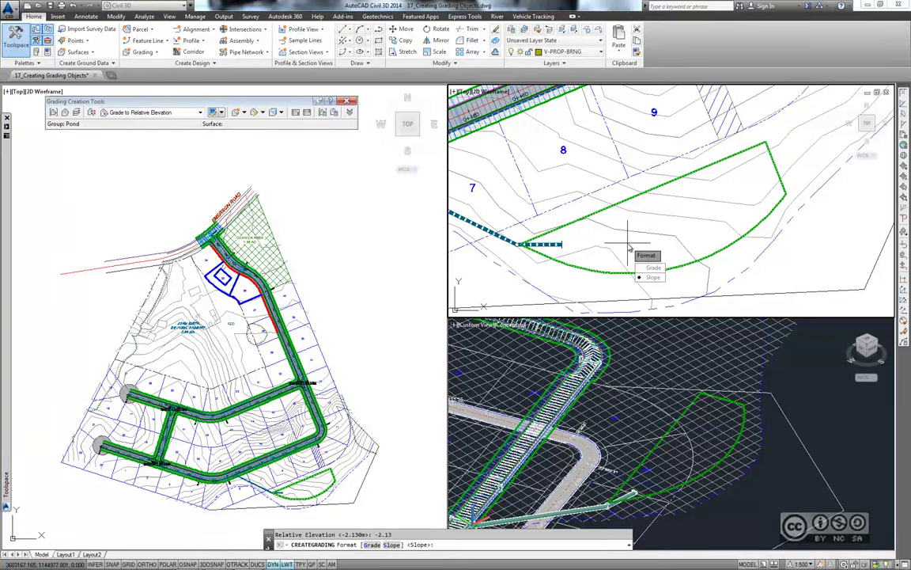
pyautogui.press('Return')
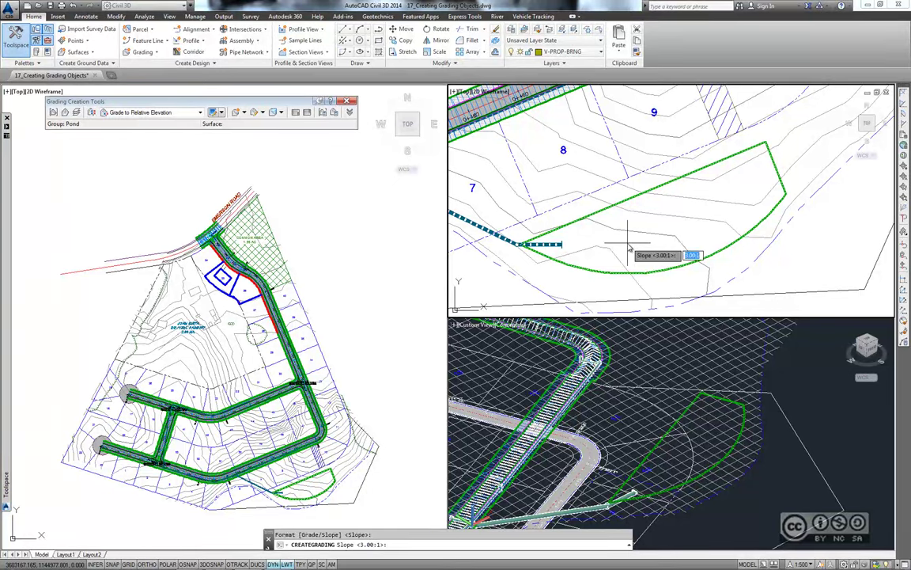
pyautogui.write('3')
pyautogui.press('Return')
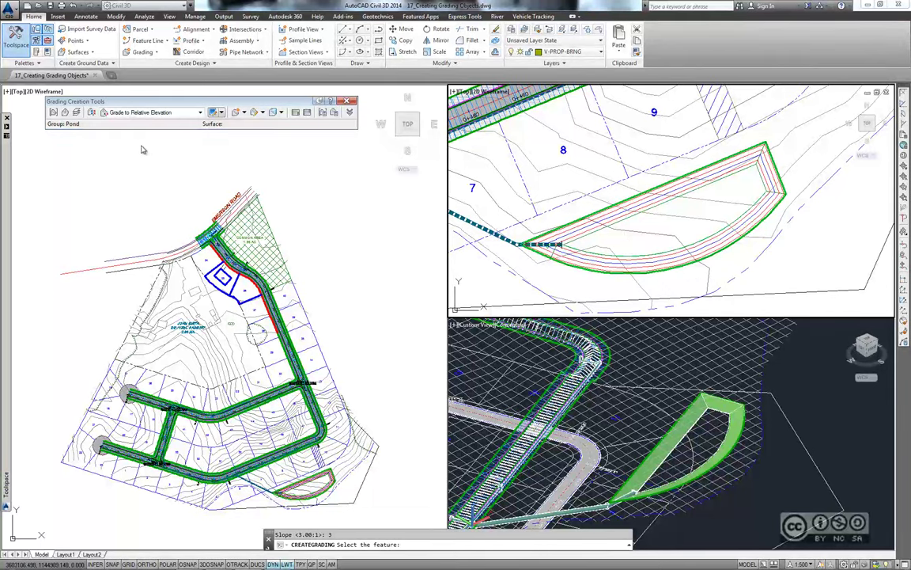
# Step: Fill the pond bottom with an infill grading
pyautogui.click(244, 112)
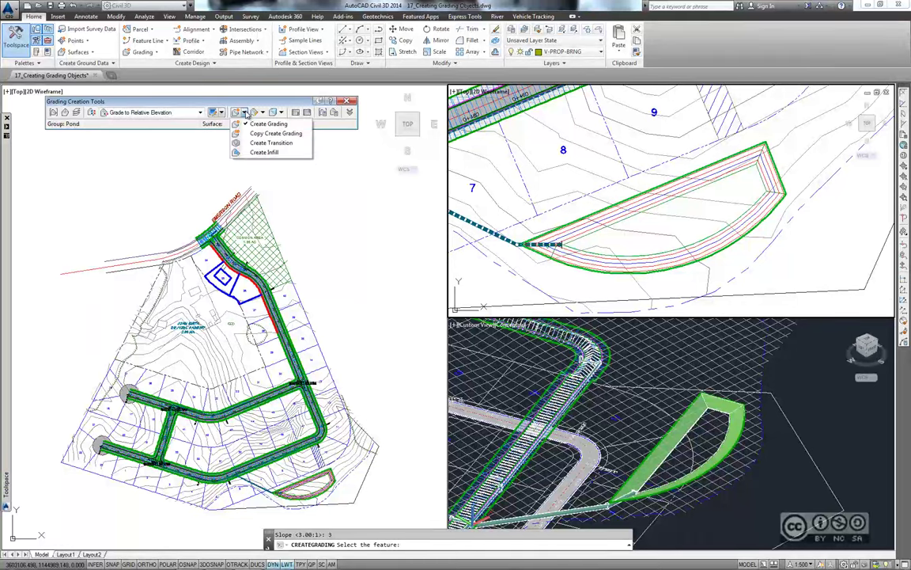
pyautogui.click(261, 153)
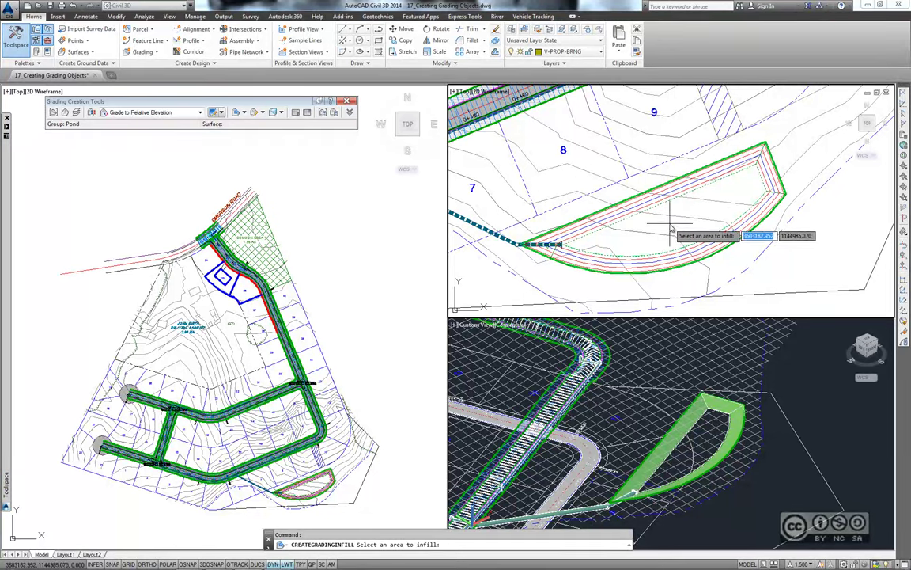
pyautogui.click(670, 225)
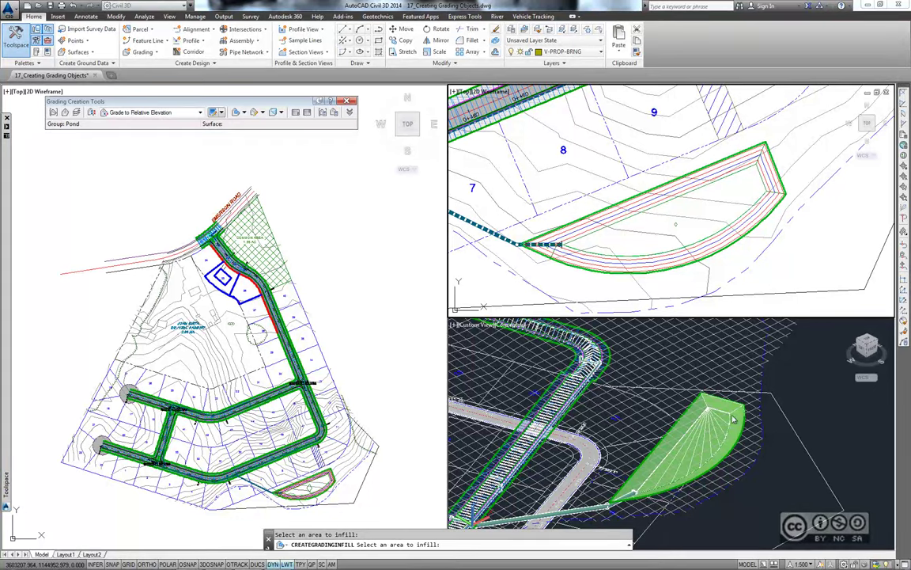
# Step: Change the grading criteria to Grade to Distance
pyautogui.click(179, 112)
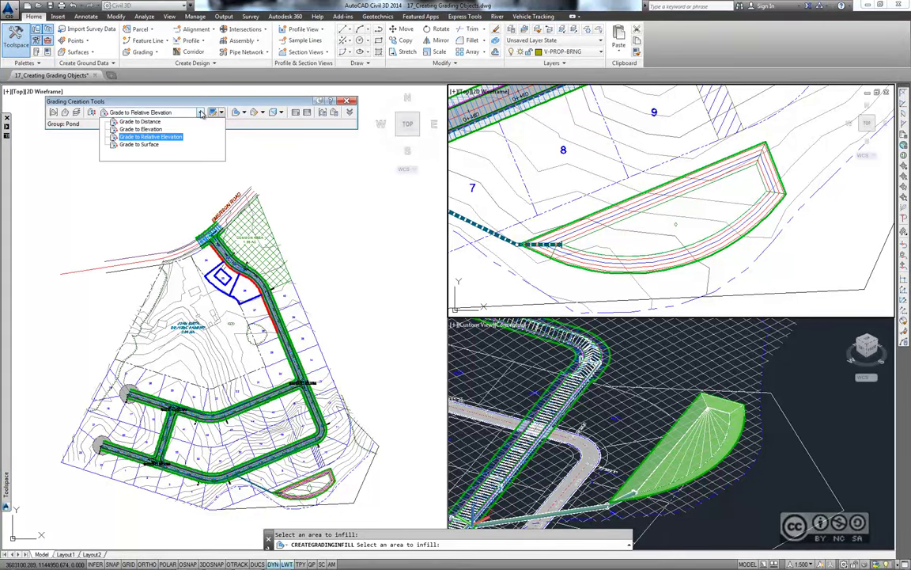
pyautogui.click(140, 122)
pyautogui.click(245, 112)
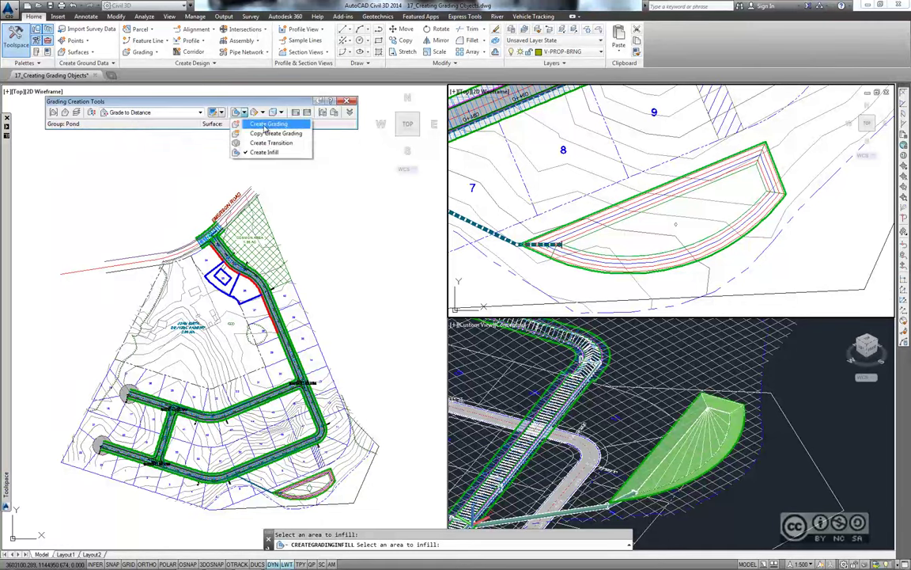
# Step: Grade outward from the pond feature line along its full length, 3 m at 2% grade
pyautogui.click(267, 127)
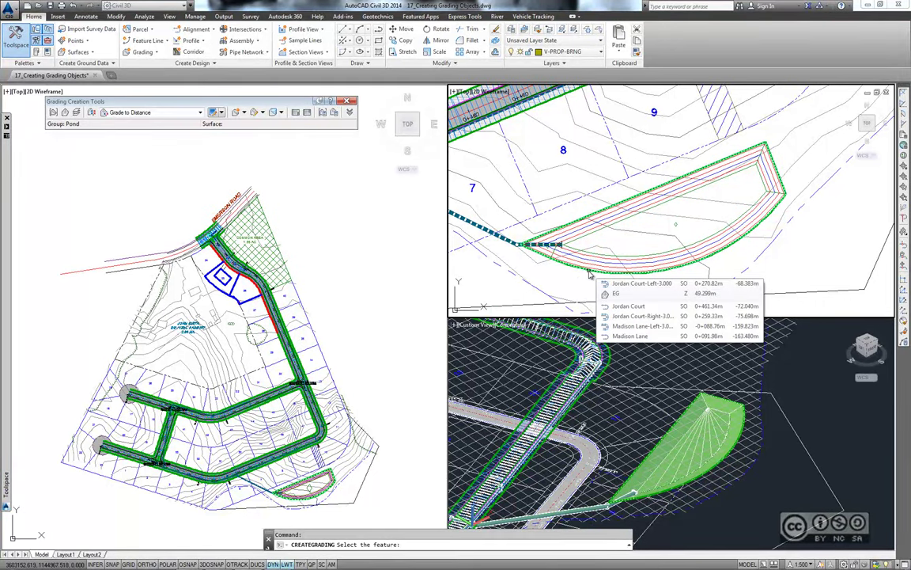
pyautogui.click(590, 273)
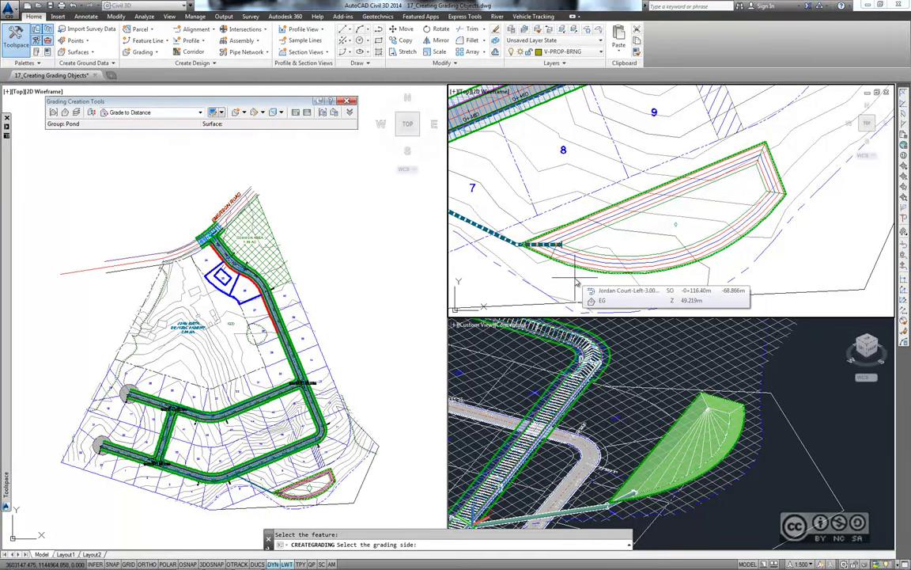
pyautogui.click(577, 283)
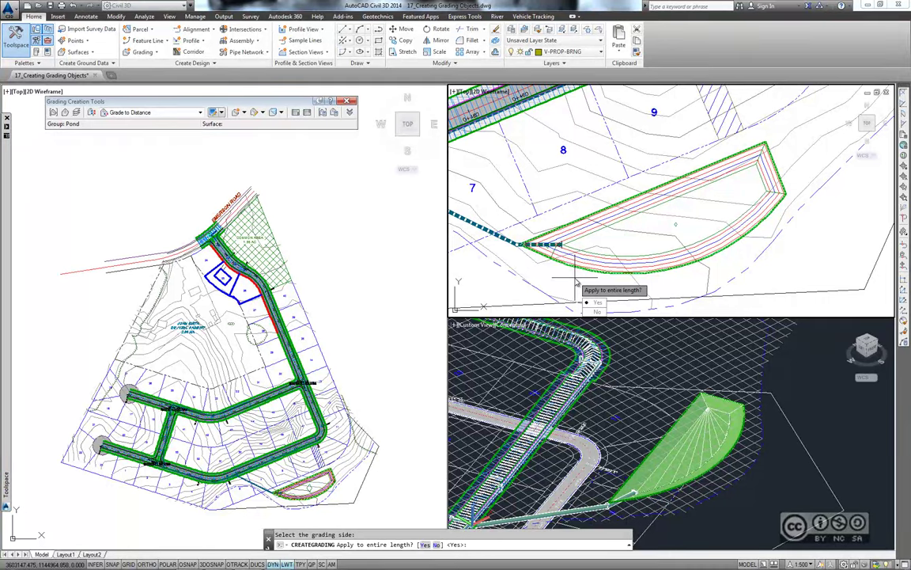
pyautogui.press('Return')
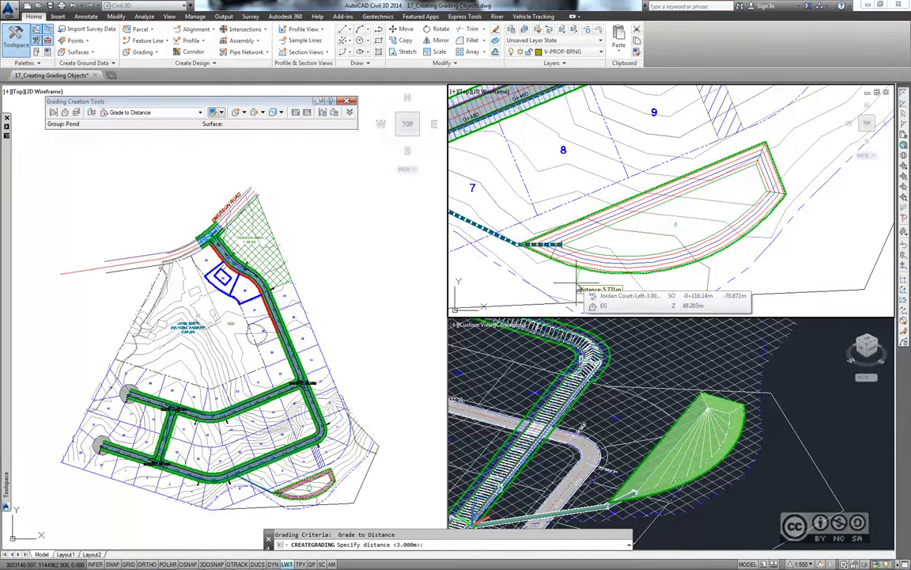
pyautogui.press('Return')
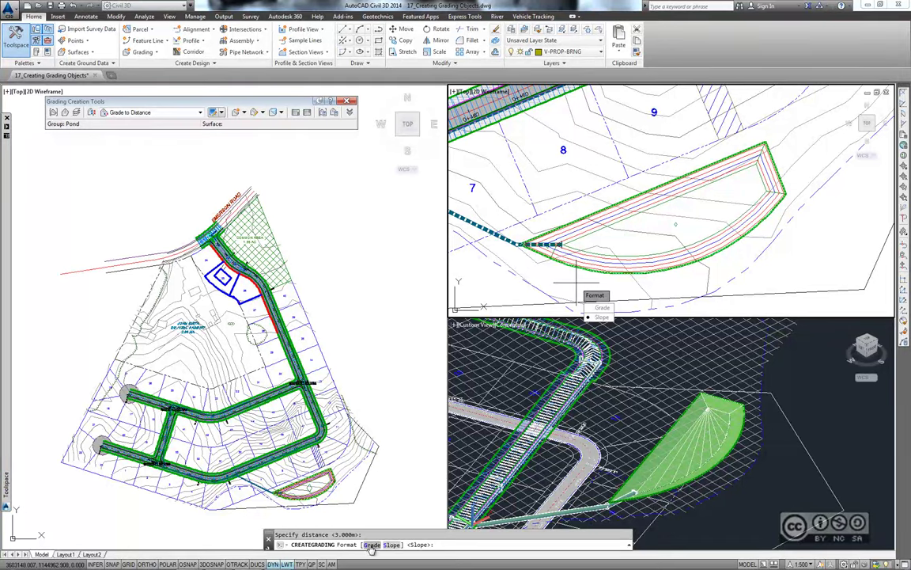
pyautogui.click(371, 545)
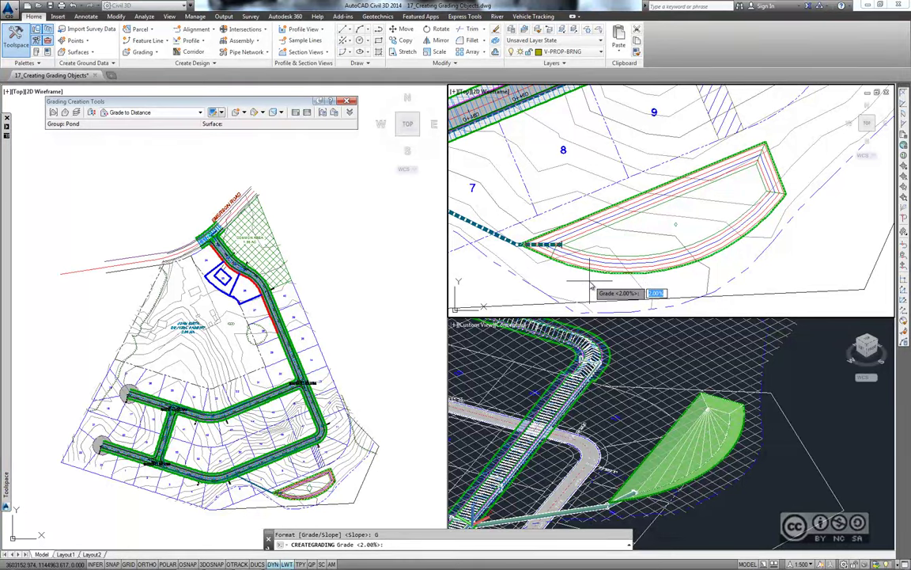
pyautogui.press('Return')
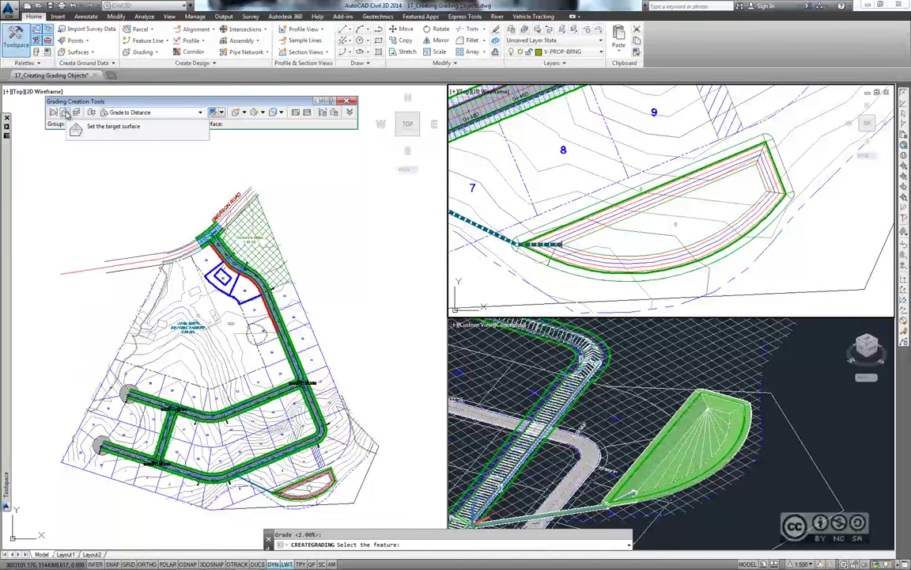
# Step: Set EG as the target surface and switch the criteria to Grade to Surface
pyautogui.click(67, 114)
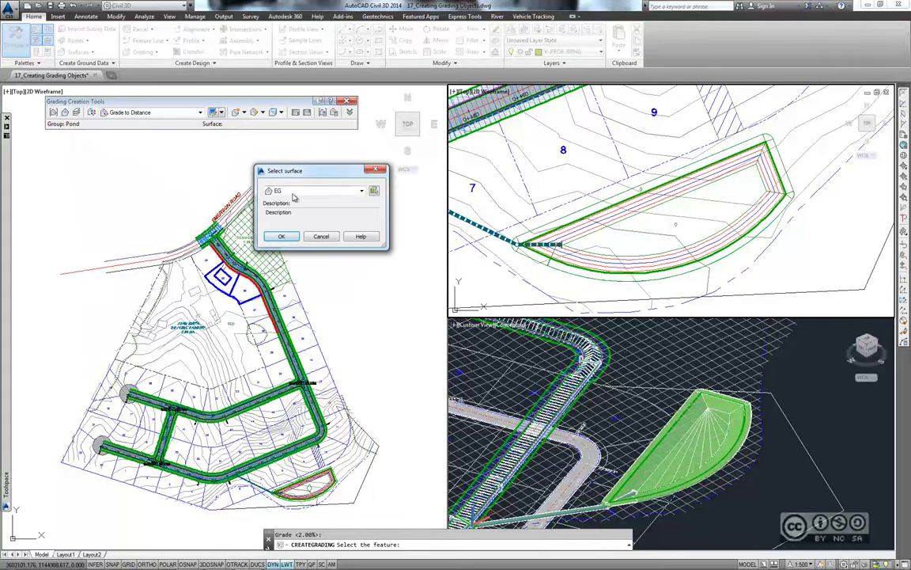
pyautogui.click(296, 191)
pyautogui.click(295, 198)
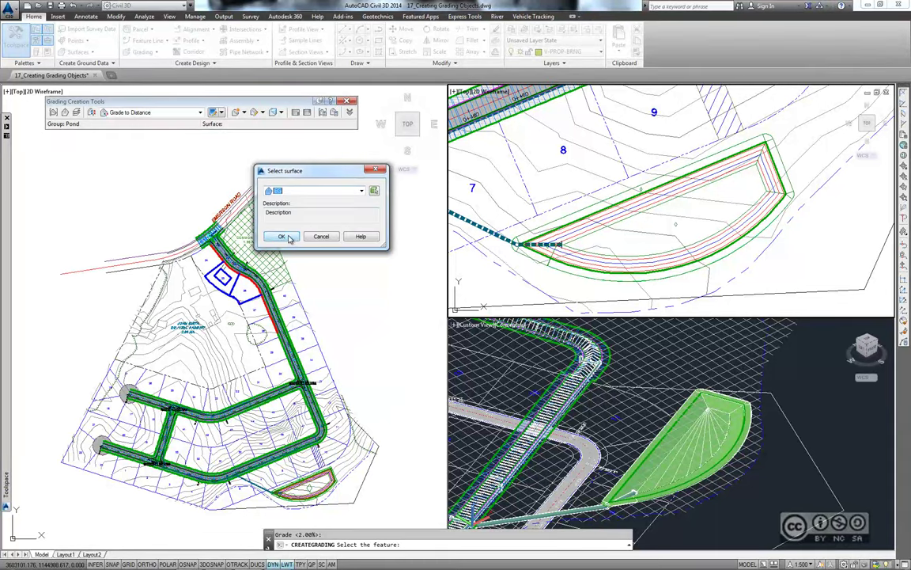
pyautogui.click(282, 235)
pyautogui.click(138, 112)
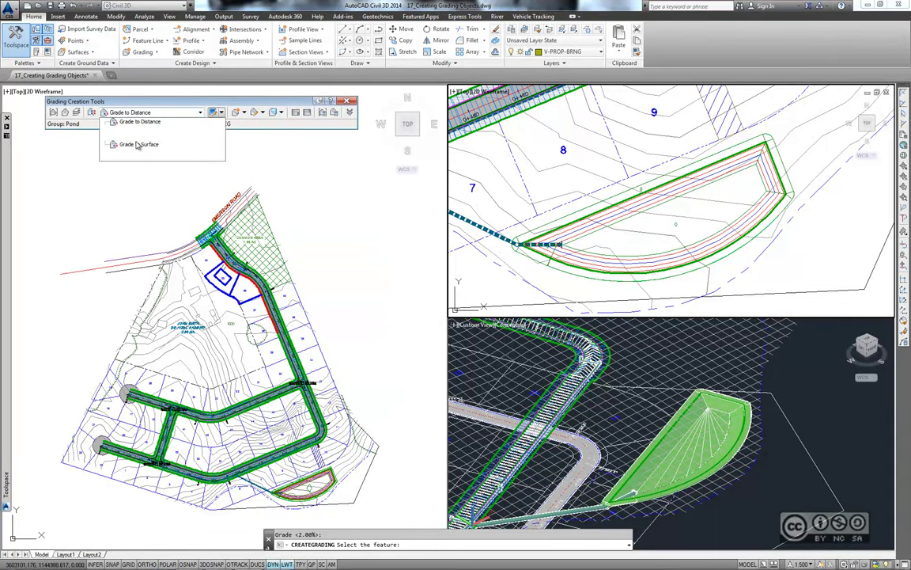
pyautogui.click(138, 146)
# Step: Daylight the outer pond edge to EG along its whole length with 3:1 cut and fill slopes
pyautogui.click(221, 112)
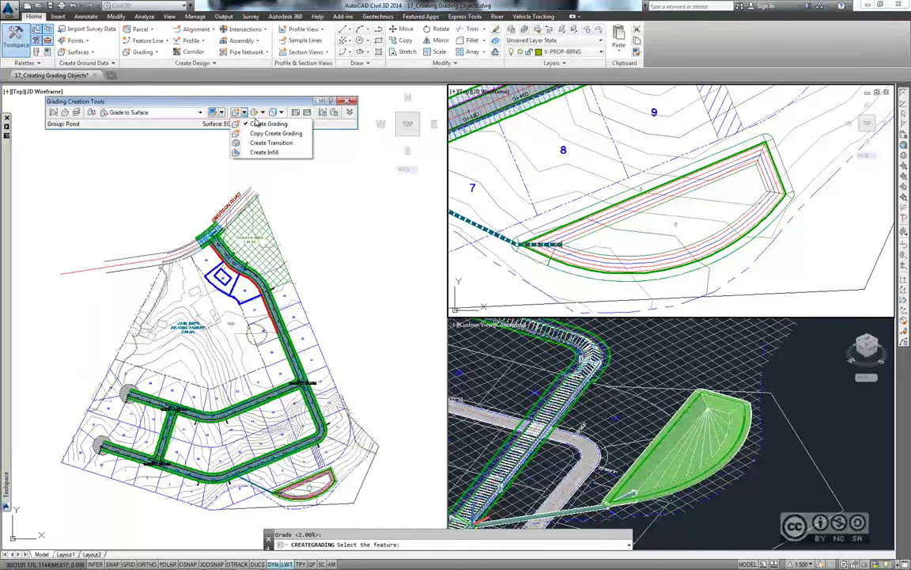
pyautogui.click(245, 121)
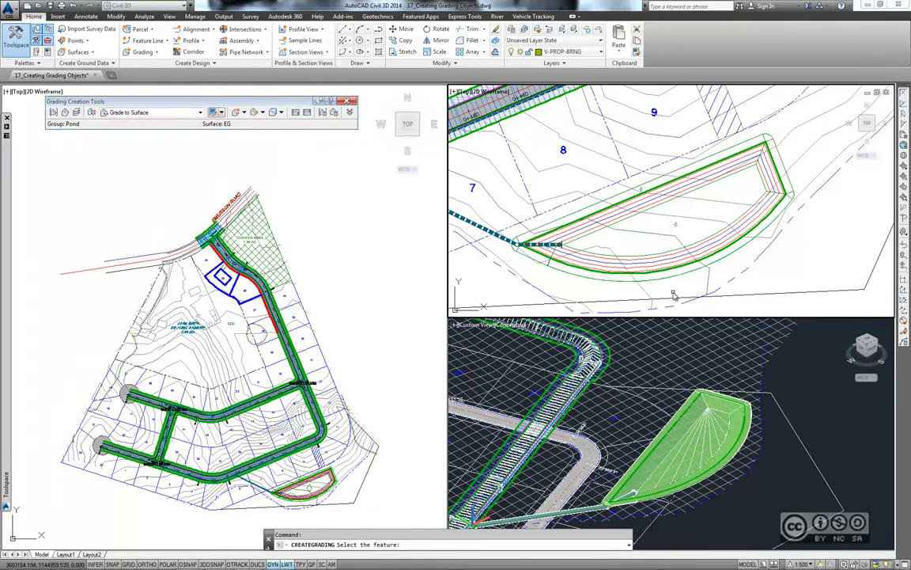
pyautogui.moveTo(679, 279)
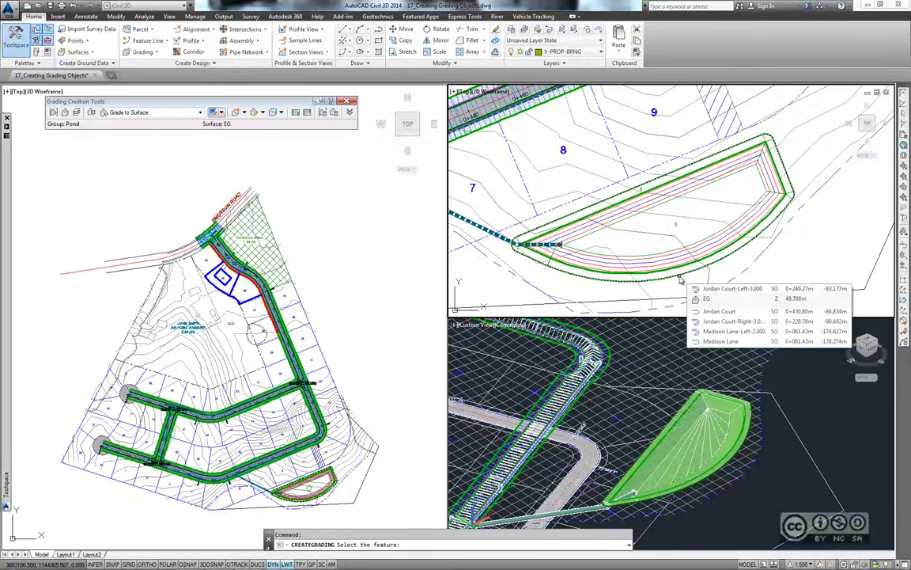
pyautogui.click(679, 278)
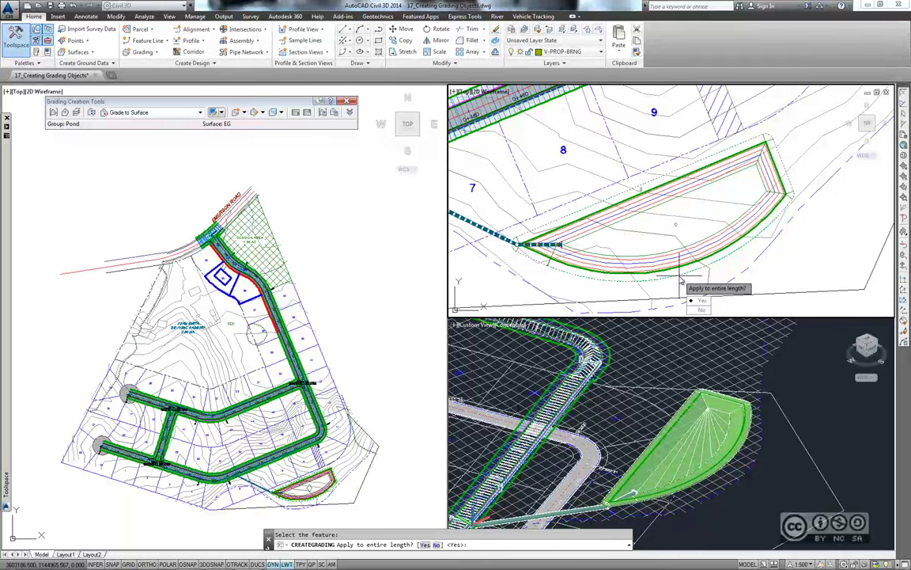
pyautogui.press('Return')
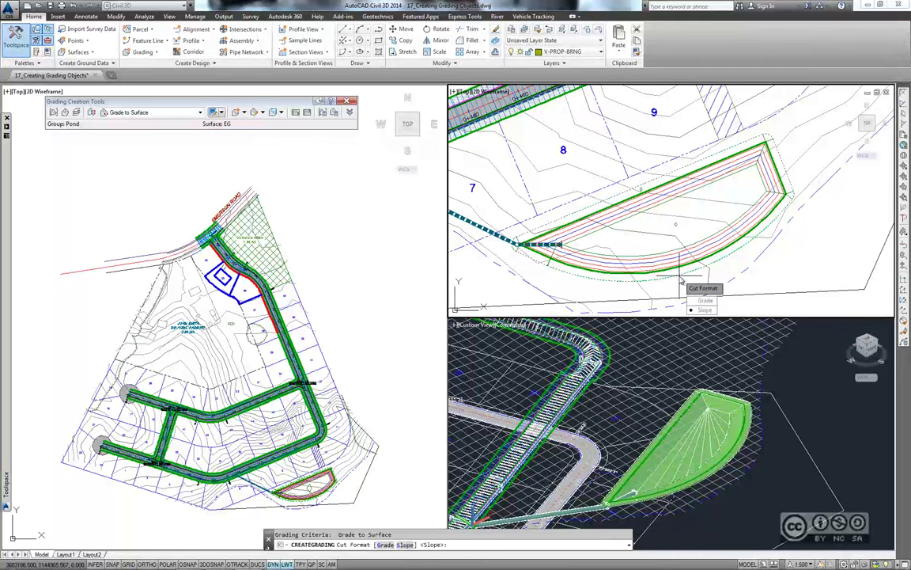
pyautogui.press('Return')
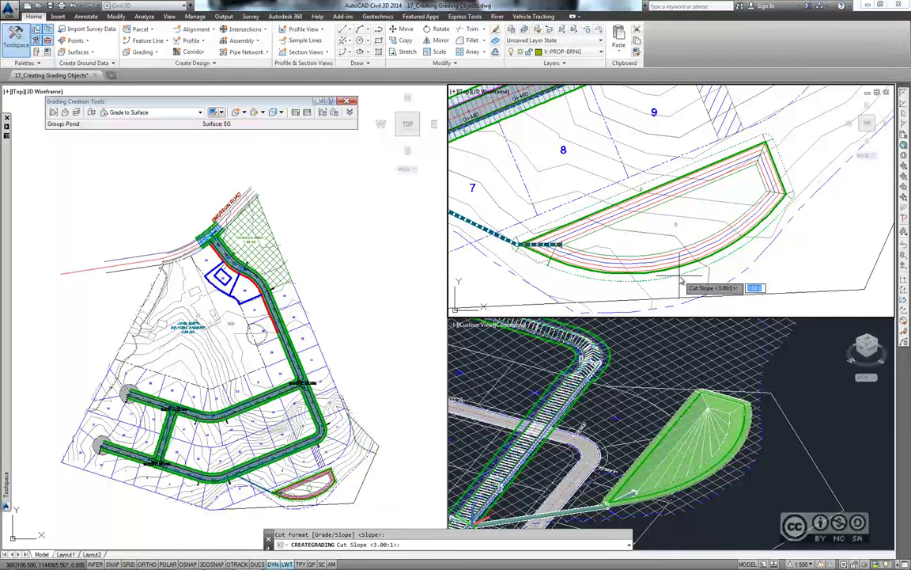
pyautogui.press('Return')
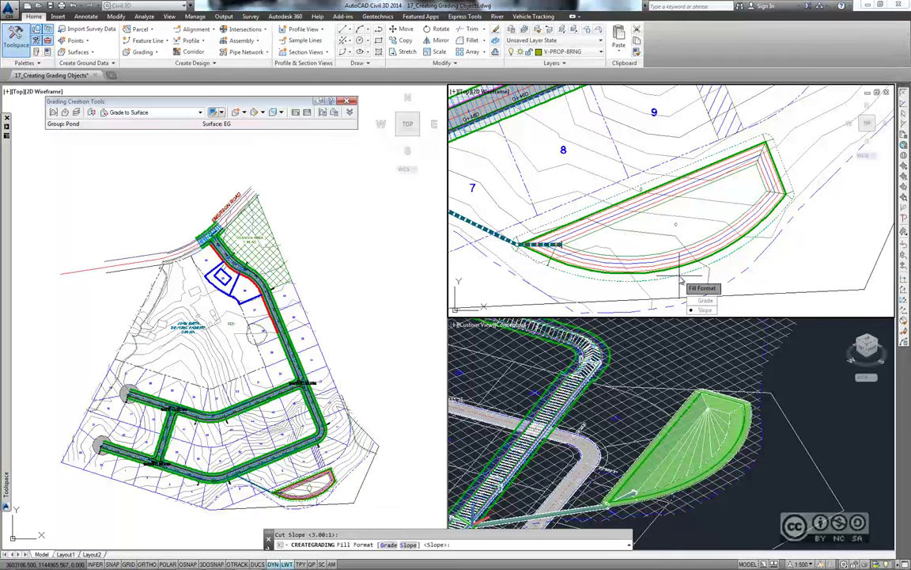
pyautogui.press('Return')
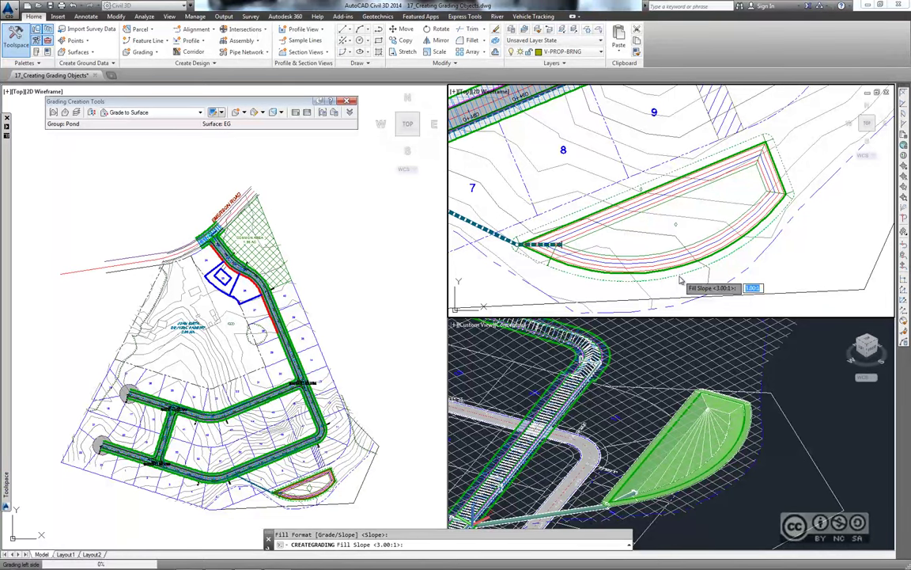
pyautogui.press('Return')
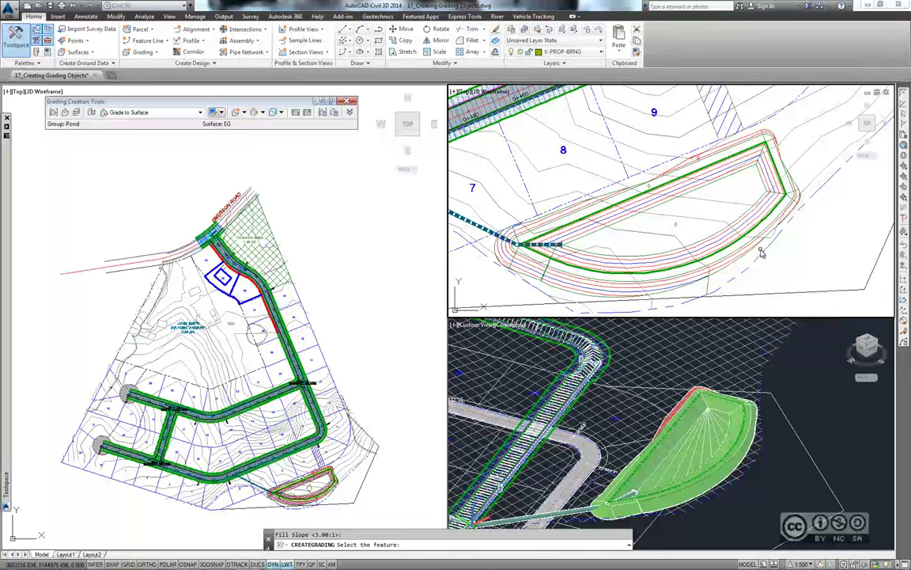
# Step: End grading creation and orbit the 3D view to inspect the finished pond basin
pyautogui.scroll(2, 672, 252)
pyautogui.scroll(1, 673, 252)
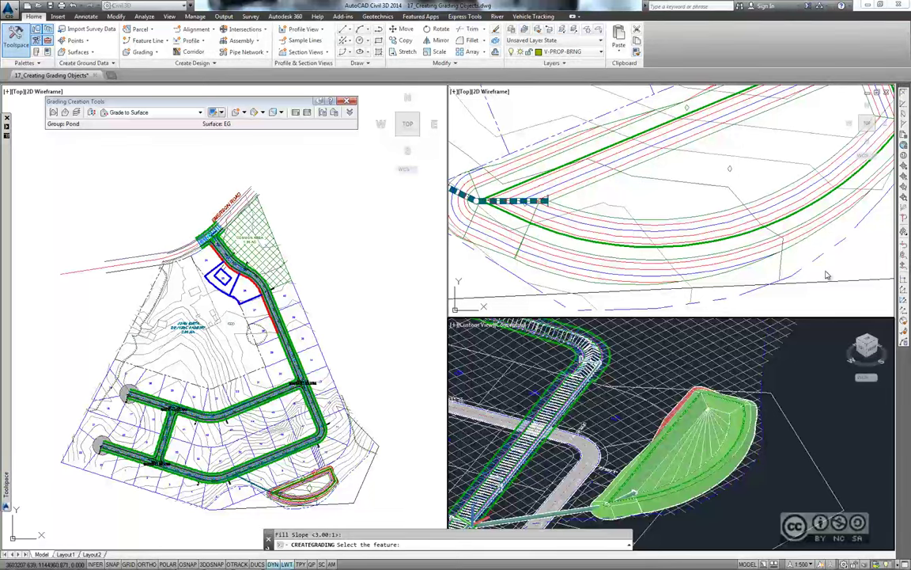
pyautogui.press('Escape')
pyautogui.click(660, 435)
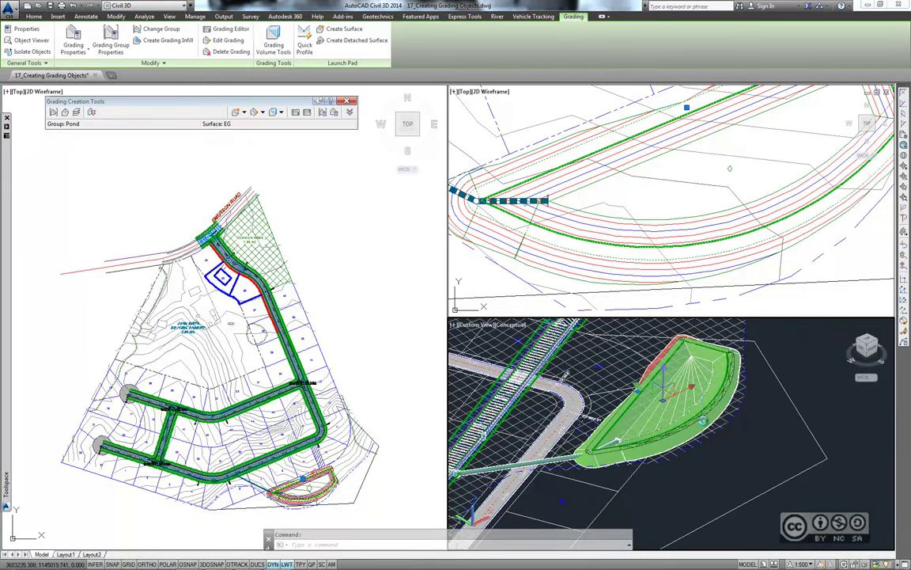
pyautogui.press('Escape')
pyautogui.moveTo(575, 395)
pyautogui.keyDown('shift'); pyautogui.mouseDown(button='middle')
pyautogui.moveTo(702, 401)
pyautogui.moveTo(380, 313)
pyautogui.mouseUp(button='middle'); pyautogui.keyUp('shift')
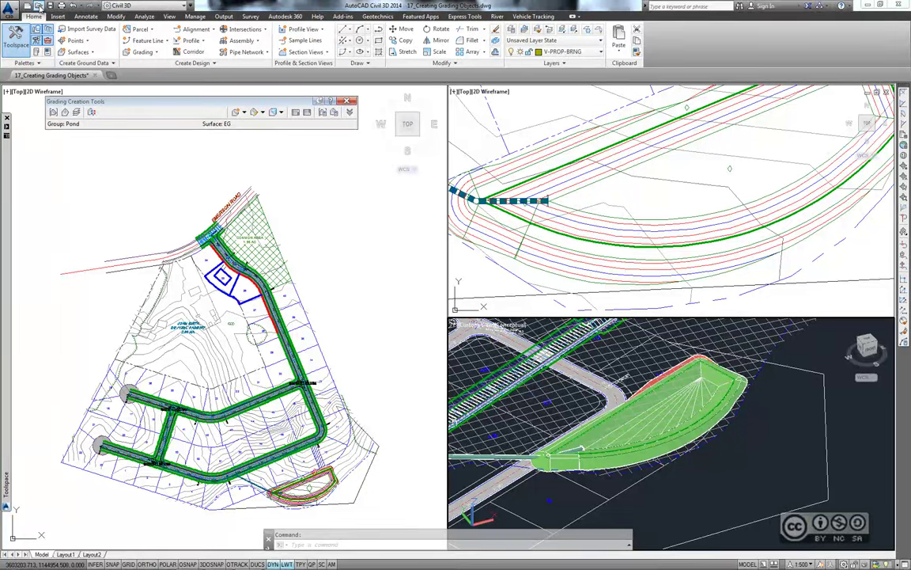
# Step: Open 17_Editing Grading Objects.dwg and select the pond feature line
pyautogui.click(36, 5)
pyautogui.click(237, 289)
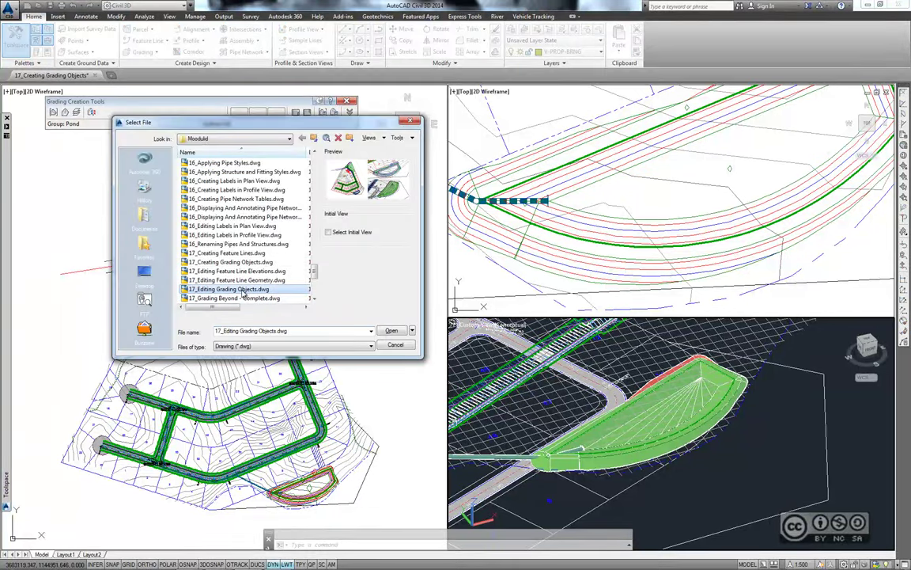
pyautogui.click(391, 330)
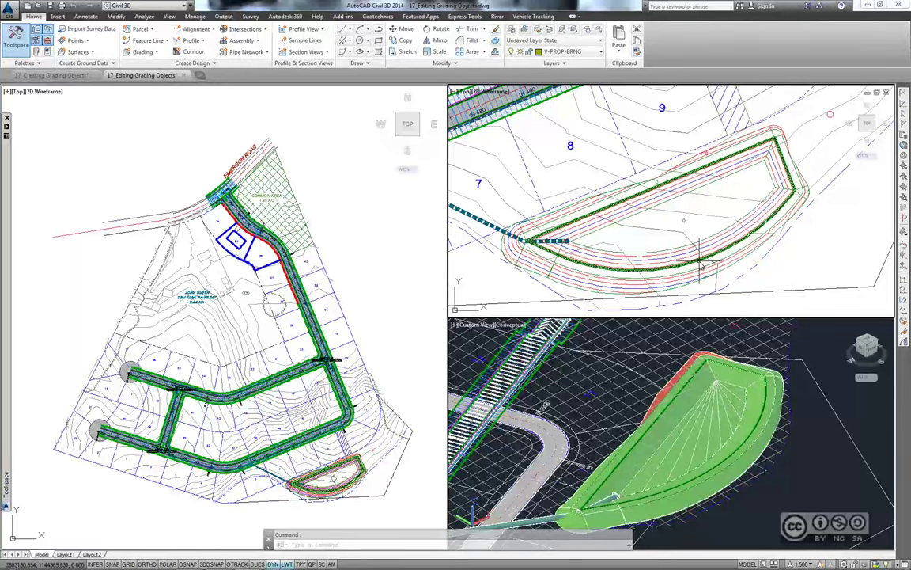
pyautogui.click(680, 240)
pyautogui.scroll(3, 690, 188)
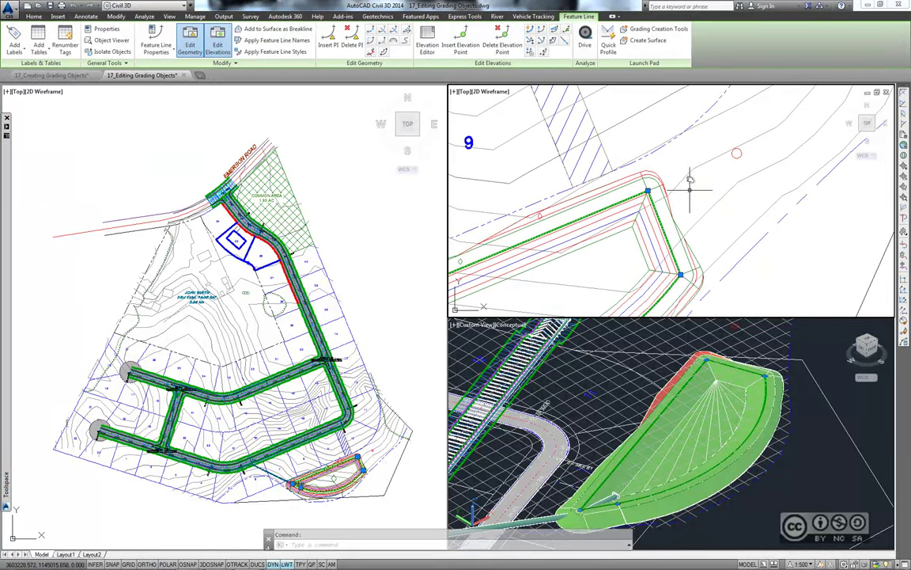
# Step: Drag the feature line's northeast corner vertex to the nearby circle's centre snap
pyautogui.click(648, 189)
pyautogui.click(648, 189)
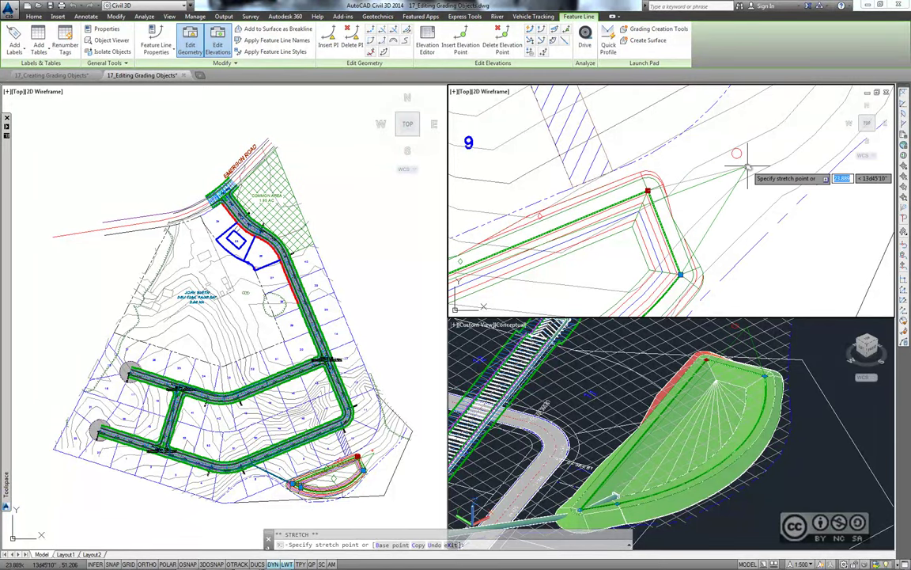
pyautogui.keyDown('shift'); pyautogui.rightClick(734, 167); pyautogui.keyUp('shift')
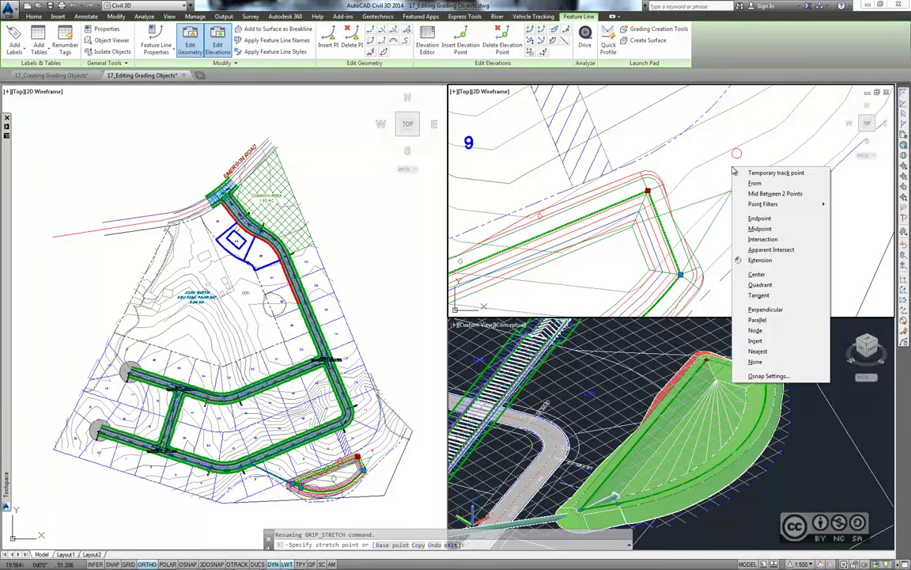
pyautogui.click(757, 273)
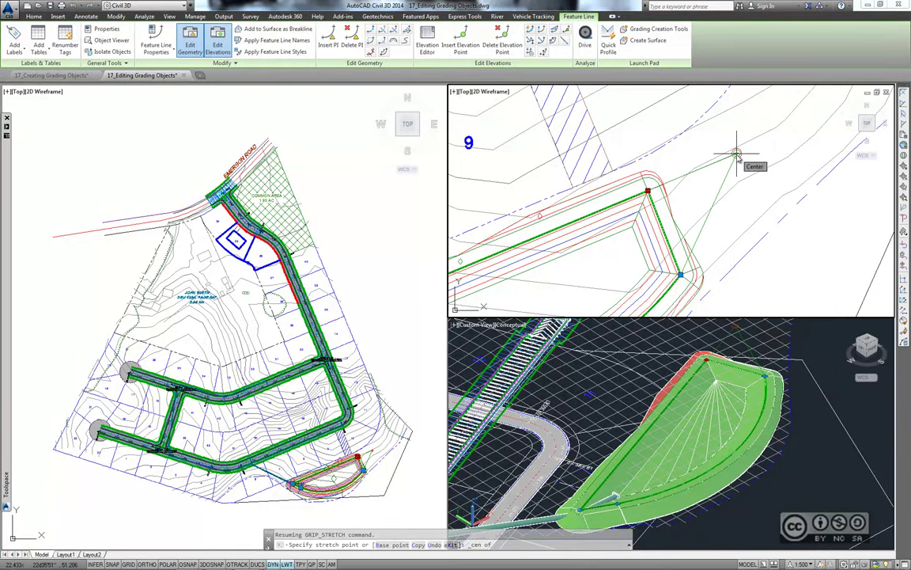
pyautogui.click(736, 156)
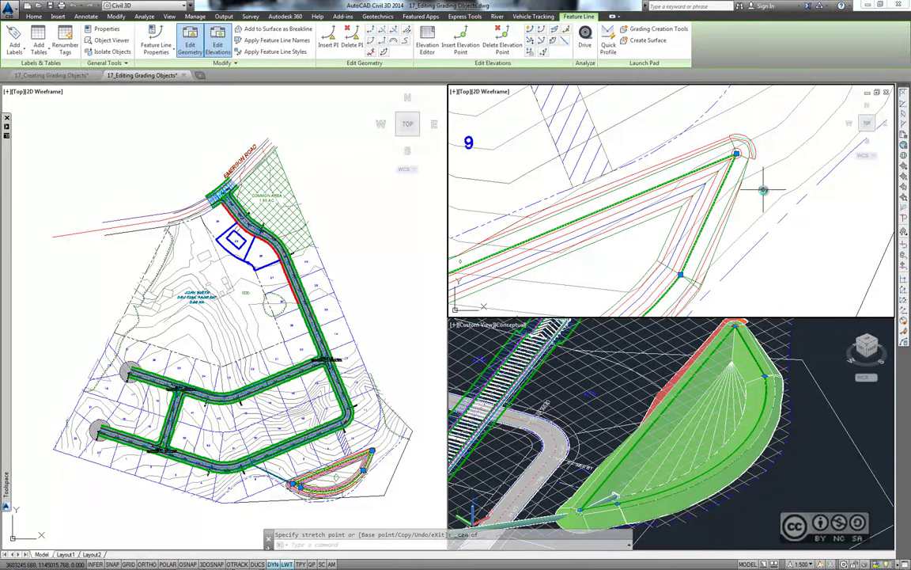
pyautogui.scroll(-3, 763, 194)
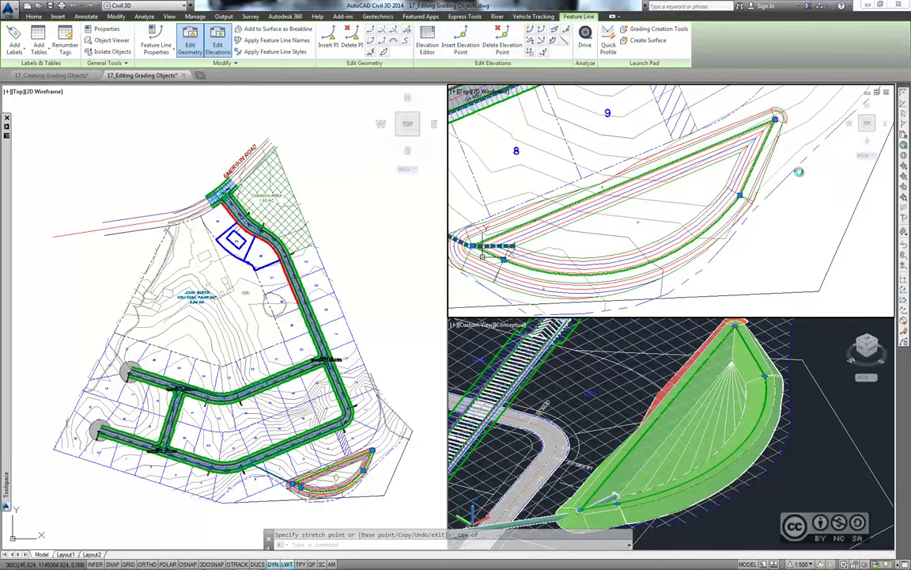
pyautogui.scroll(1, 664, 204)
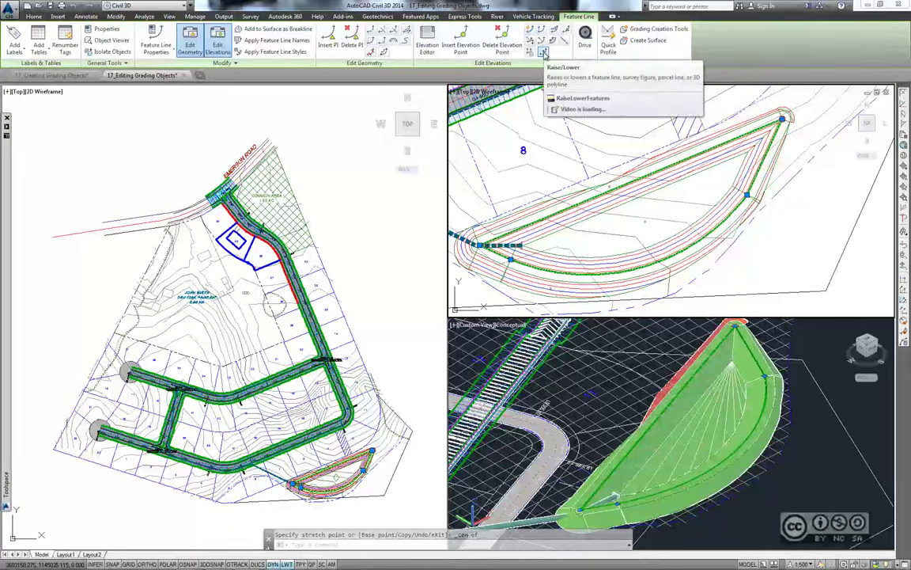
# Step: Lower the selected pond feature line by 0.3 m with Raise/Lower, then clear the selection
pyautogui.click(544, 53)
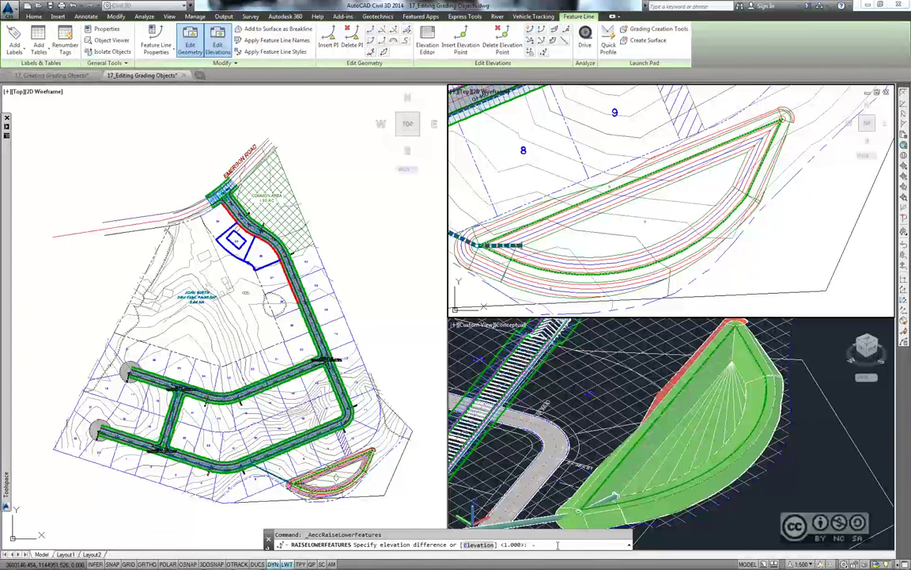
pyautogui.write('0.3')
pyautogui.press('Return')
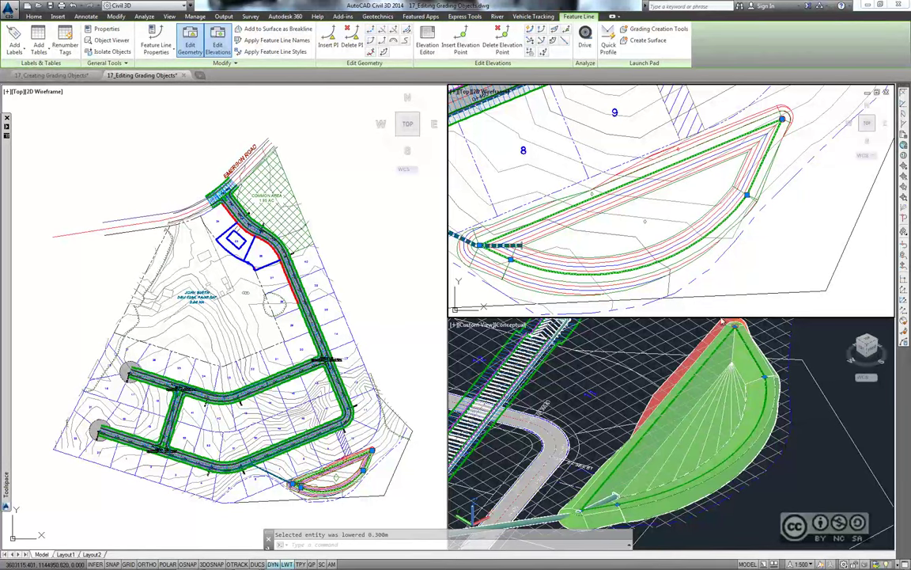
pyautogui.moveTo(789, 248)
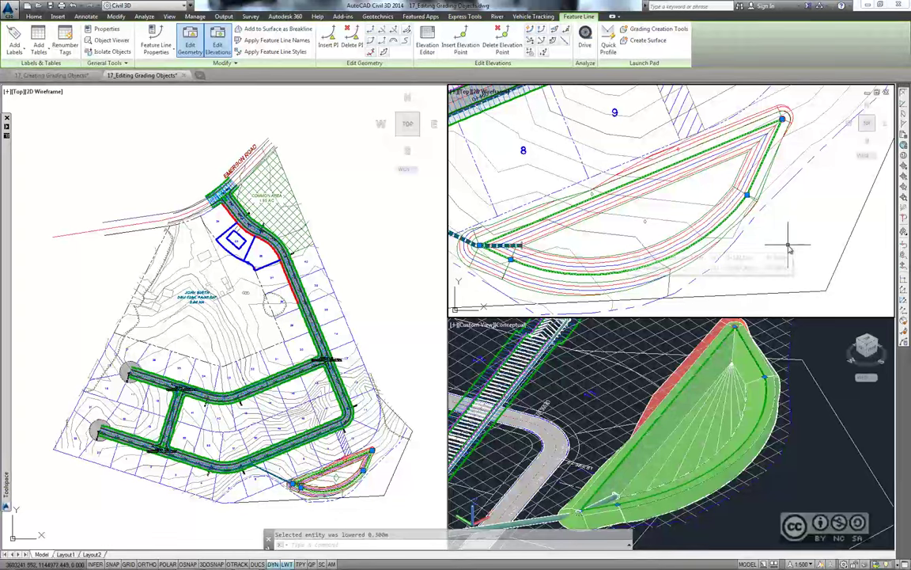
pyautogui.press('Escape')
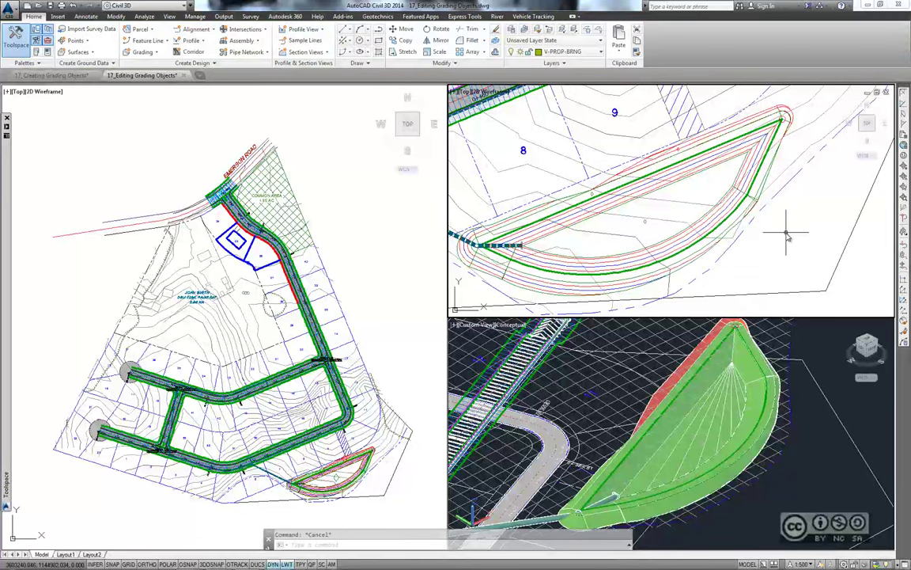
# Step: In the Grading Editor, set the pond grading's Relative Elevation to -1.83 m
pyautogui.click(115, 17)
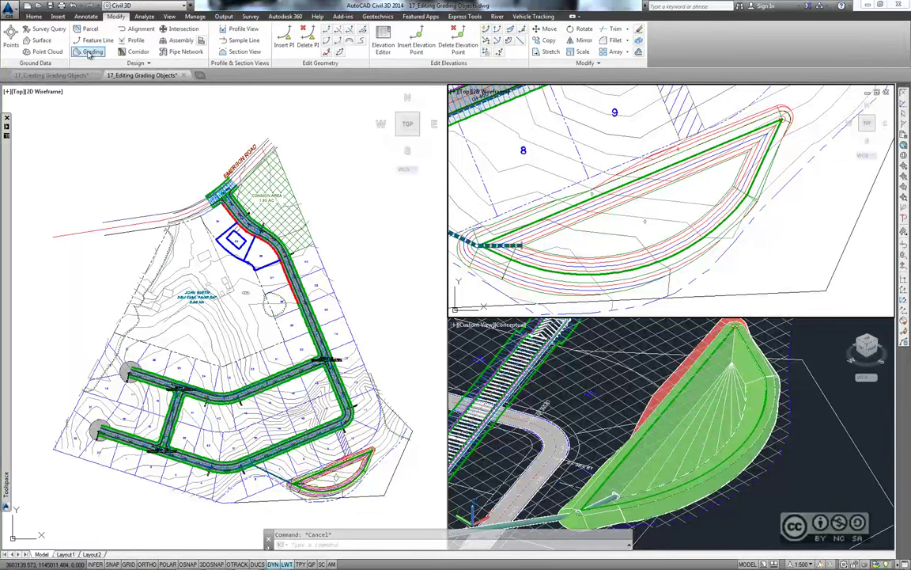
pyautogui.click(88, 51)
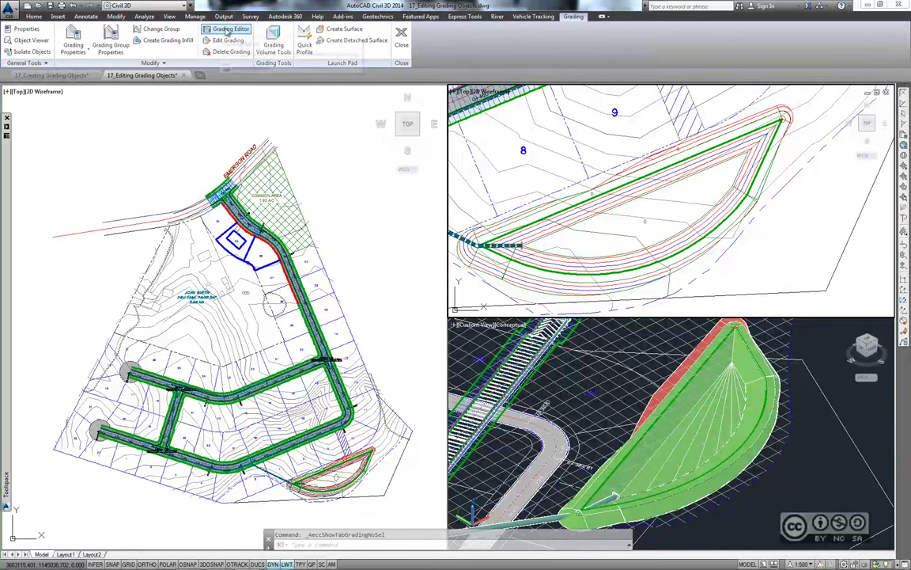
pyautogui.click(232, 30)
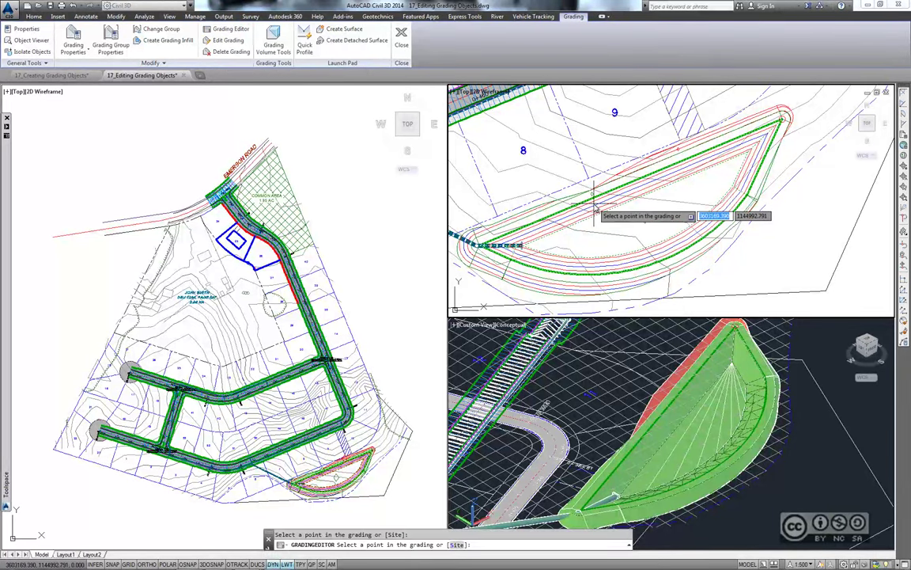
pyautogui.click(595, 205)
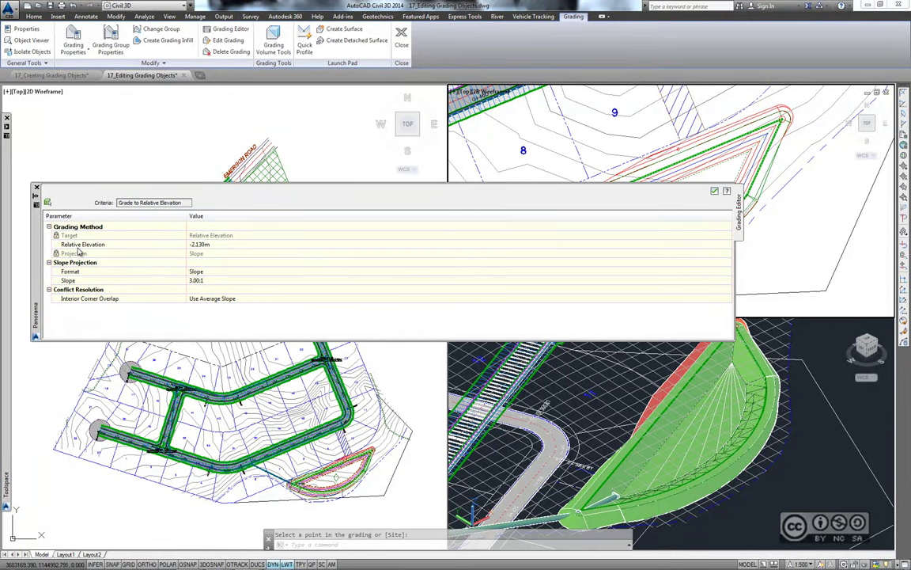
pyautogui.click(220, 245)
pyautogui.write('-')
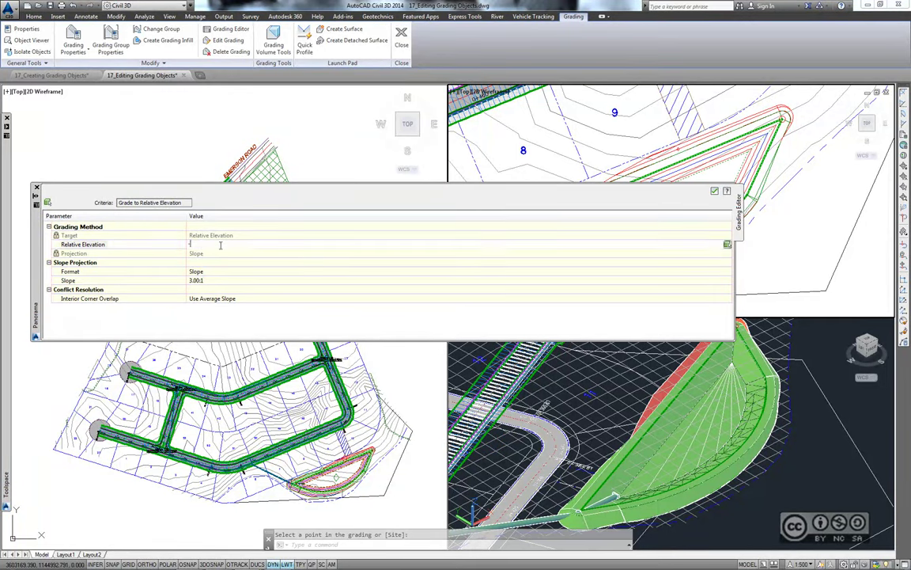
pyautogui.write('1.83')
pyautogui.press('Return')
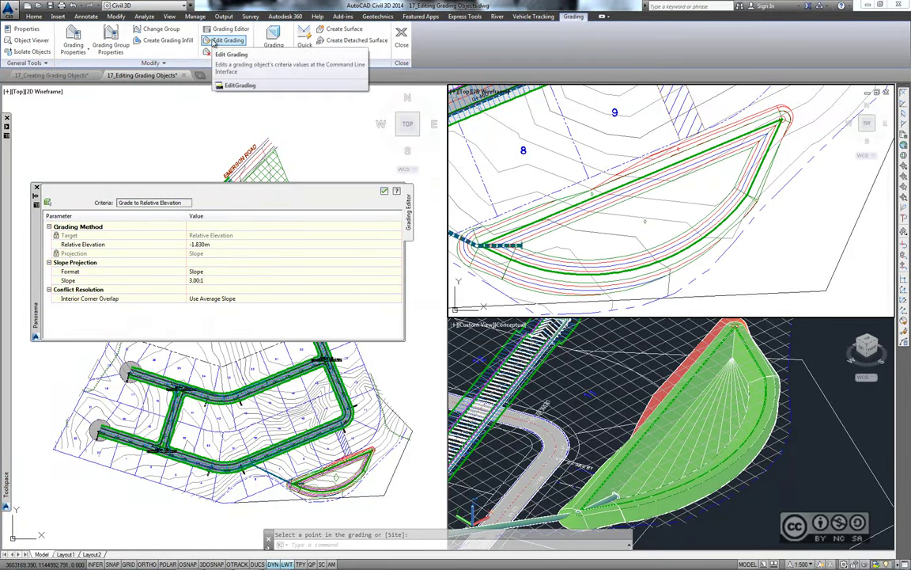
# Step: Edit the pond grading to a 3.6 m distance using Grade format at 2.00%
pyautogui.click(228, 40)
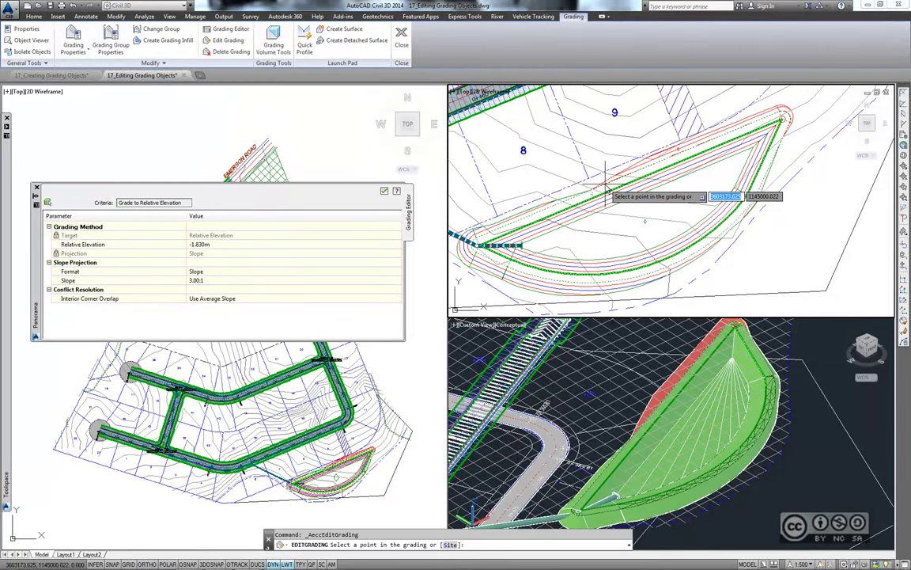
pyautogui.click(605, 188)
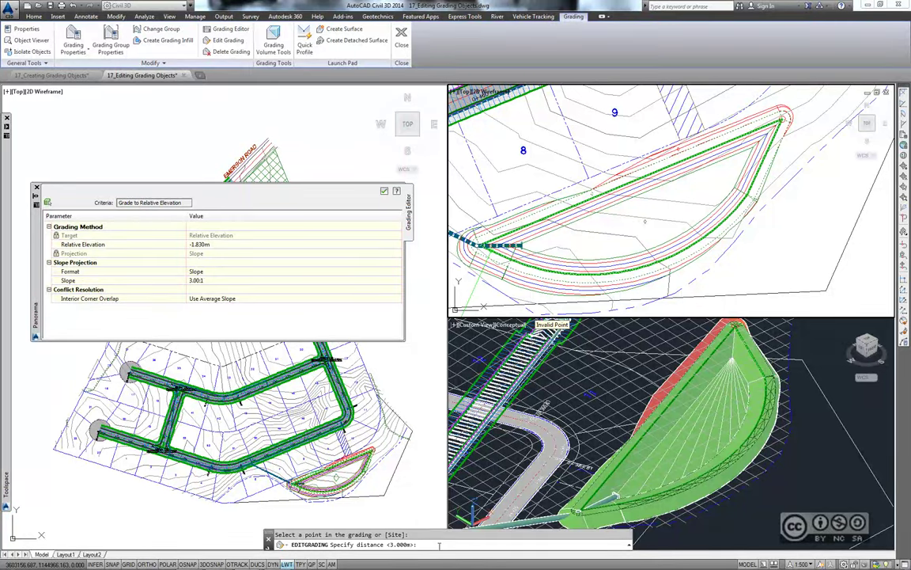
pyautogui.write('3.')
pyautogui.write('6')
pyautogui.press('Return')
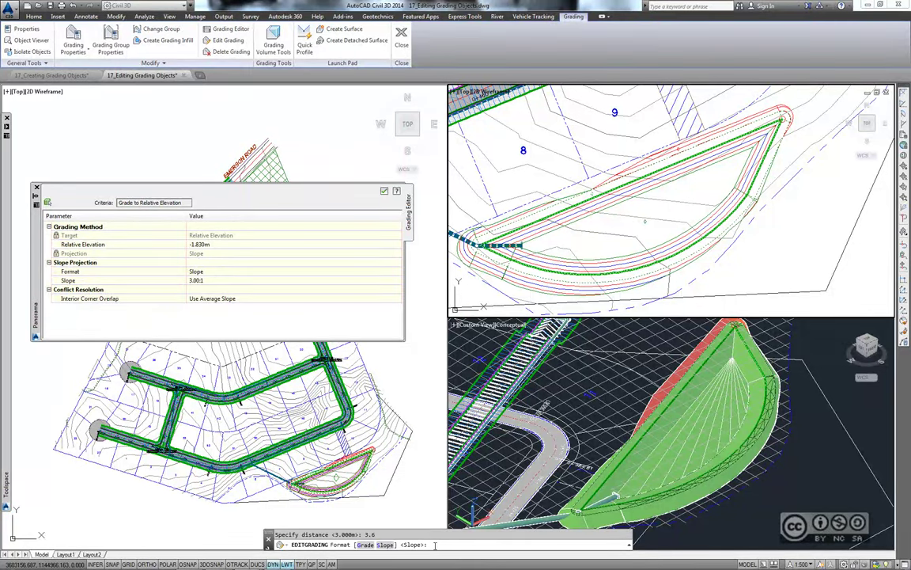
pyautogui.write('G')
pyautogui.press('Return')
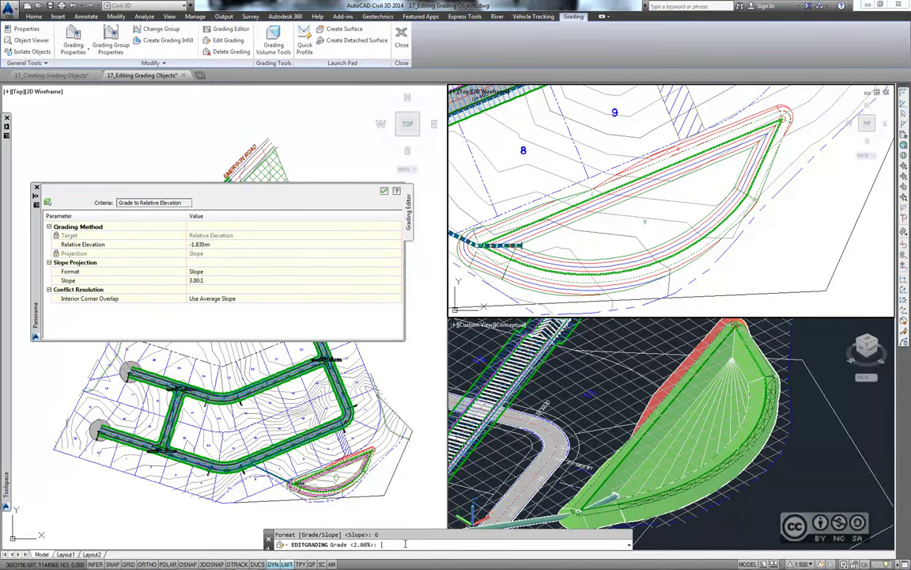
pyautogui.press('Return')
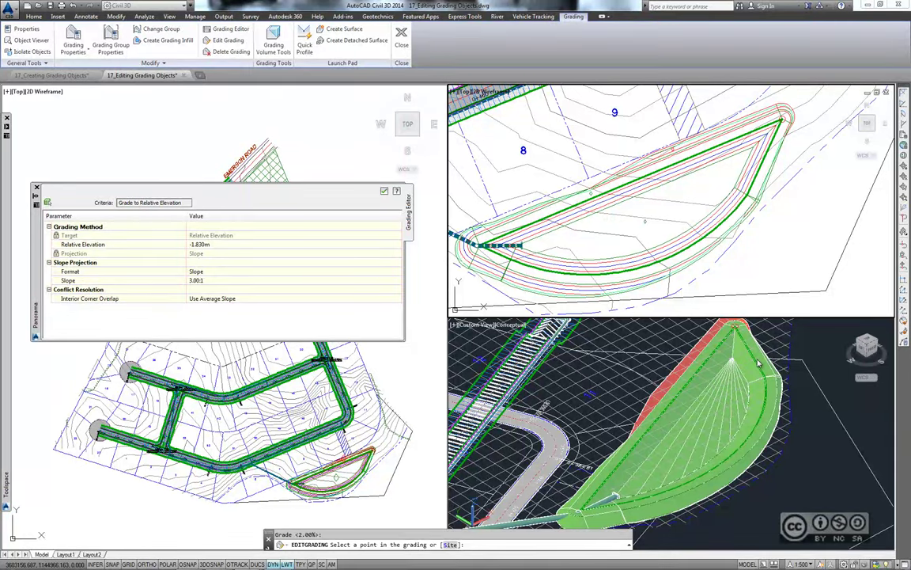